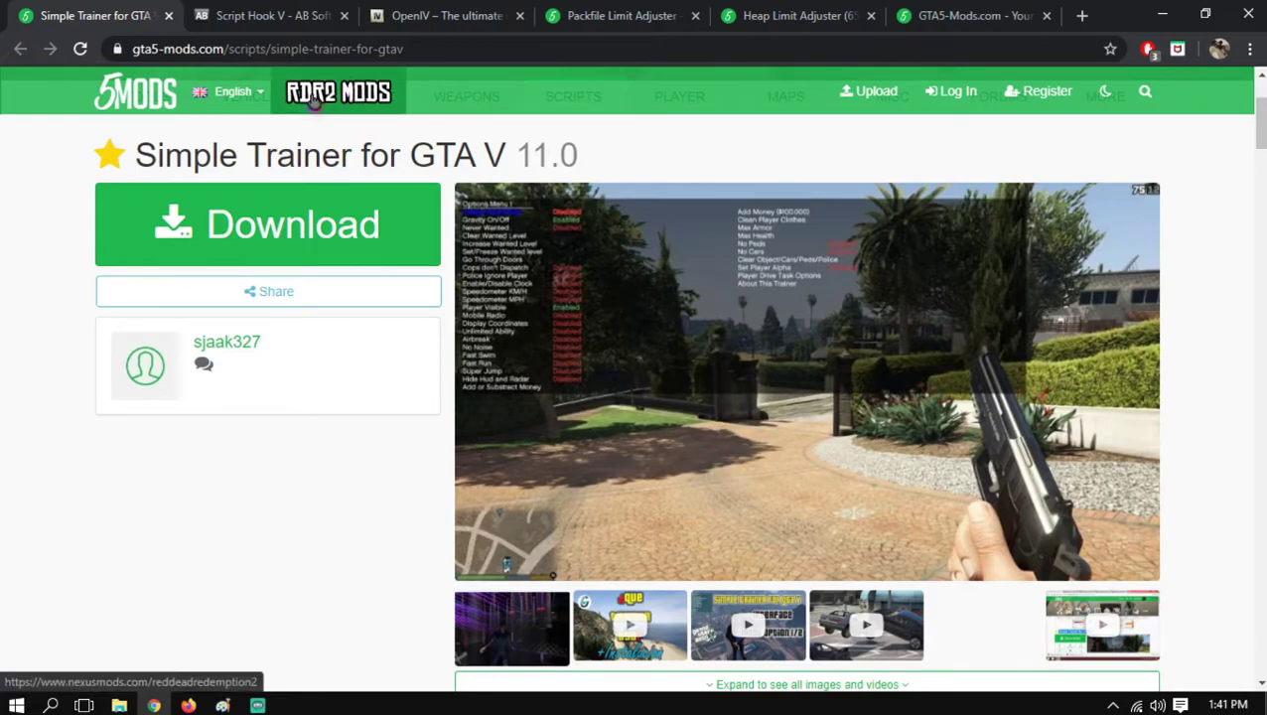
Review the download pages for Script Hook V, OpenIV, Packfile Limit Adjuster and Heap Limit Adjuster
left_click(245, 12)
scroll(577, 421, "down", 2)
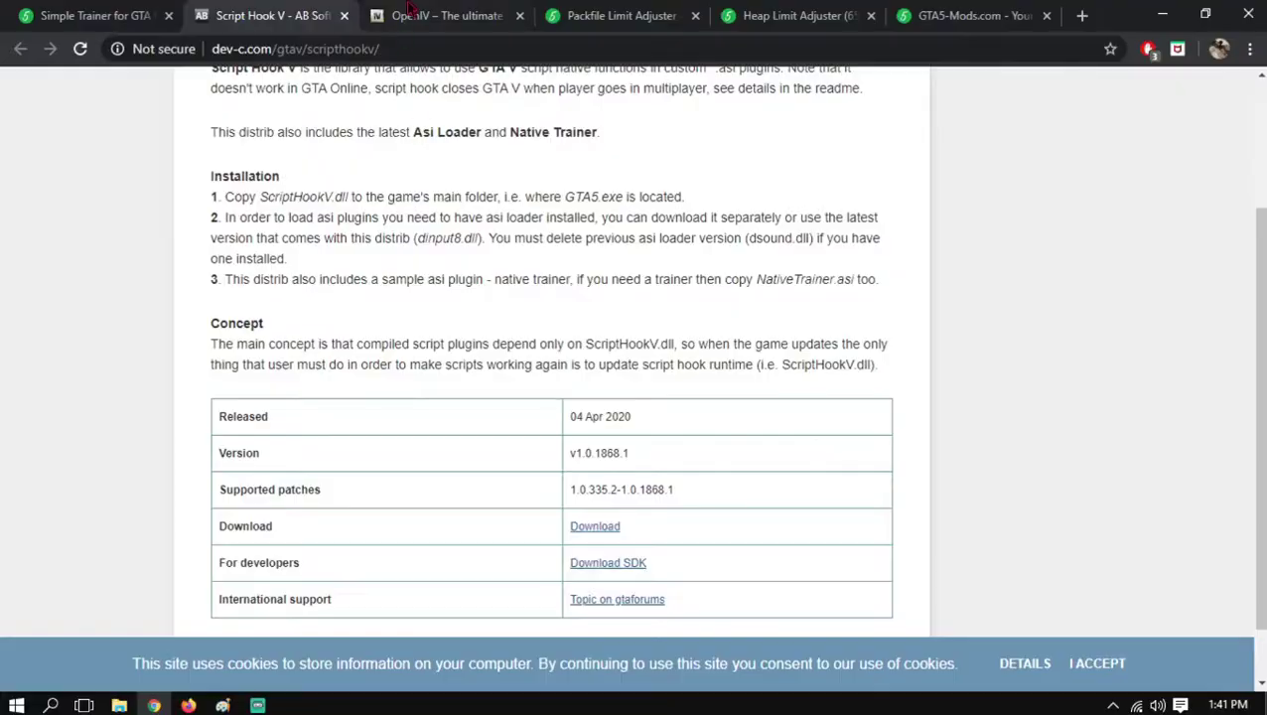
left_click(408, 12)
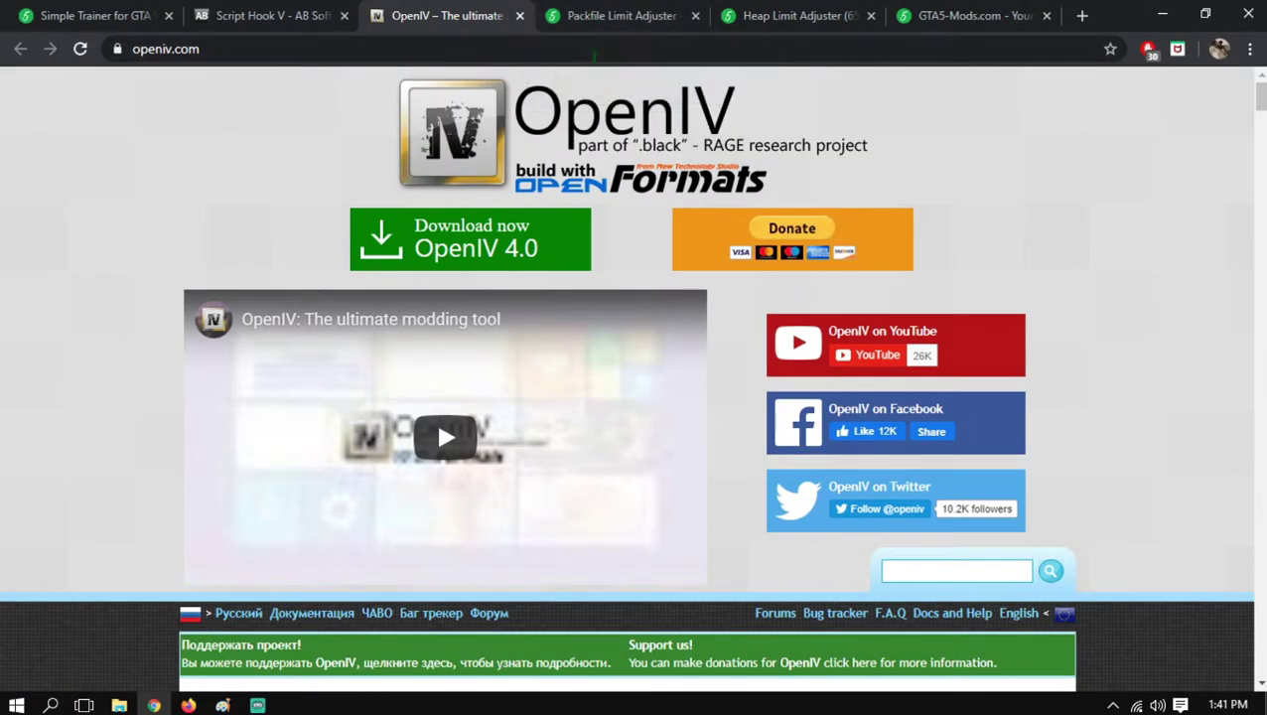
left_click(603, 30)
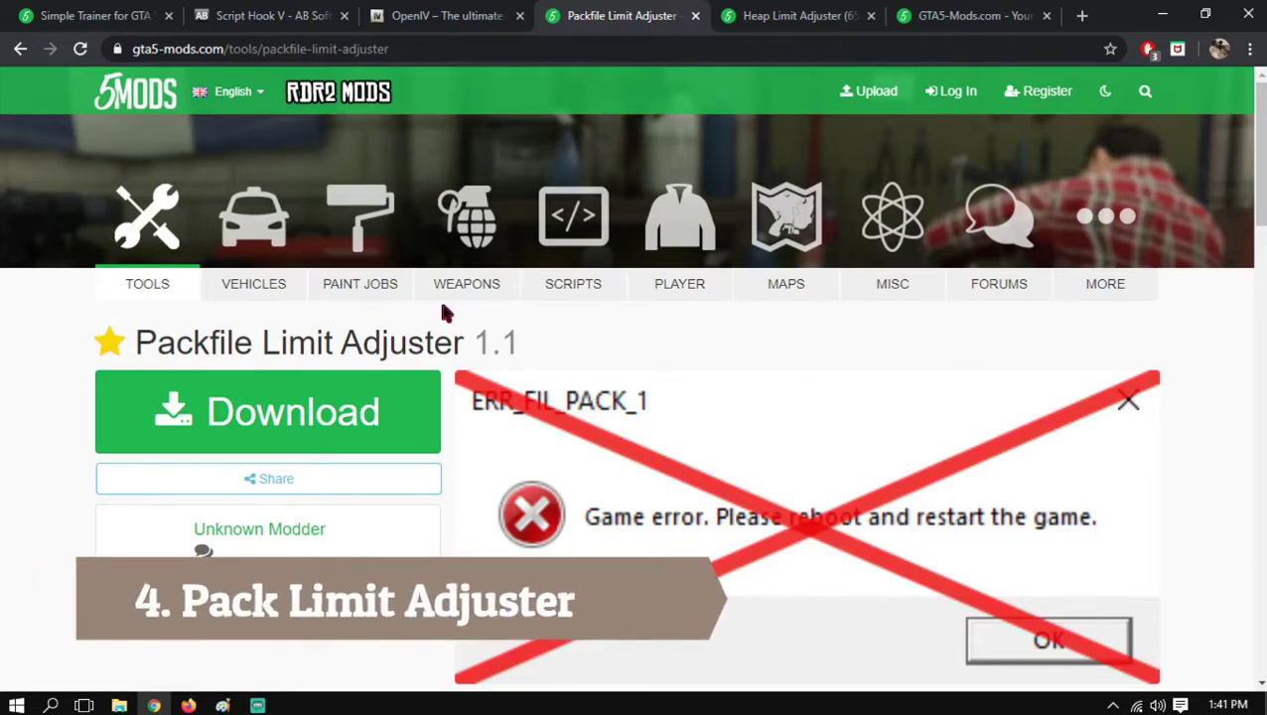
scroll(494, 365, "down", 1)
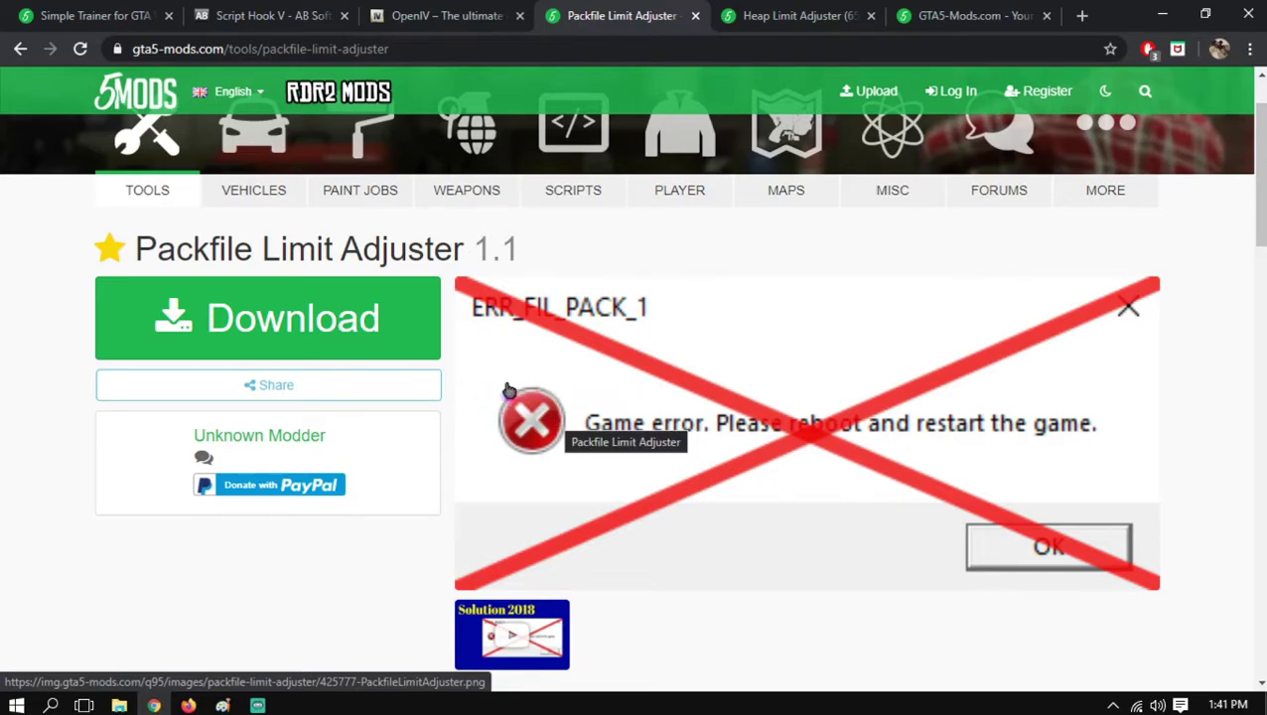
left_click(773, 8)
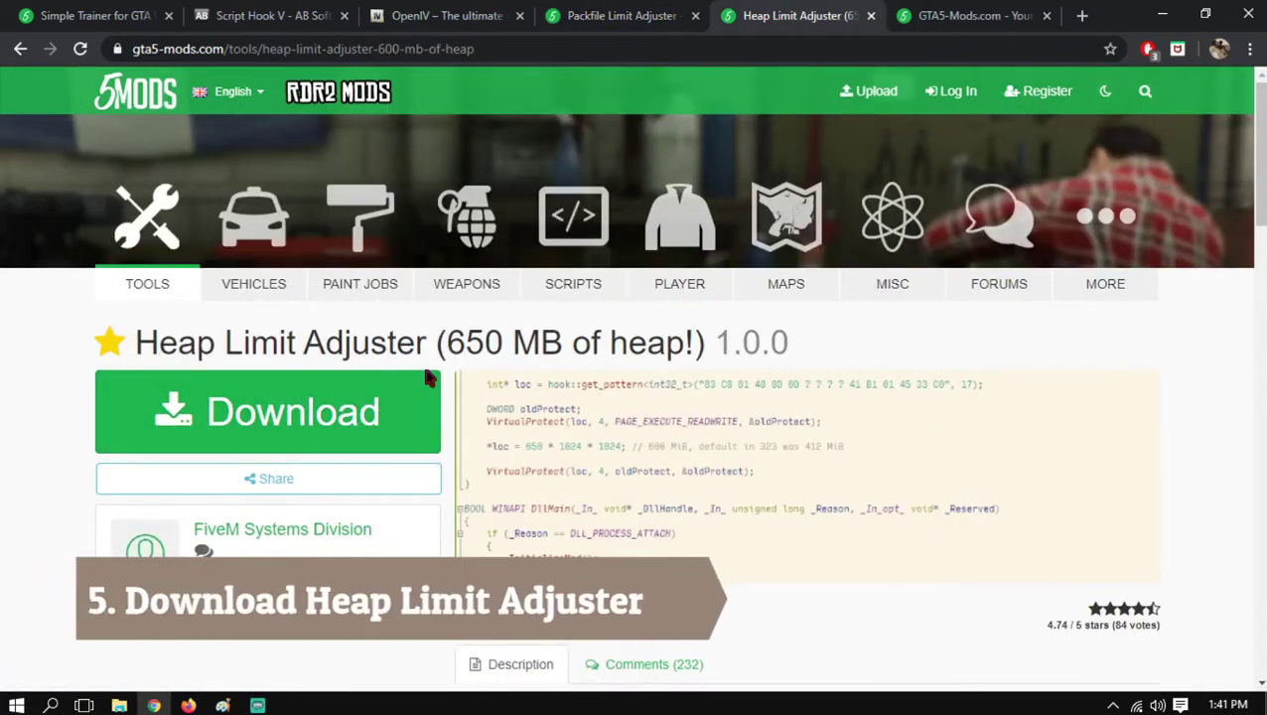
scroll(537, 438, "down", 3)
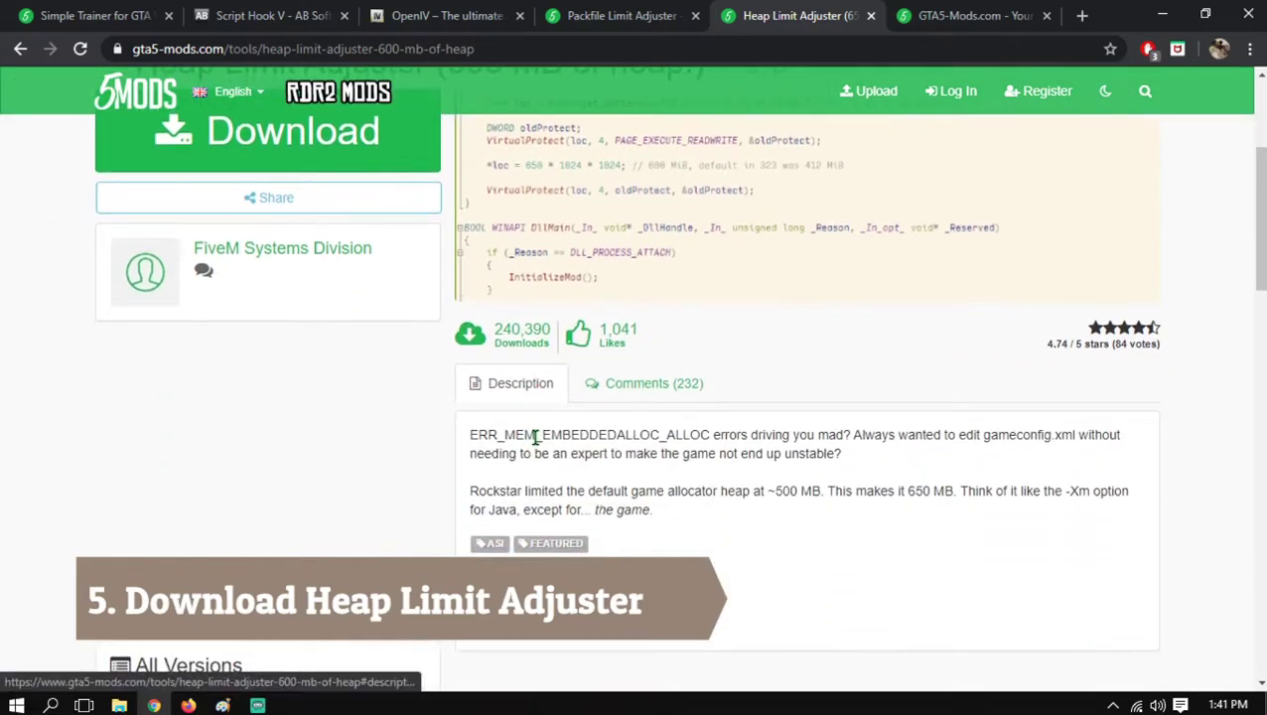
scroll(534, 438, "up", 2)
scroll(534, 438, "down", 4)
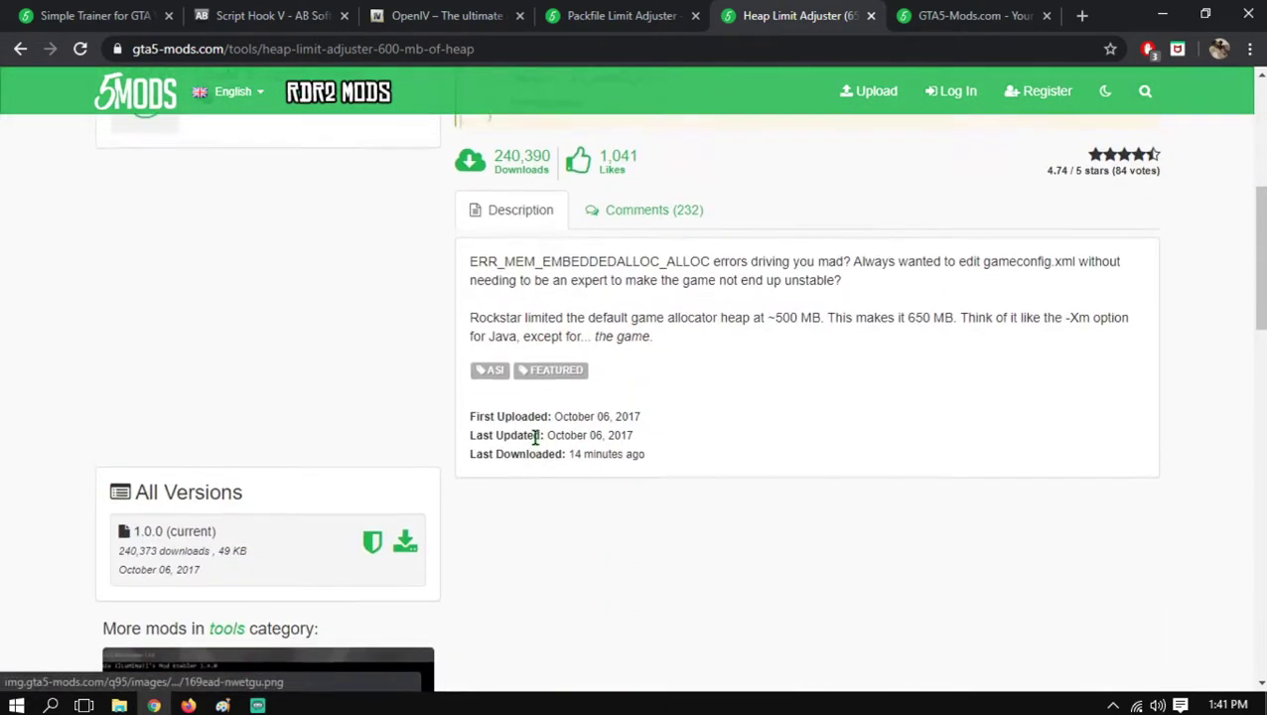
scroll(536, 438, "up", 5)
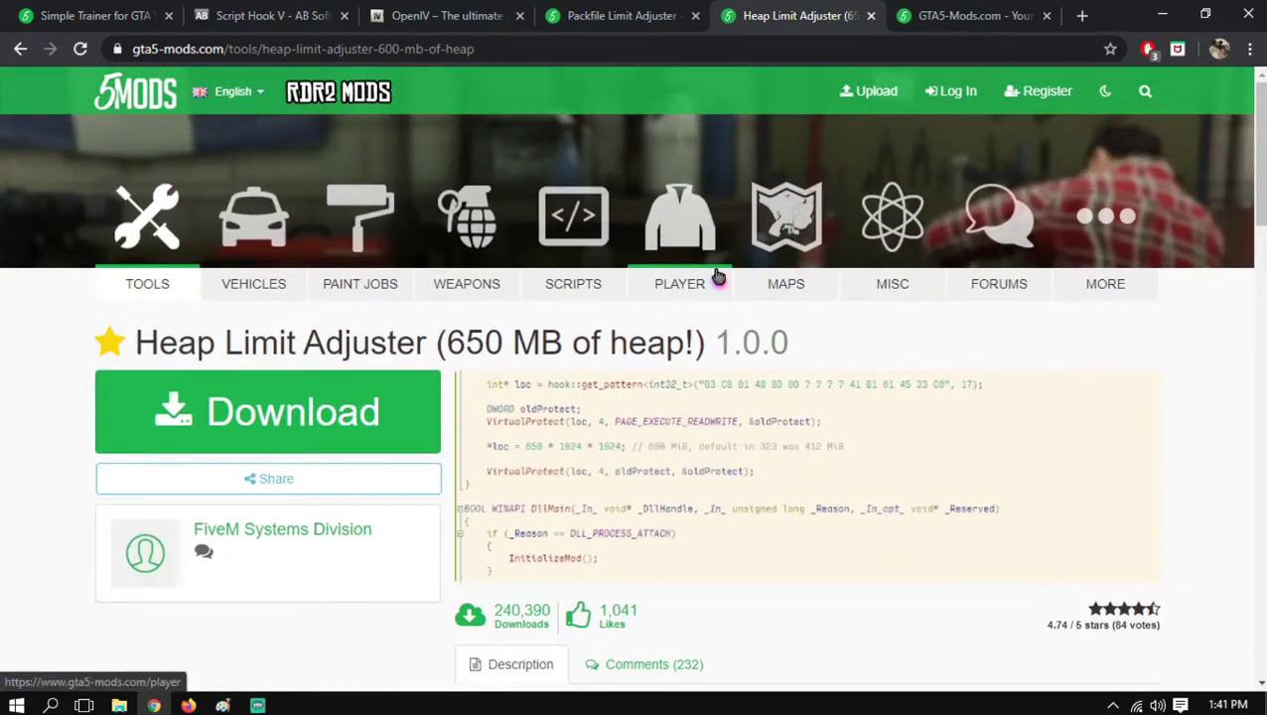
Browse the GTA5-Mods.com home page for a car mod to download
left_click(937, 18)
scroll(834, 147, "down", 3)
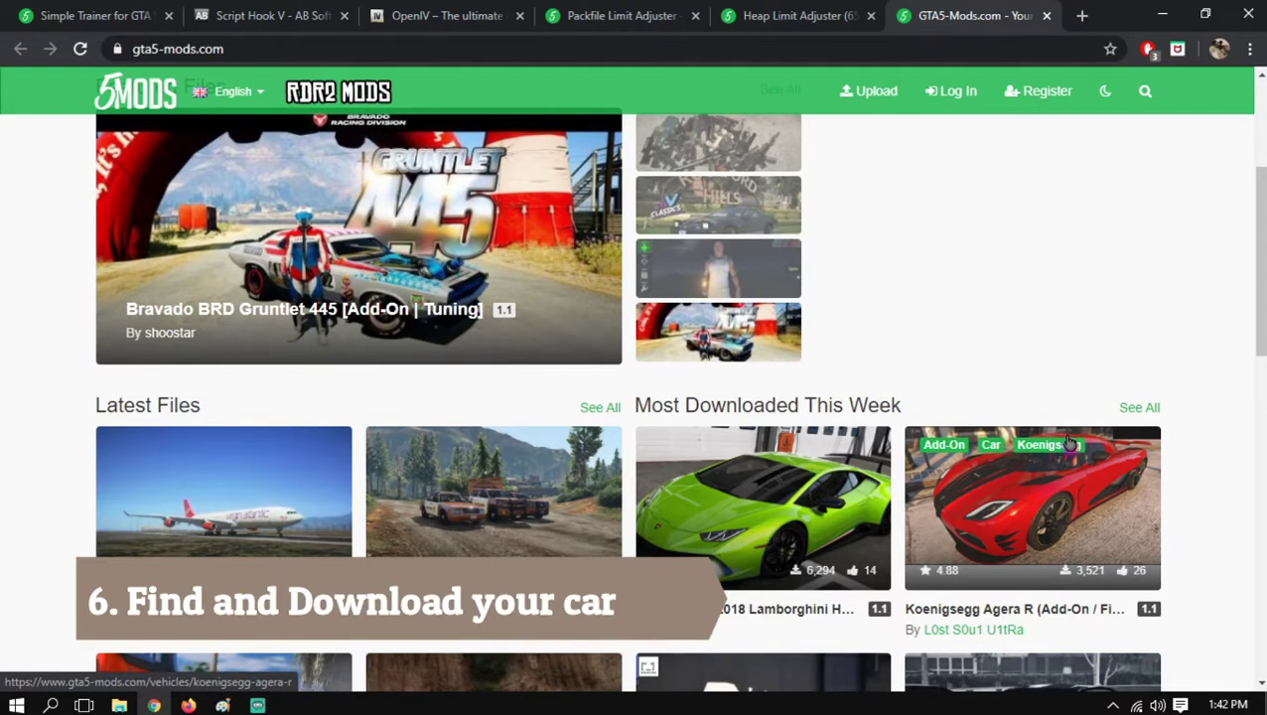
scroll(727, 323, "down", 5)
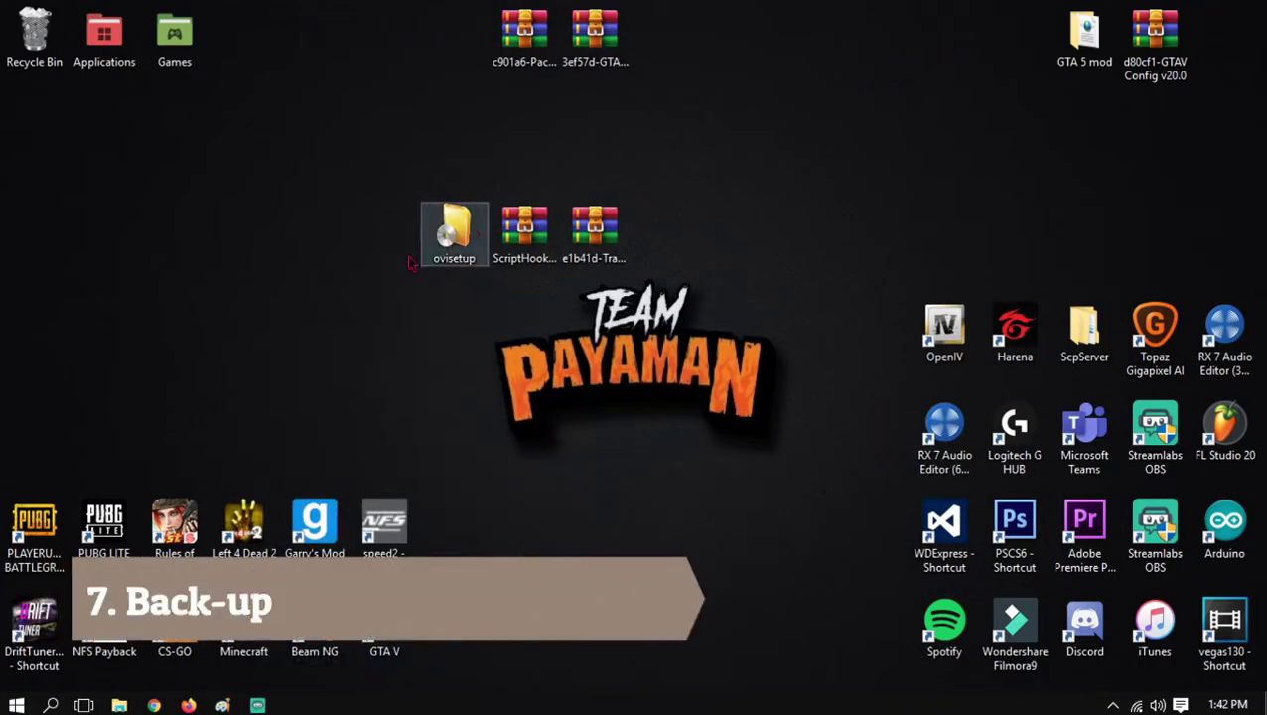
Open the Grand Theft Auto V installation folder from the desktop shortcut's properties and maximize its window
right_click(402, 601)
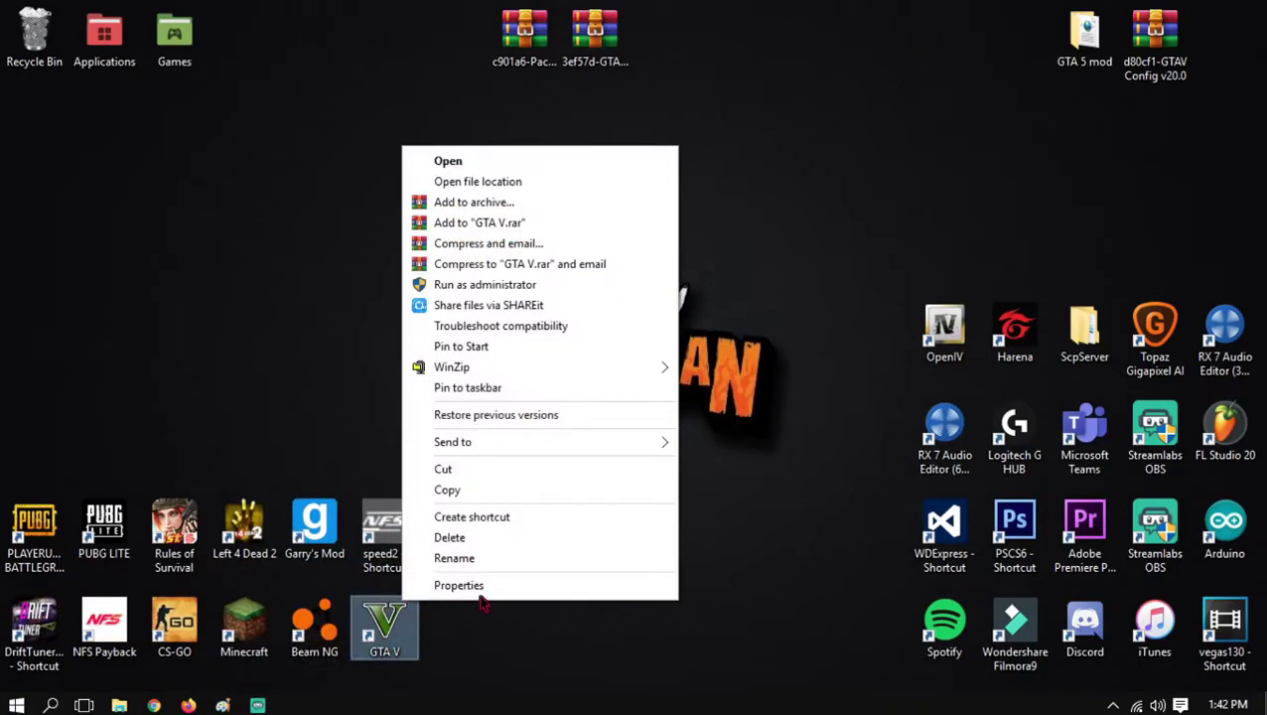
left_click(460, 586)
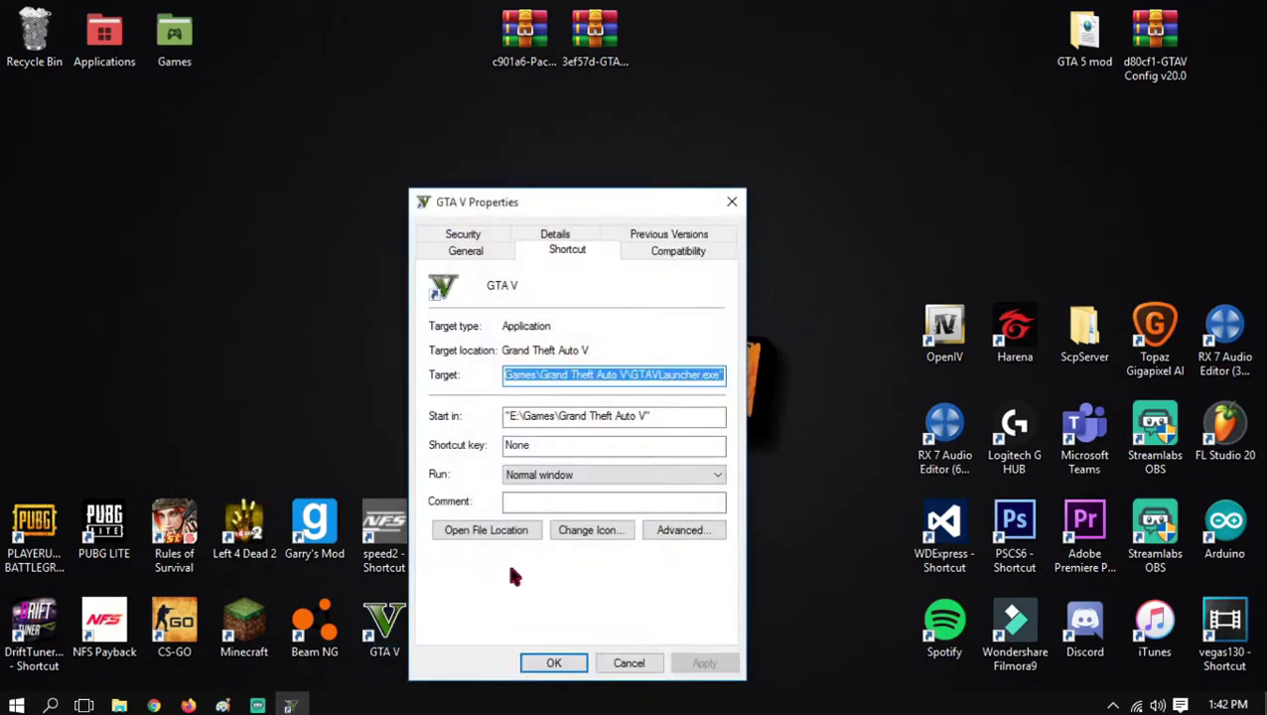
left_click(512, 531)
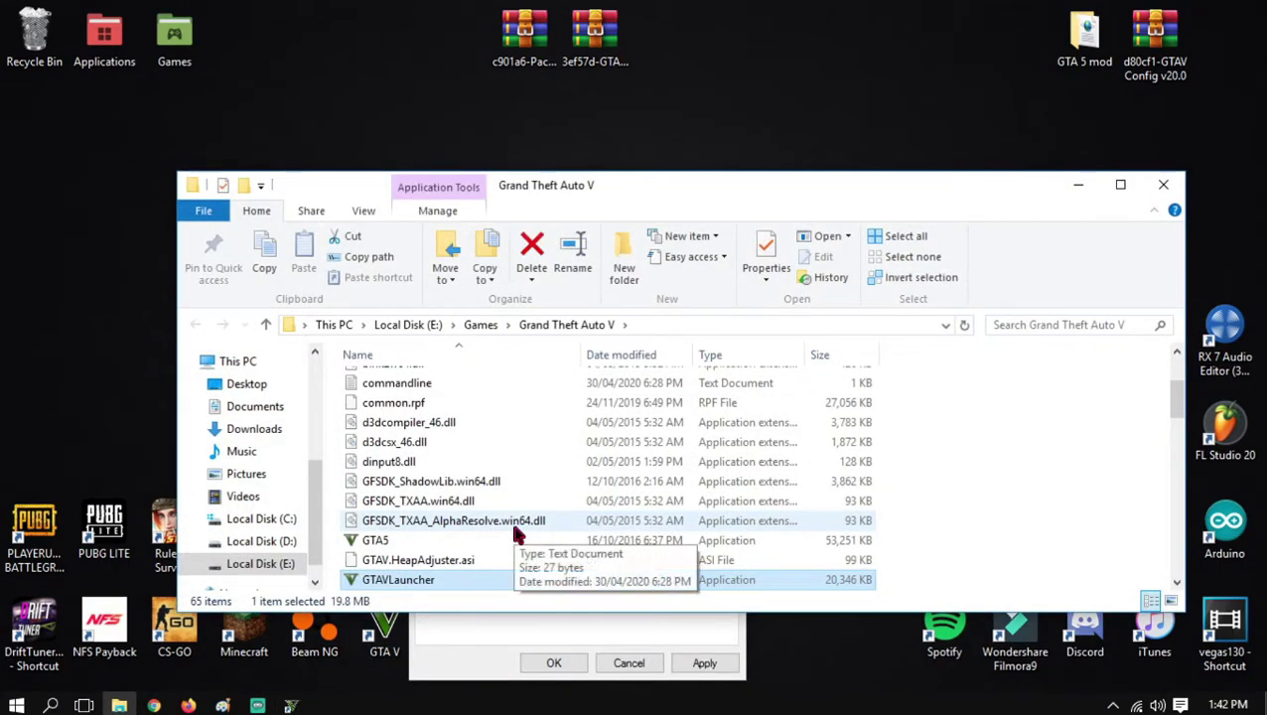
left_click(1118, 187)
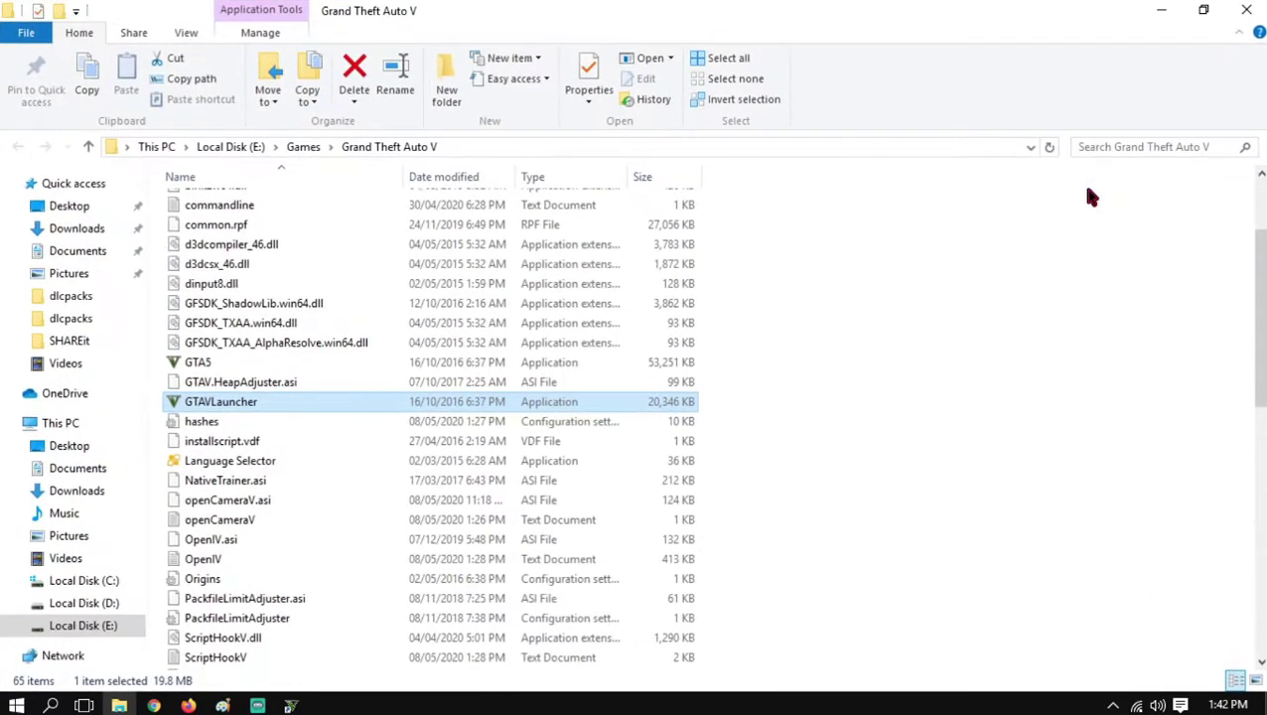
Create a new folder named mods in the Grand Theft Auto V folder
scroll(893, 377, "up", 3)
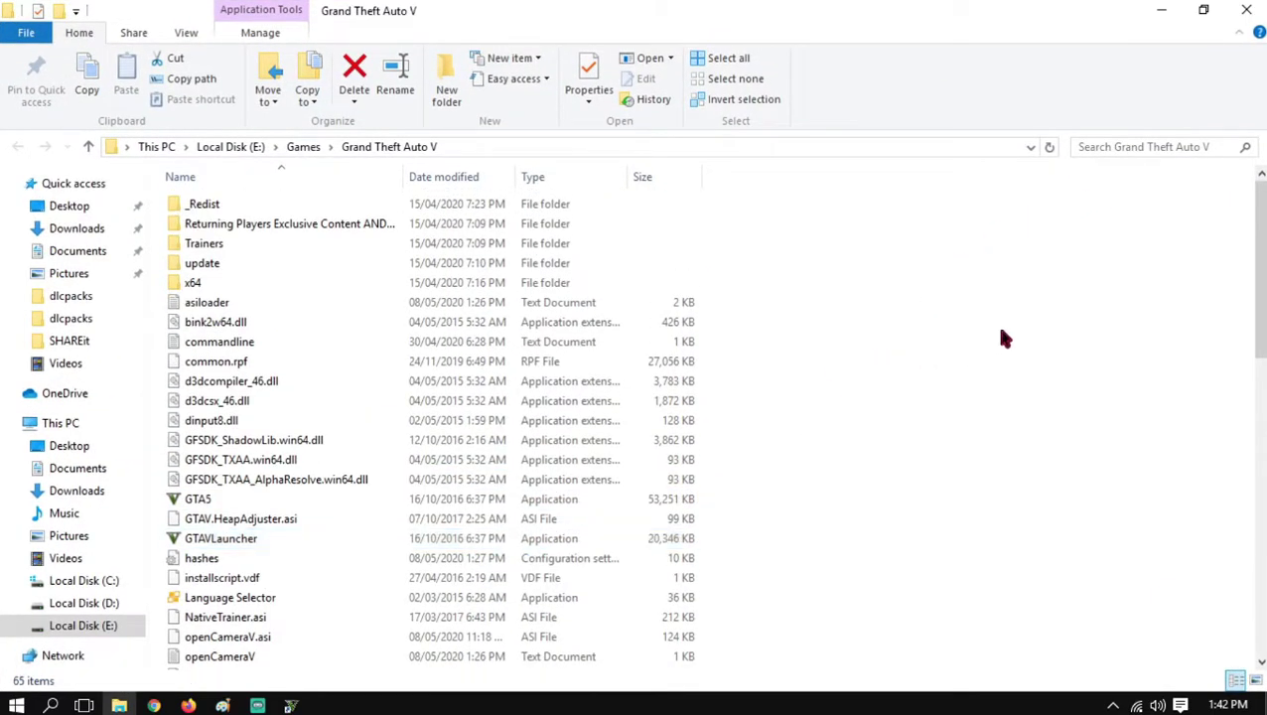
right_click(1001, 336)
mouse_move(1085, 559)
left_click(815, 268)
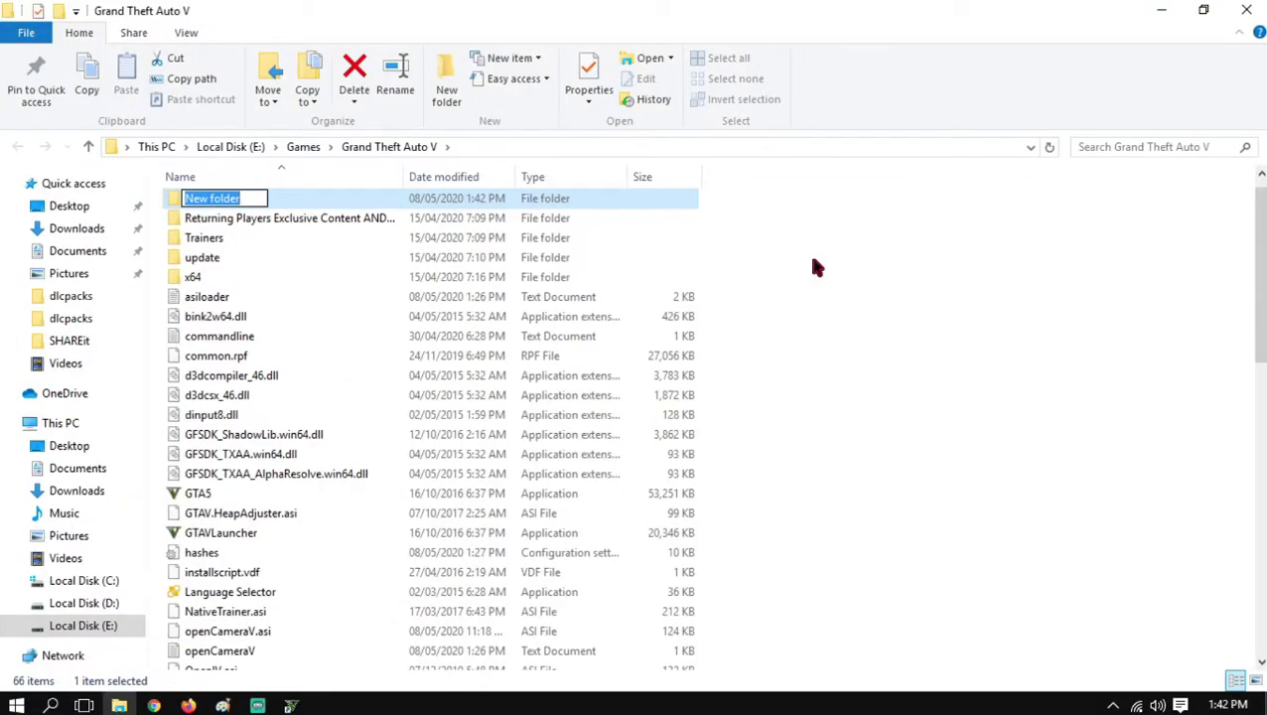
type("mo")
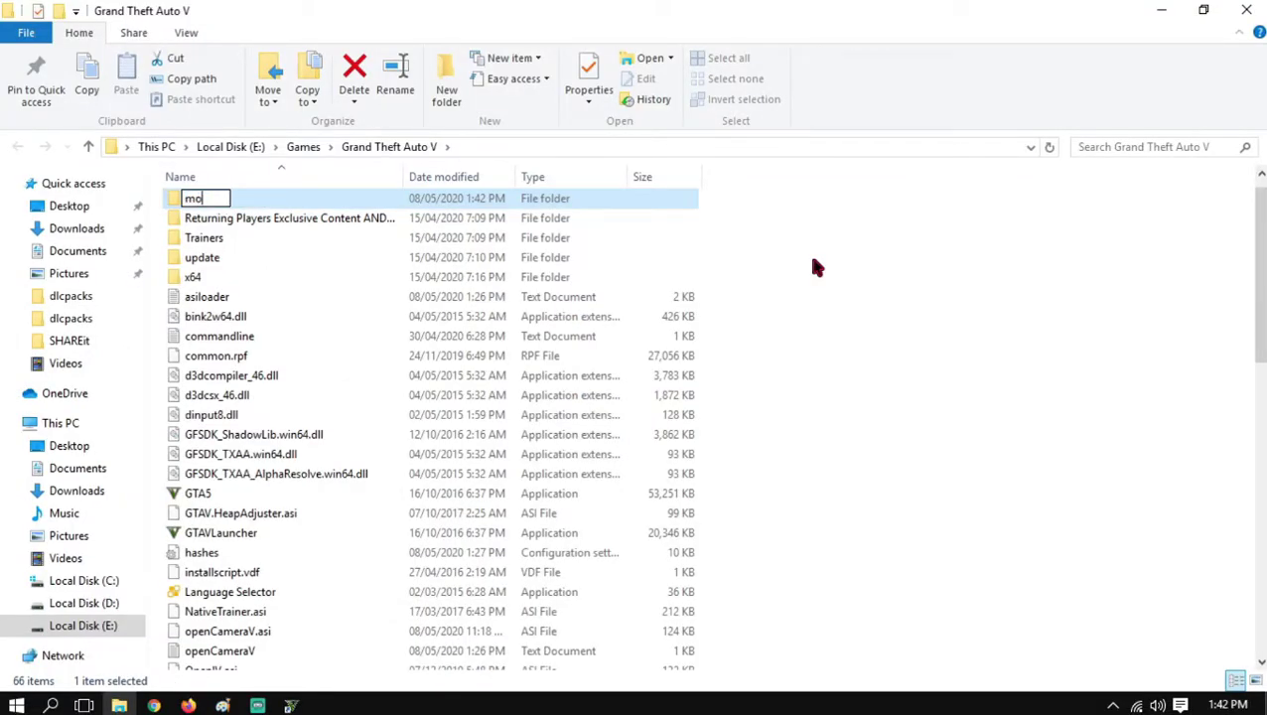
type("ds")
key("Return")
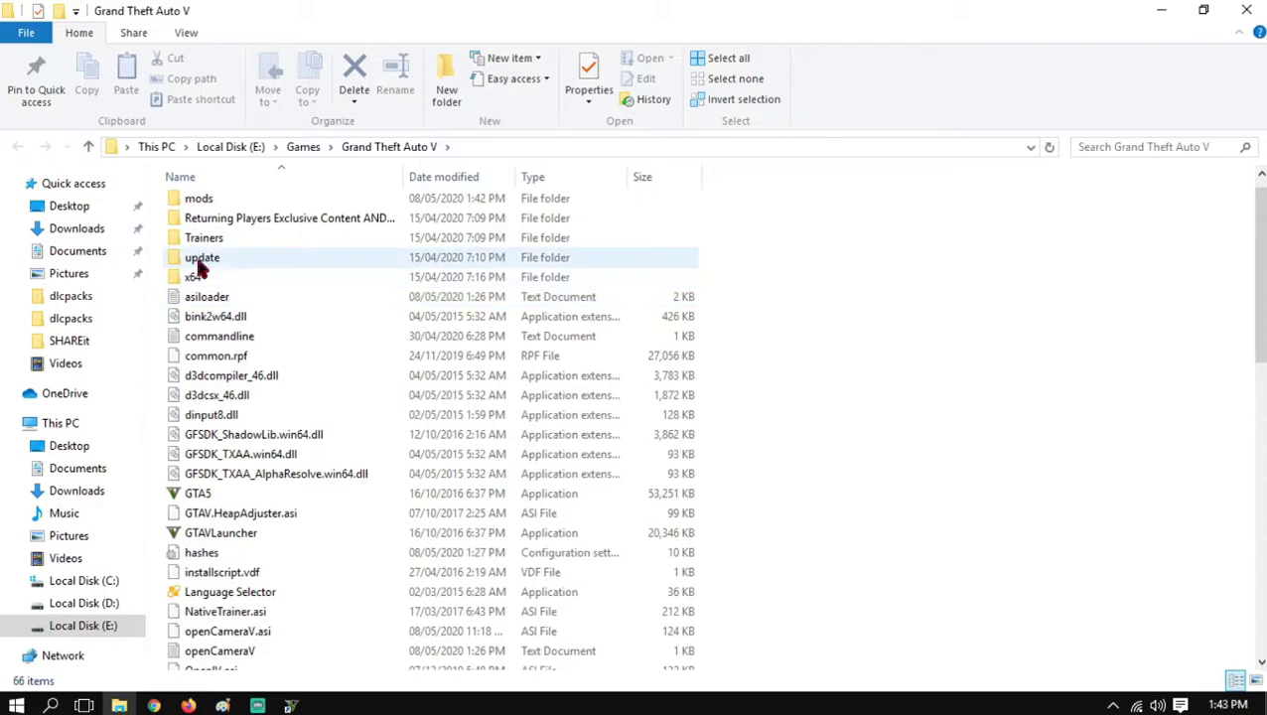
Copy the game's update folder into the mods folder as a backup
right_click(195, 264)
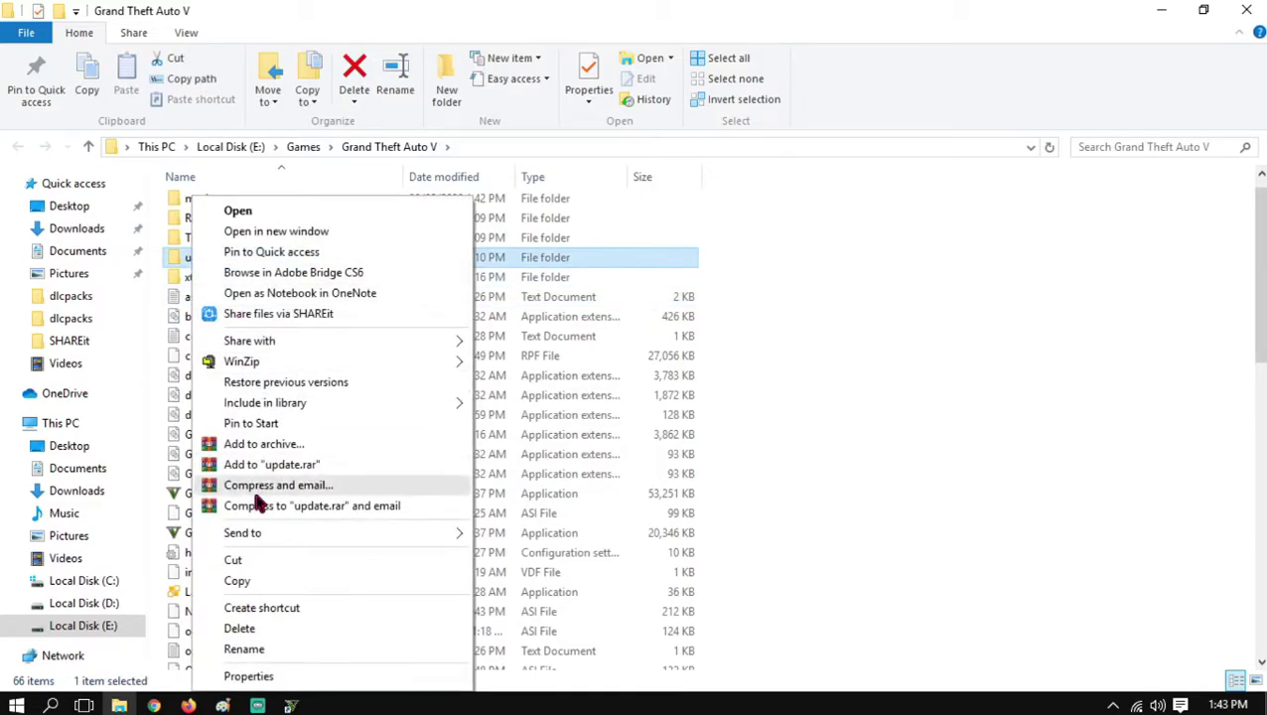
left_click(241, 580)
double_click(205, 198)
right_click(266, 308)
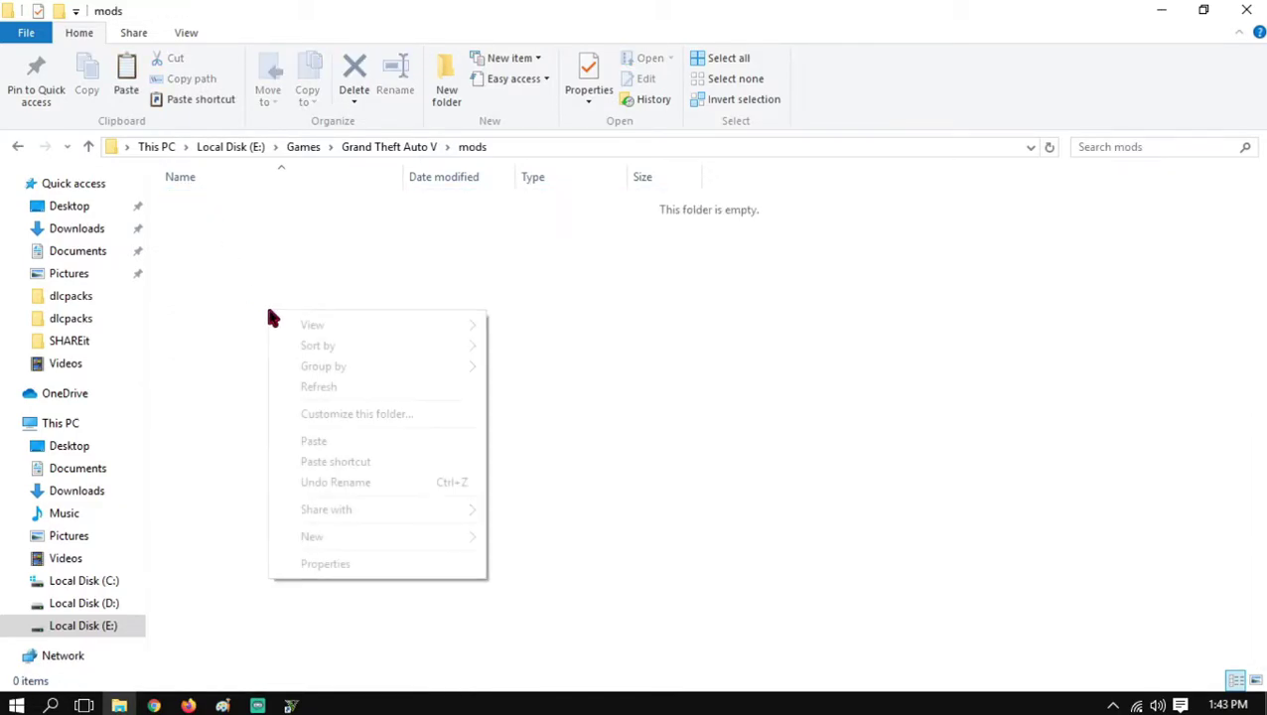
left_click(334, 442)
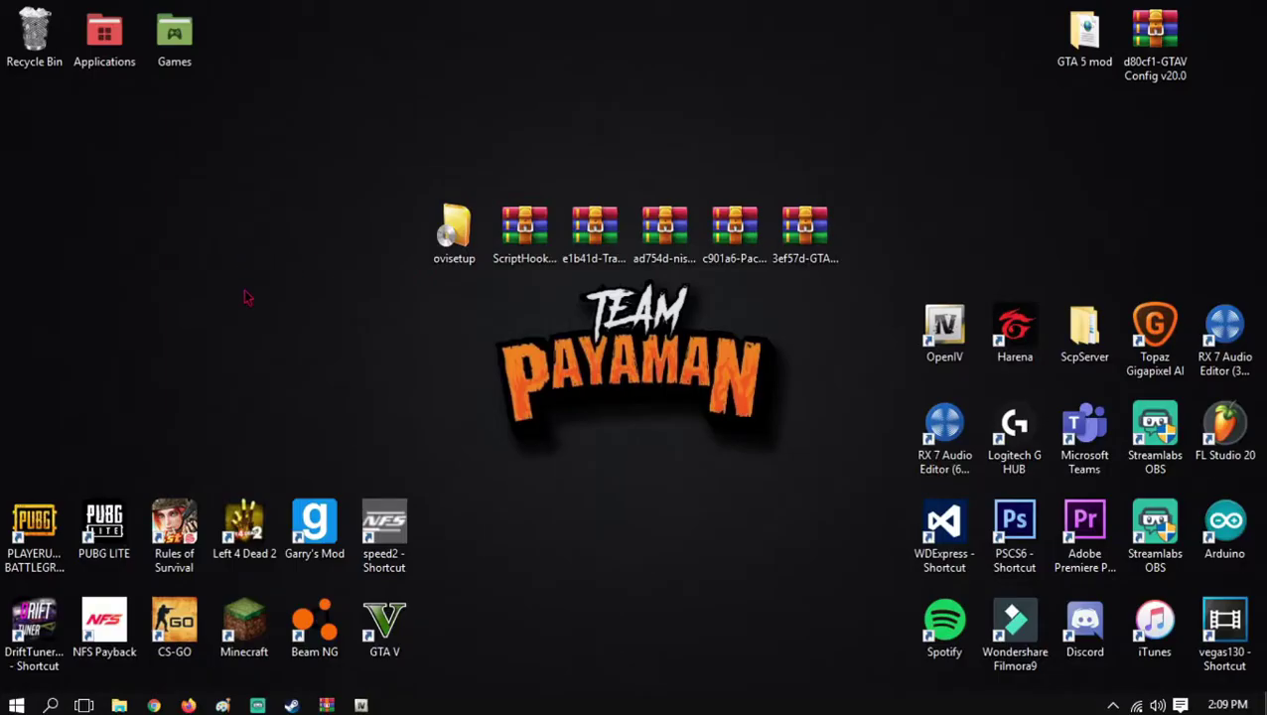
Review the open download pages in Chrome, from the 2020 Nissan GT-R Nismo add-on through to Simple Trainer
left_click(154, 705)
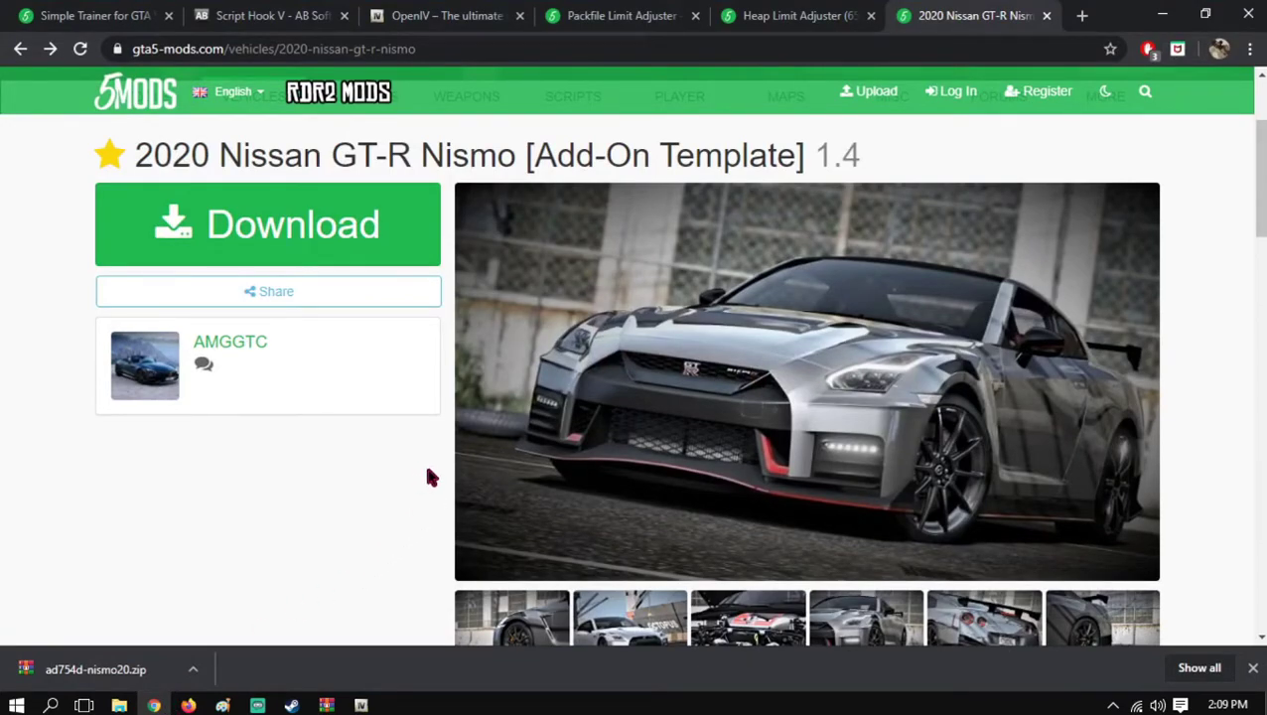
left_click(798, 16)
left_click(622, 16)
left_click(447, 16)
left_click(272, 15)
left_click(124, 10)
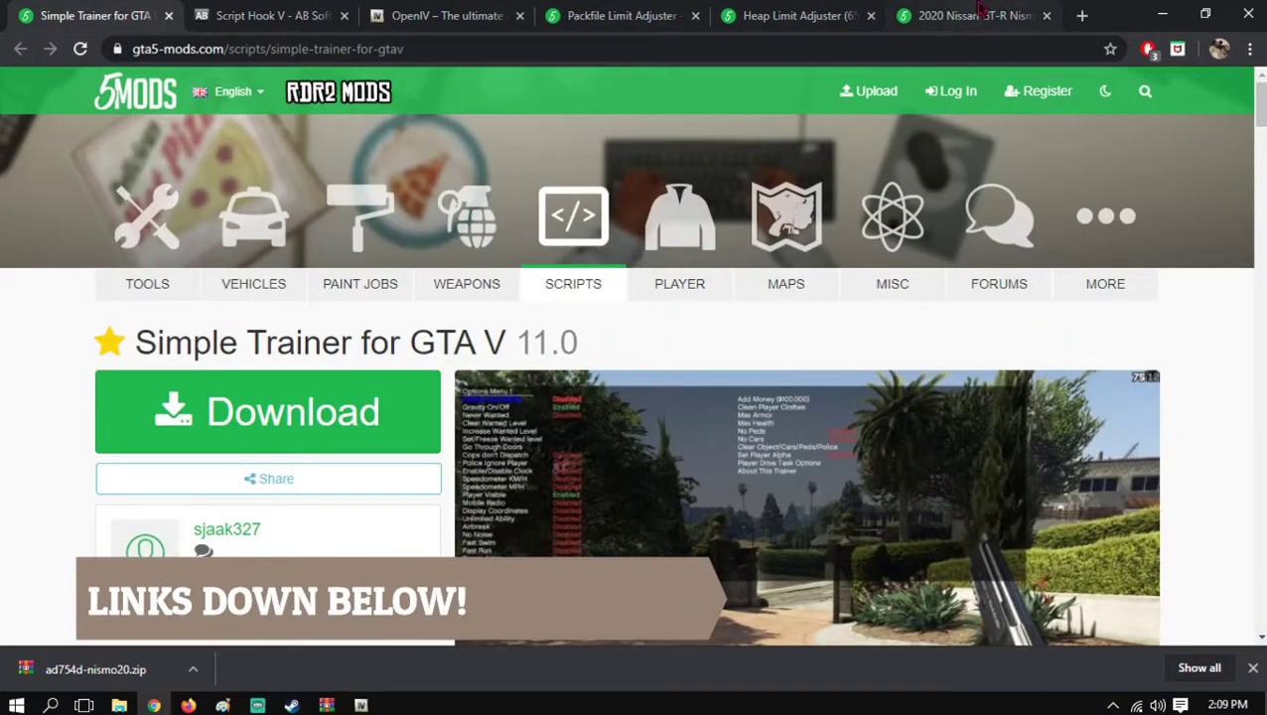
left_click(982, 15)
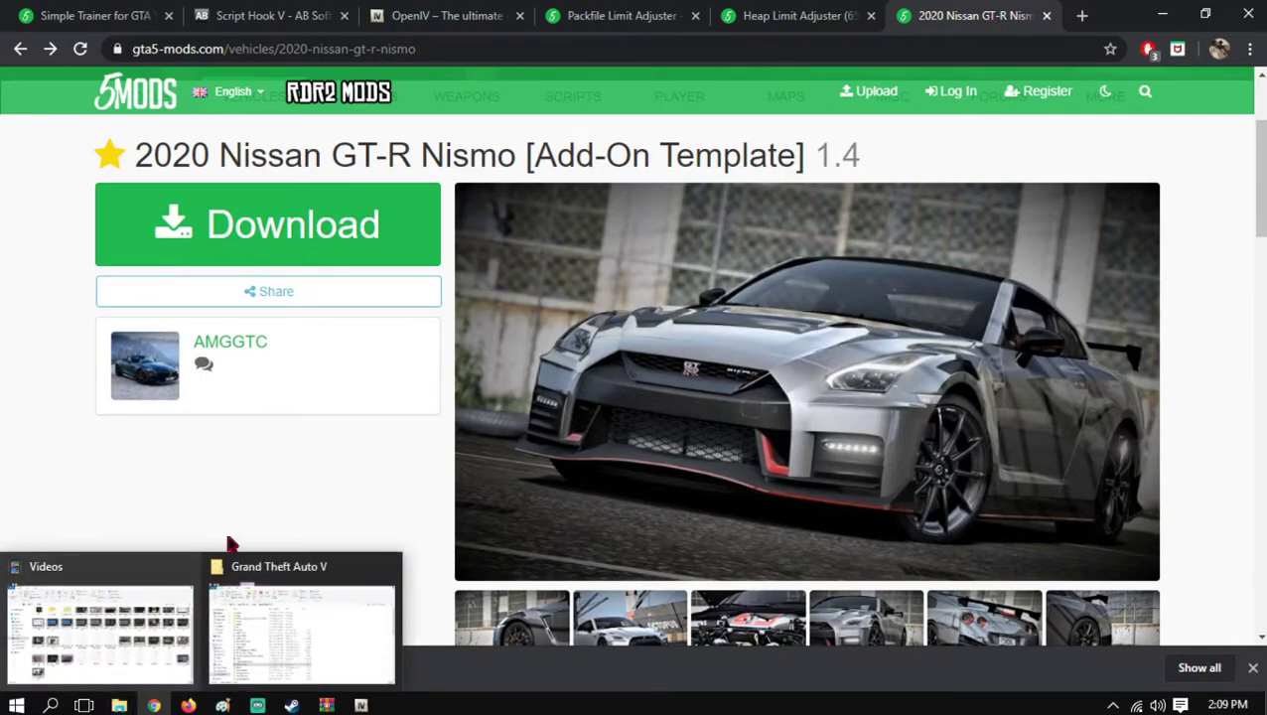
key("super+d")
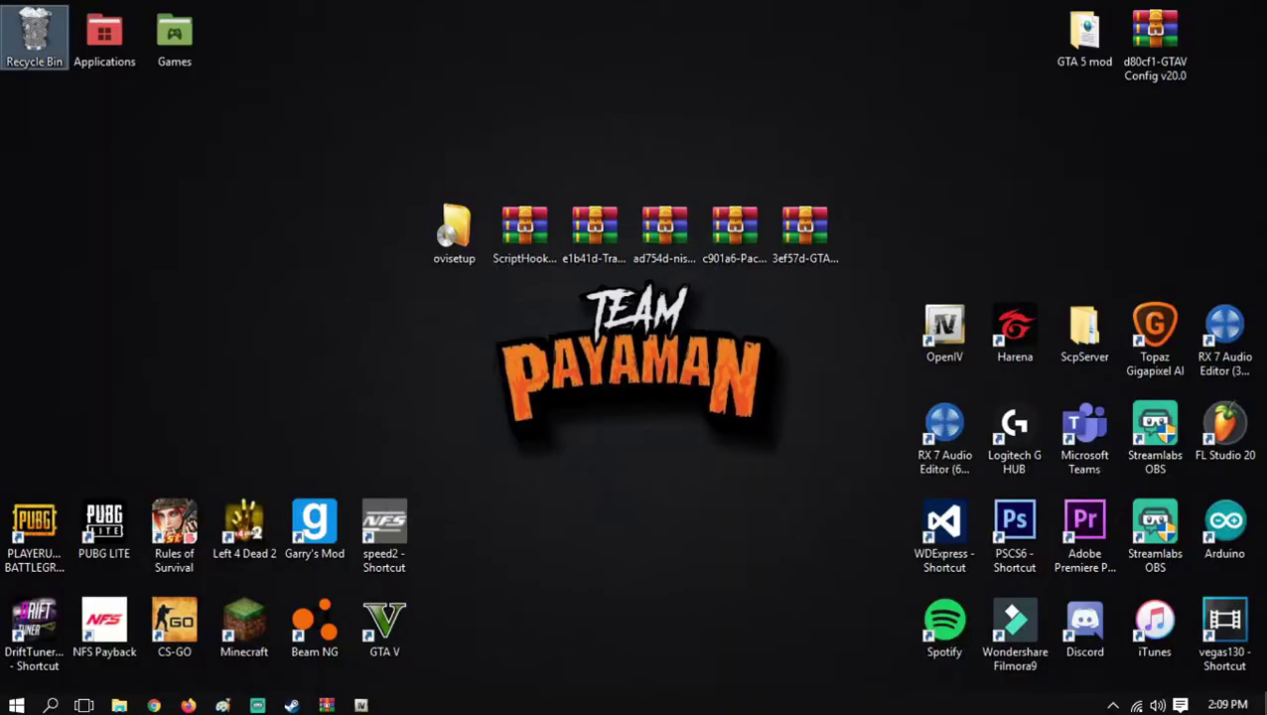
double_click(477, 228)
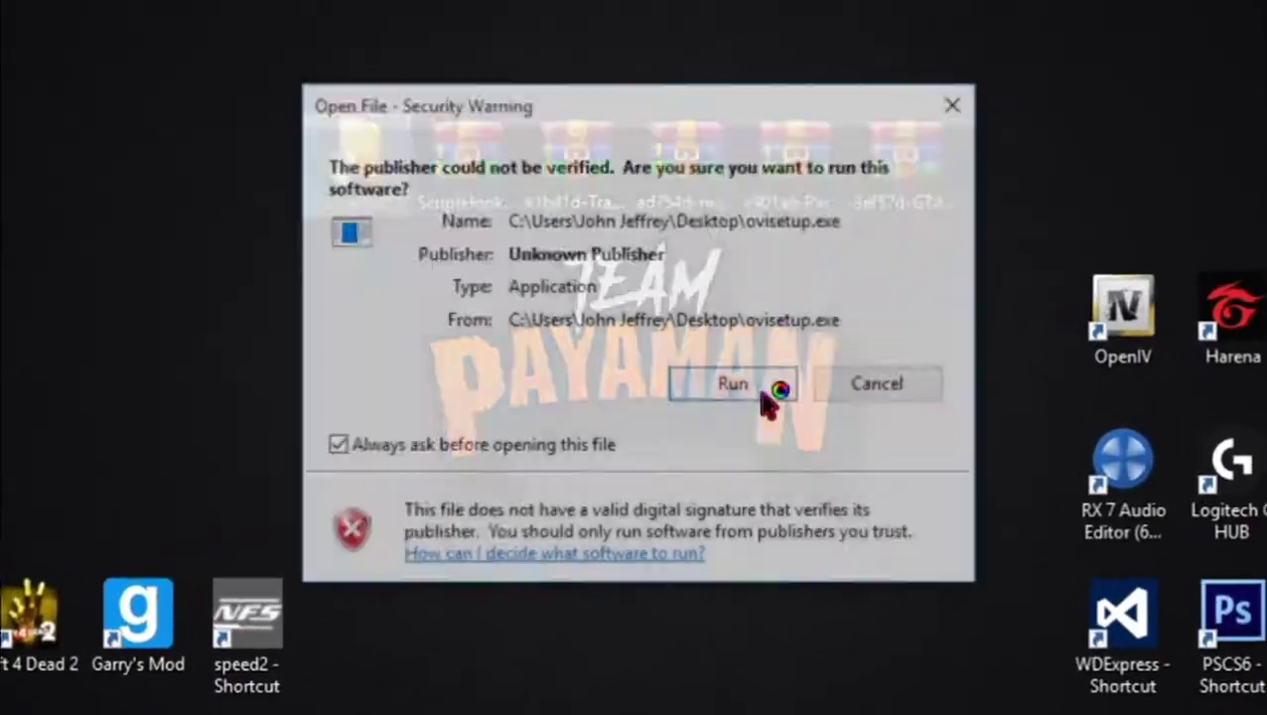
left_click(764, 393)
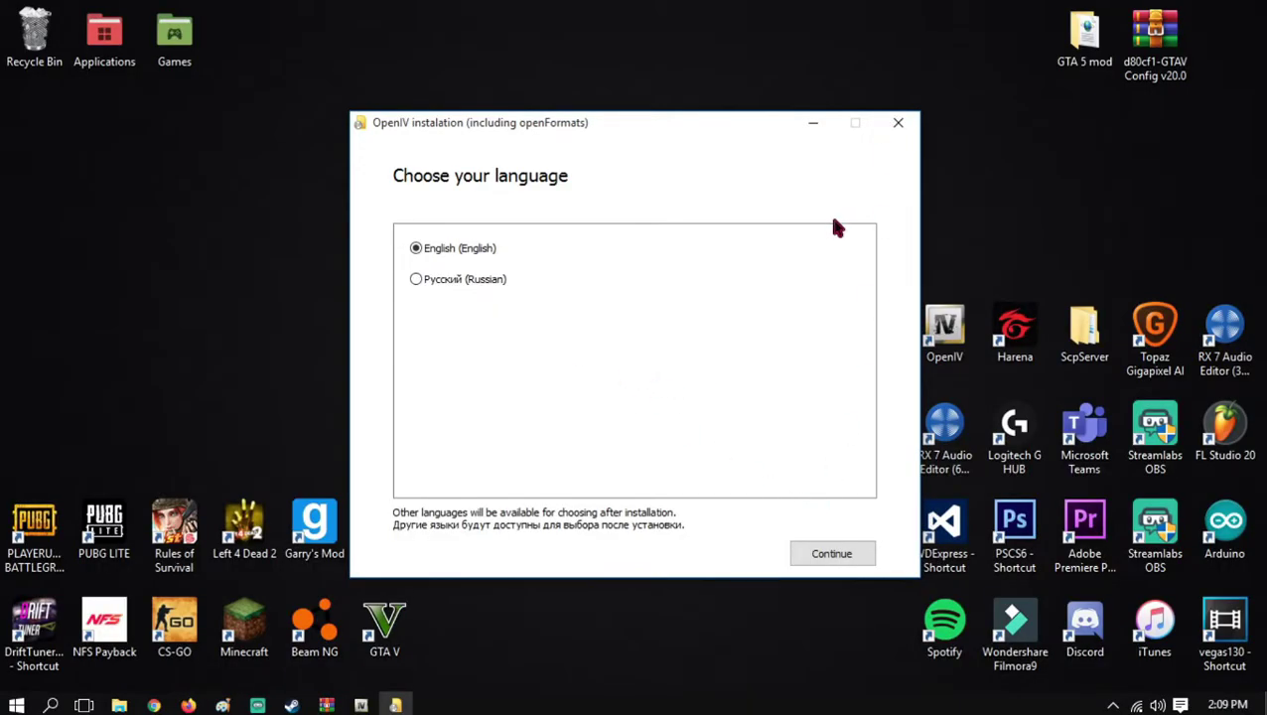
left_click(900, 131)
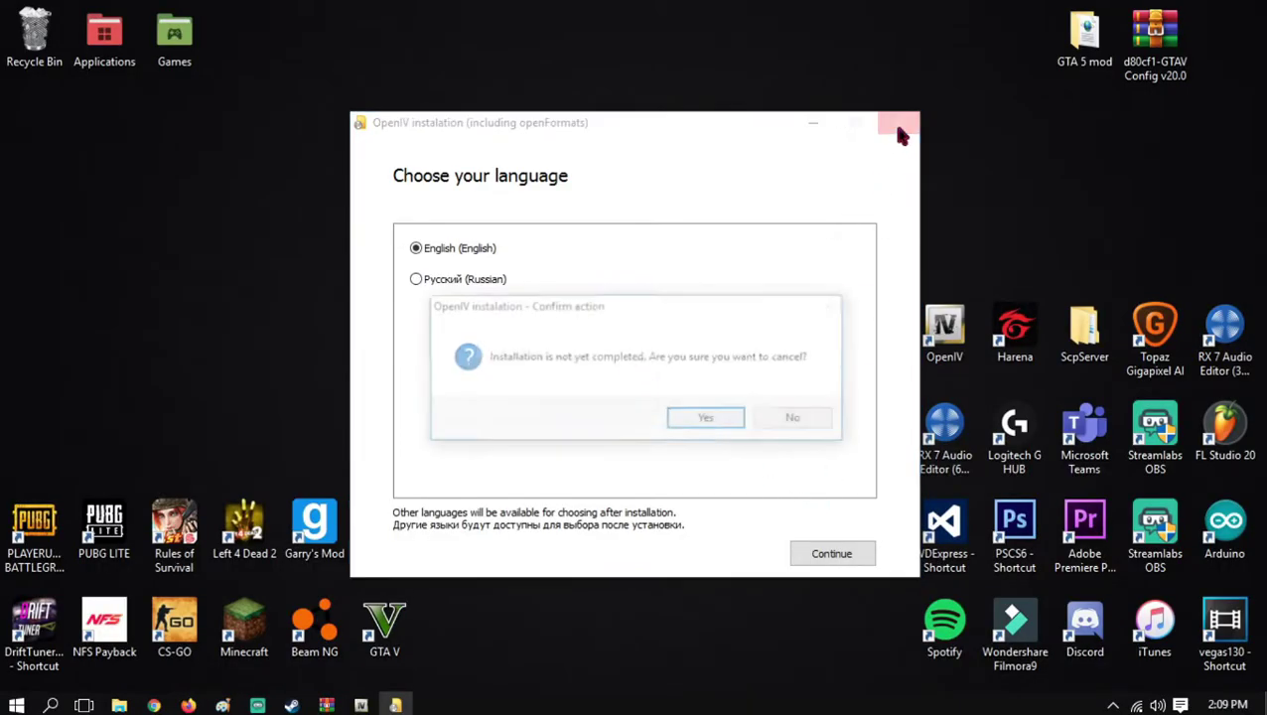
left_click(741, 427)
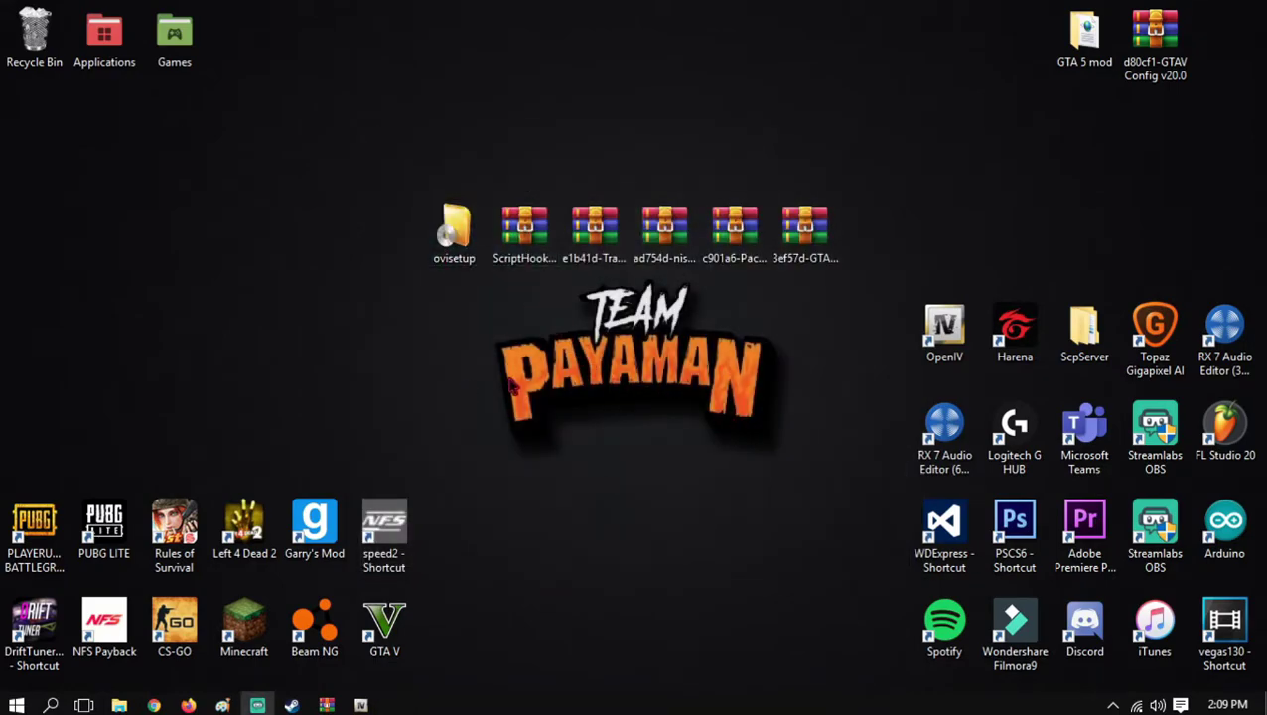
left_click(526, 238)
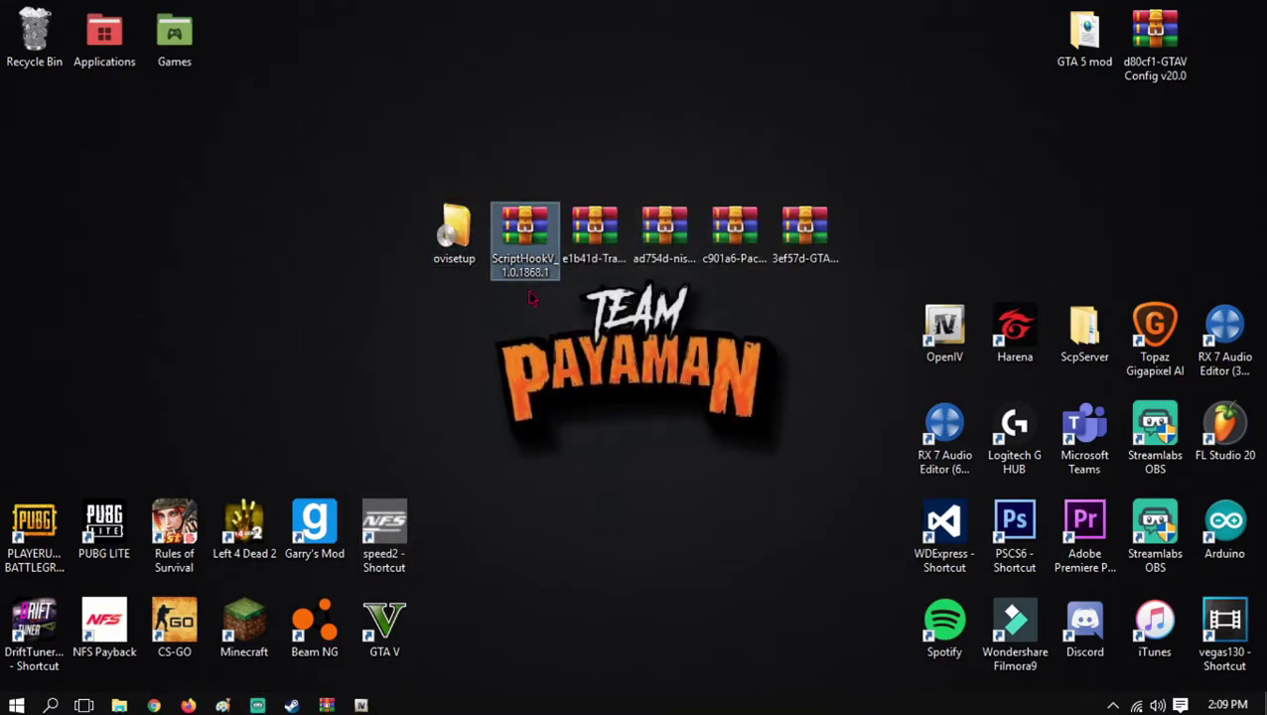
right_click(378, 613)
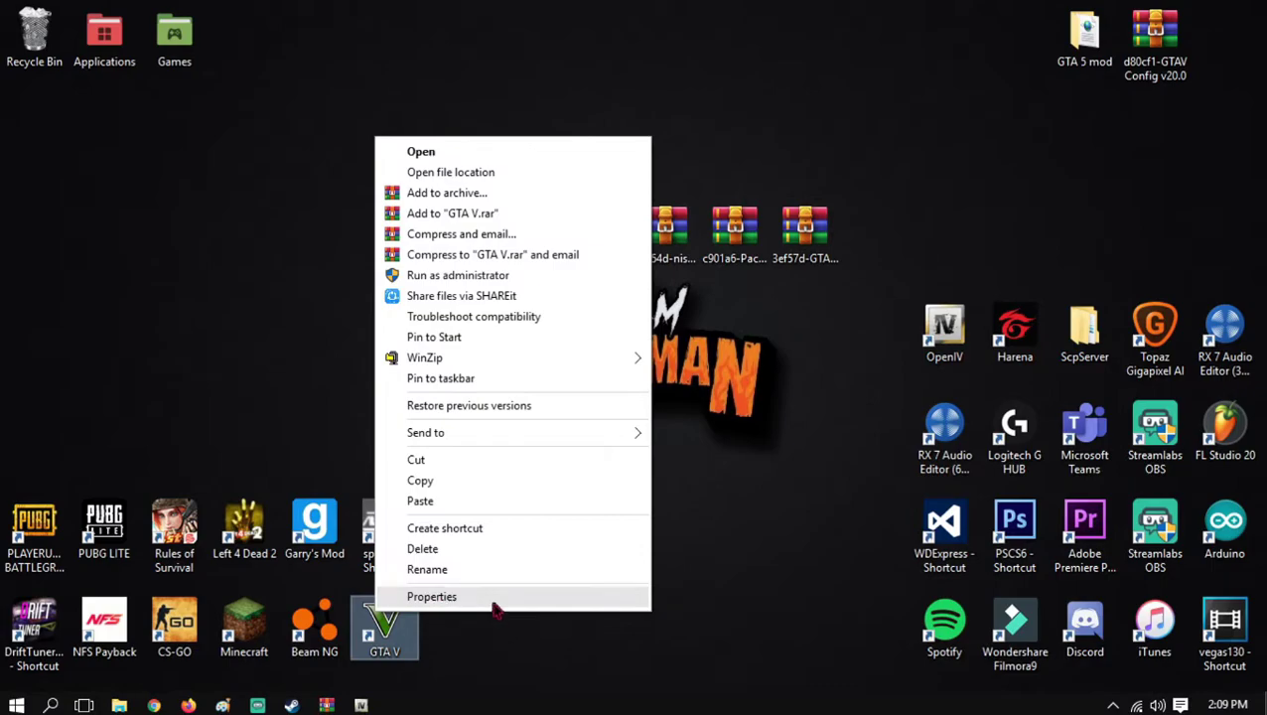
left_click(707, 461)
left_click(525, 236)
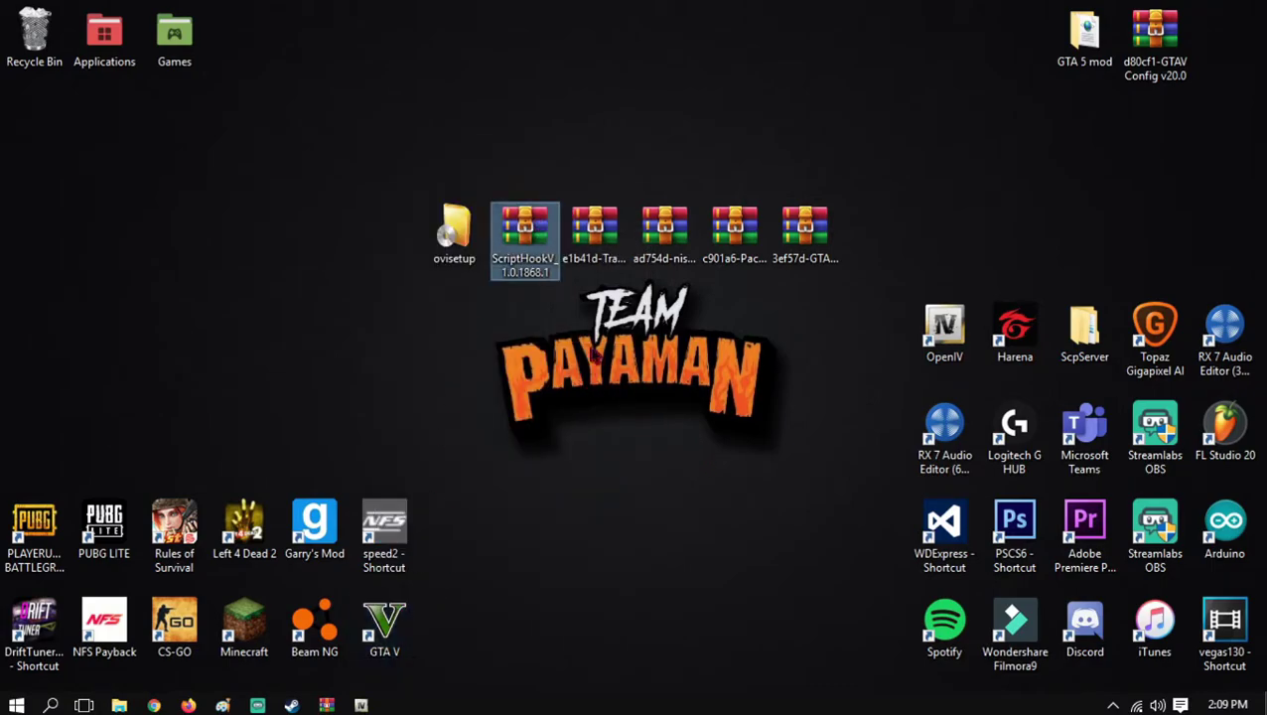
left_click(615, 238)
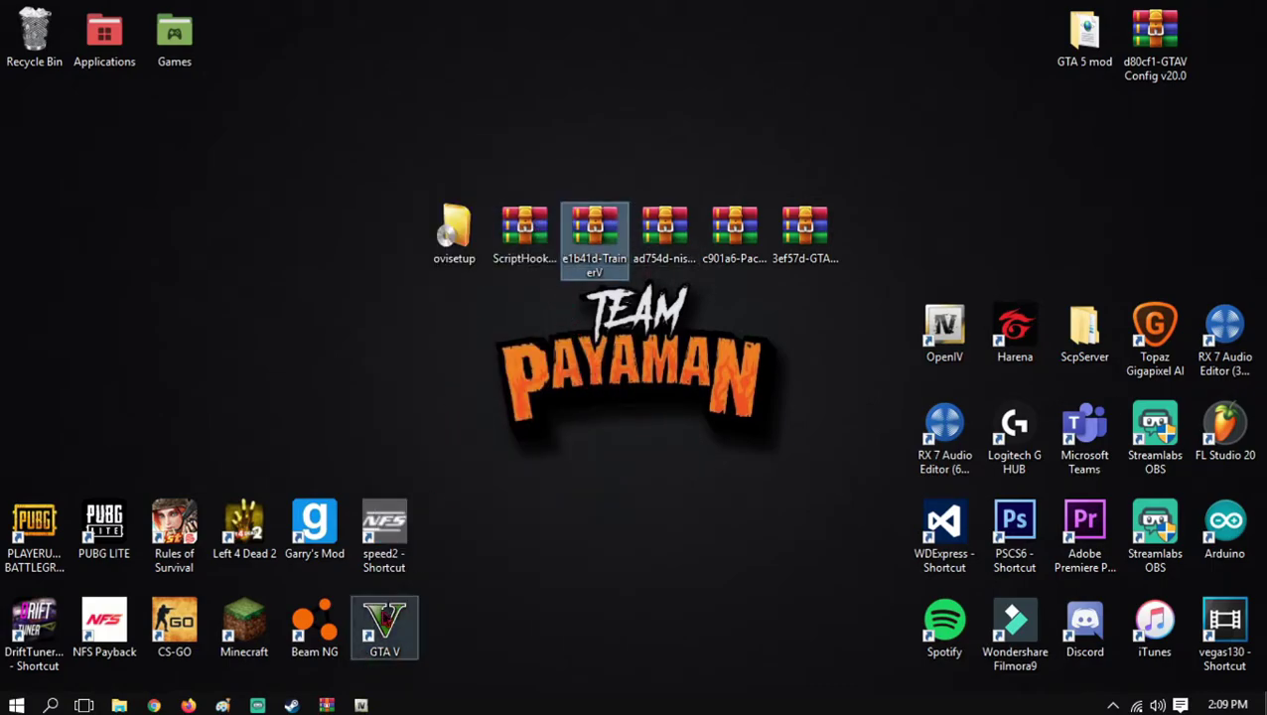
Open the game's installation folder through the properties of the GTA V desktop shortcut
left_click(425, 629)
right_click(392, 608)
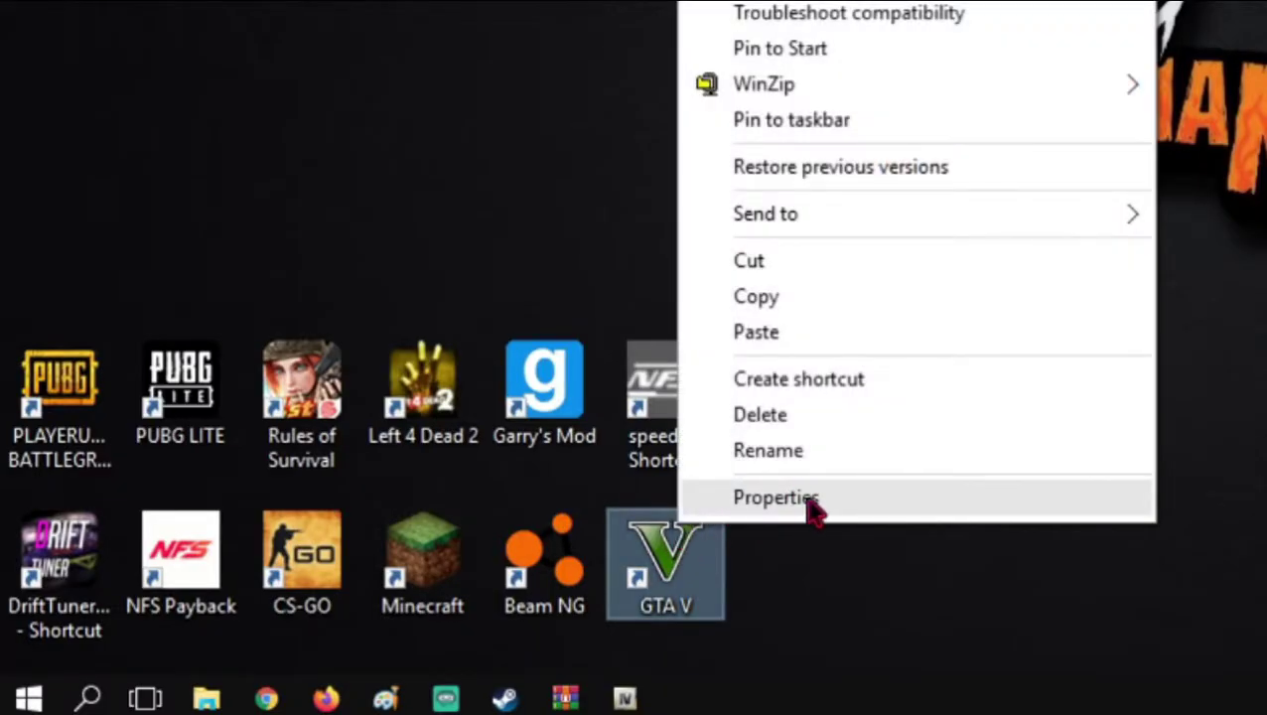
left_click(454, 590)
left_click(452, 529)
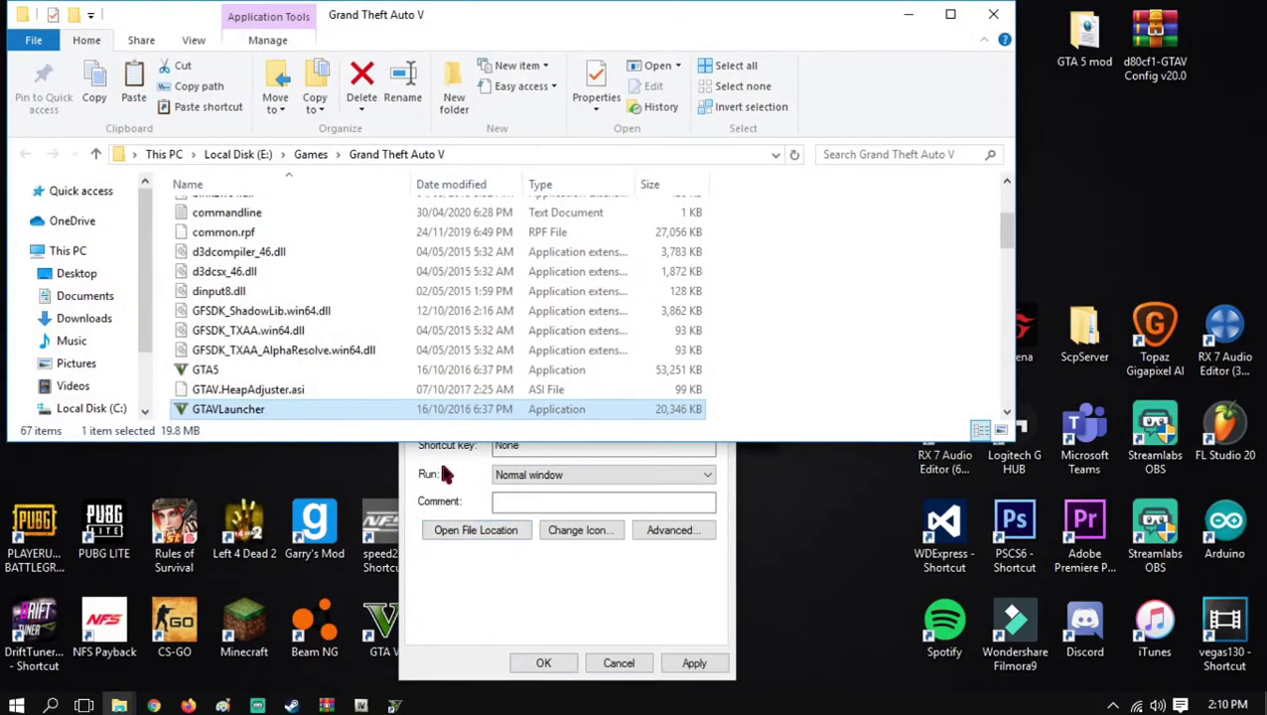
Browse the local files of PLAYERUNKNOWN'S BATTLEGROUNDS from its properties in Steam, and return to the desktop
left_click(553, 593)
left_click(718, 200)
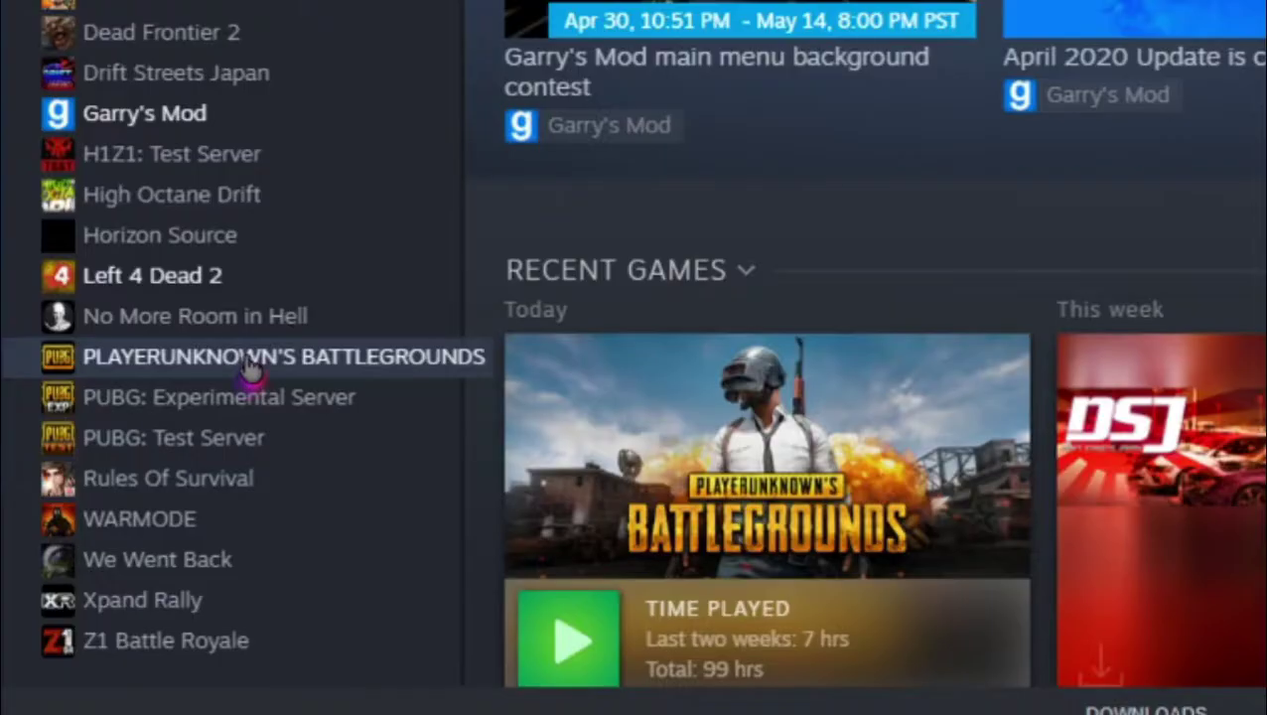
right_click(137, 457)
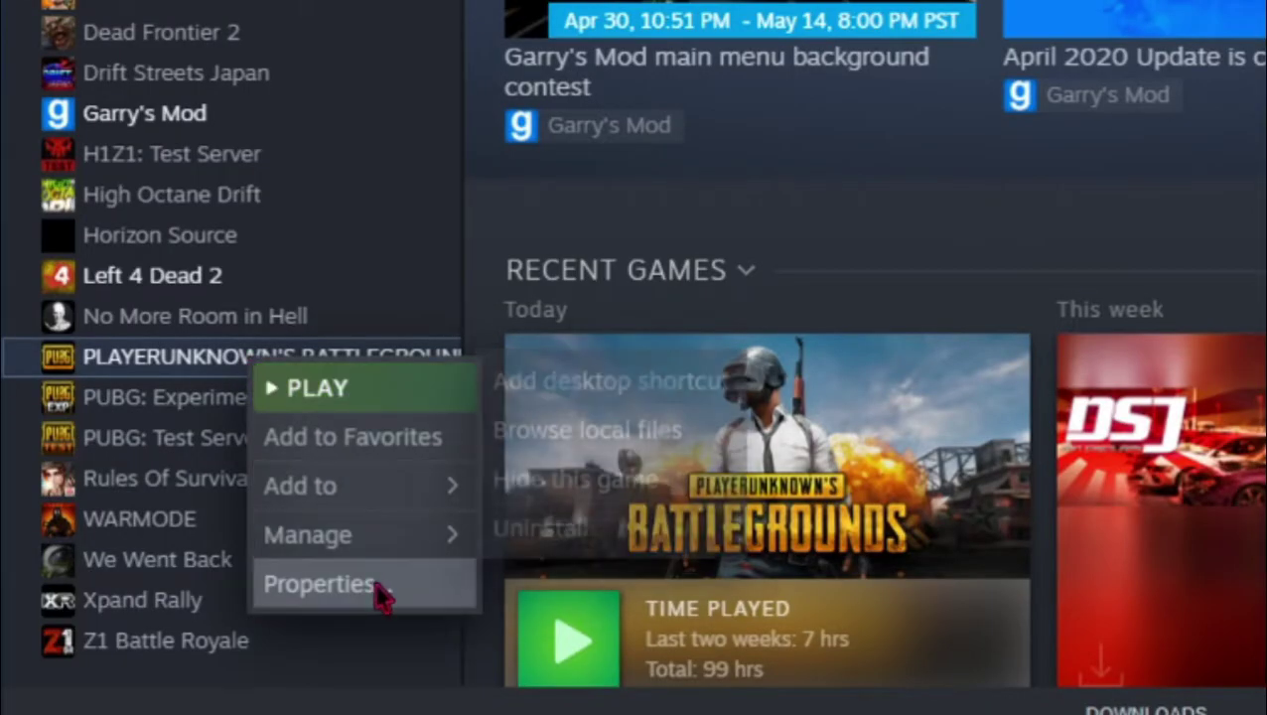
left_click(209, 579)
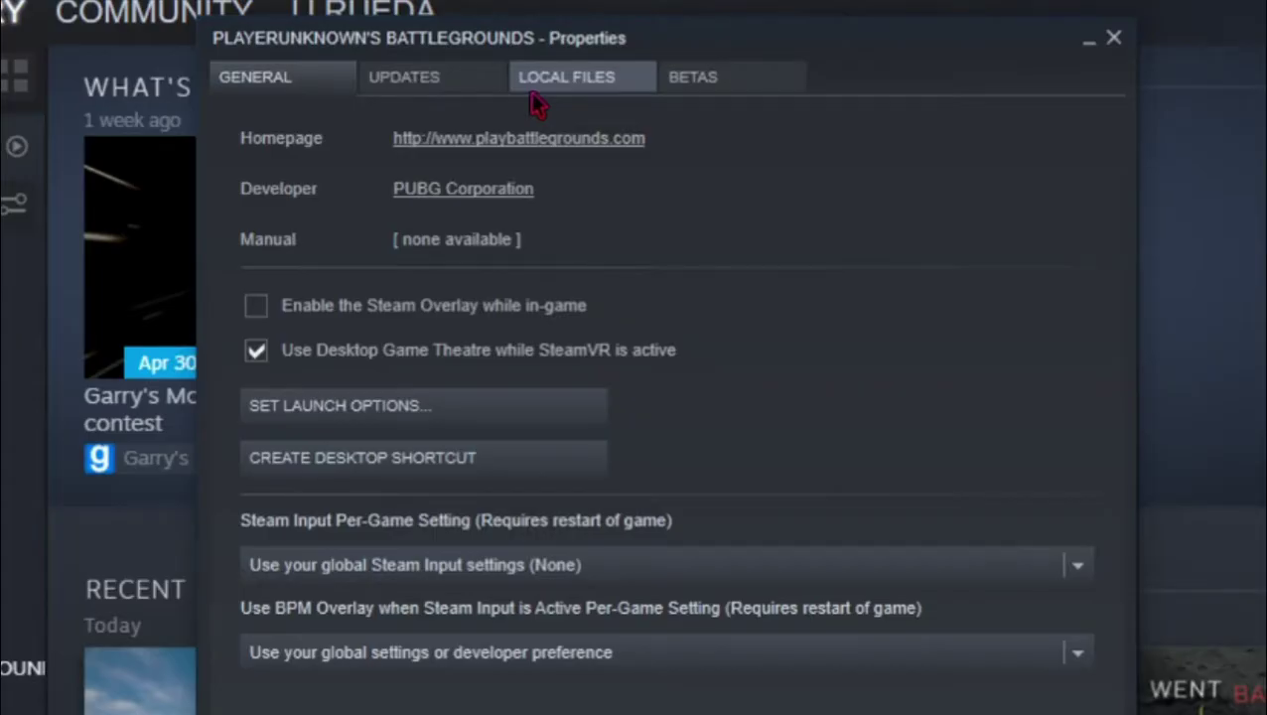
left_click(562, 91)
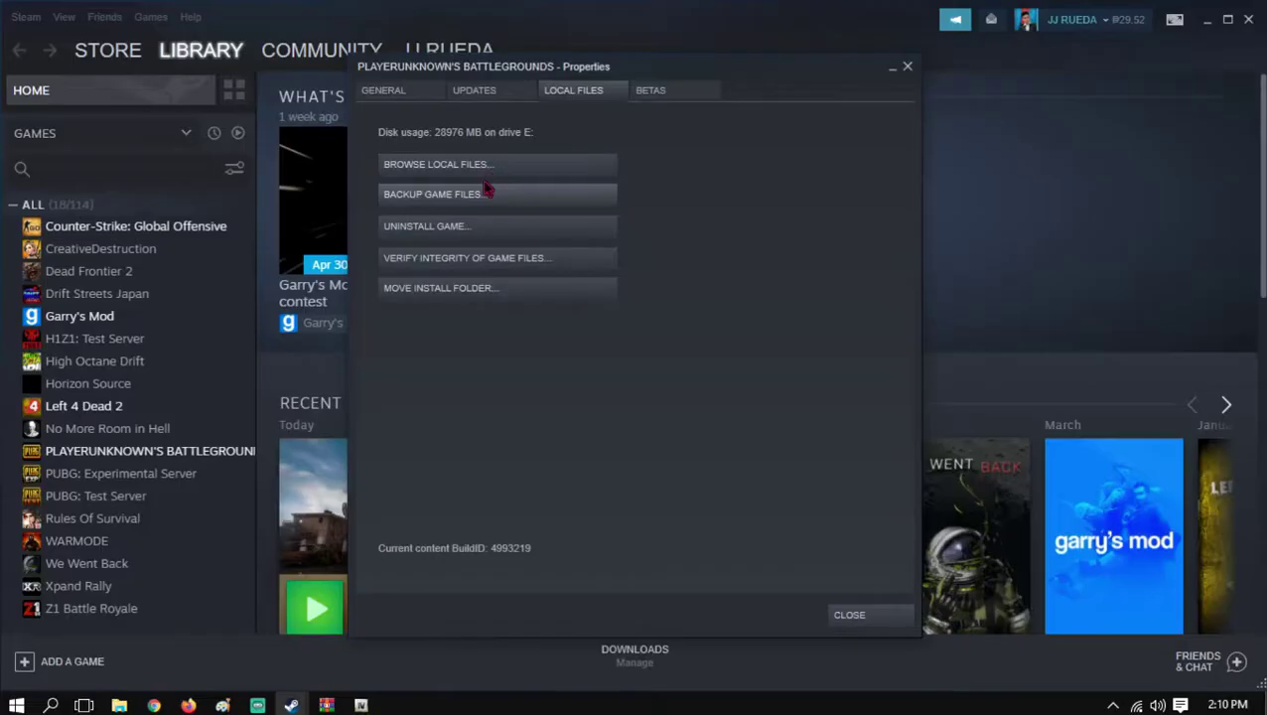
left_click(407, 199)
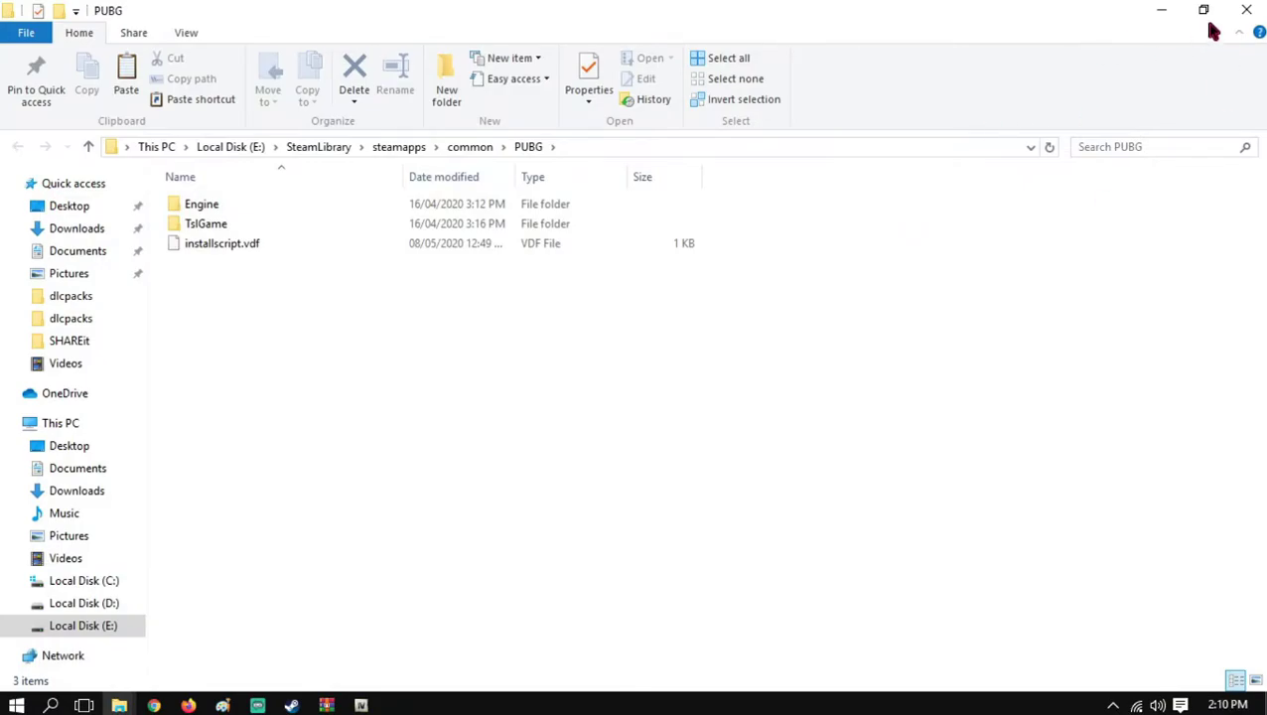
left_click(1248, 12)
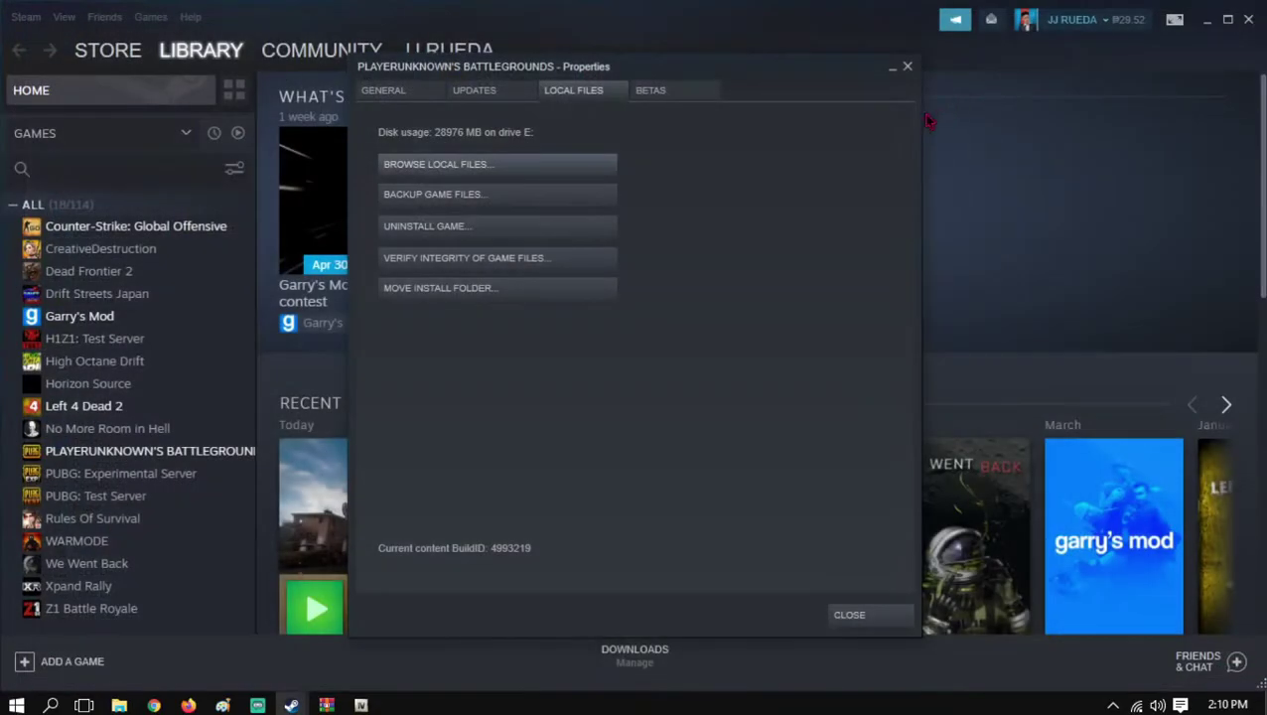
left_click(906, 68)
key("super+d")
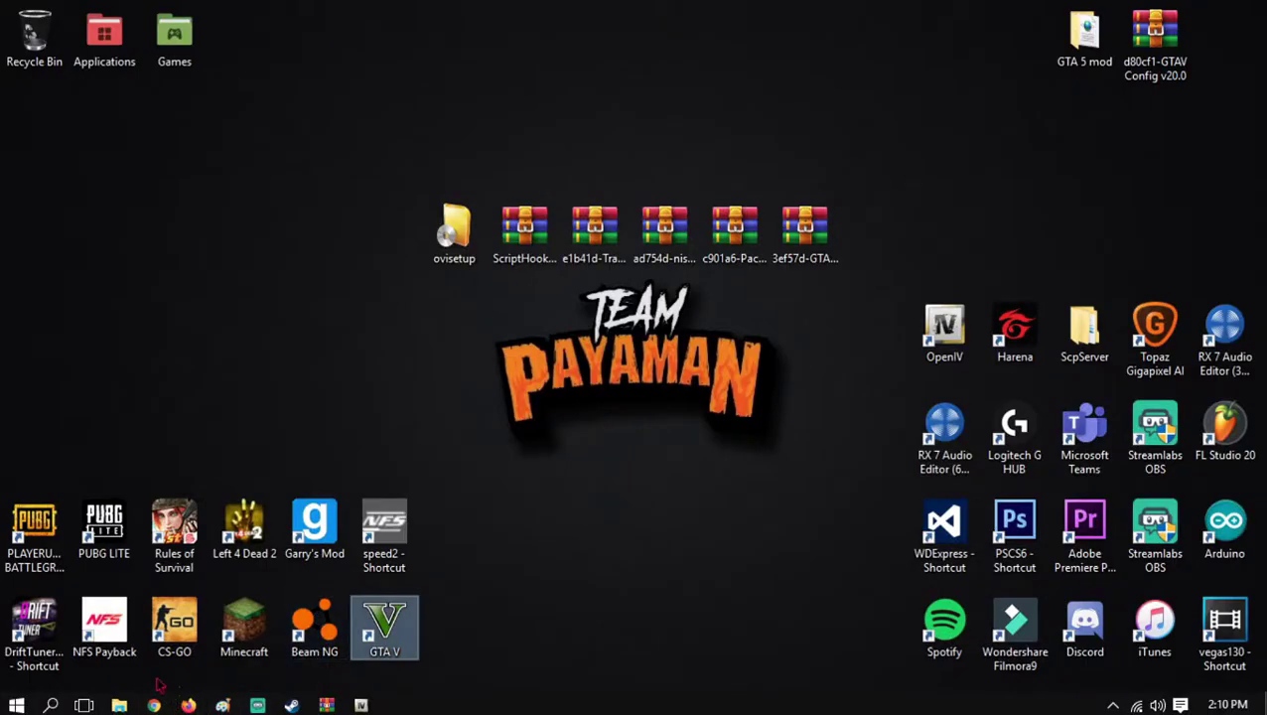
Open the bin folder inside the ScriptHookV_1.0.1868.1 archive on the desktop
left_click(534, 226)
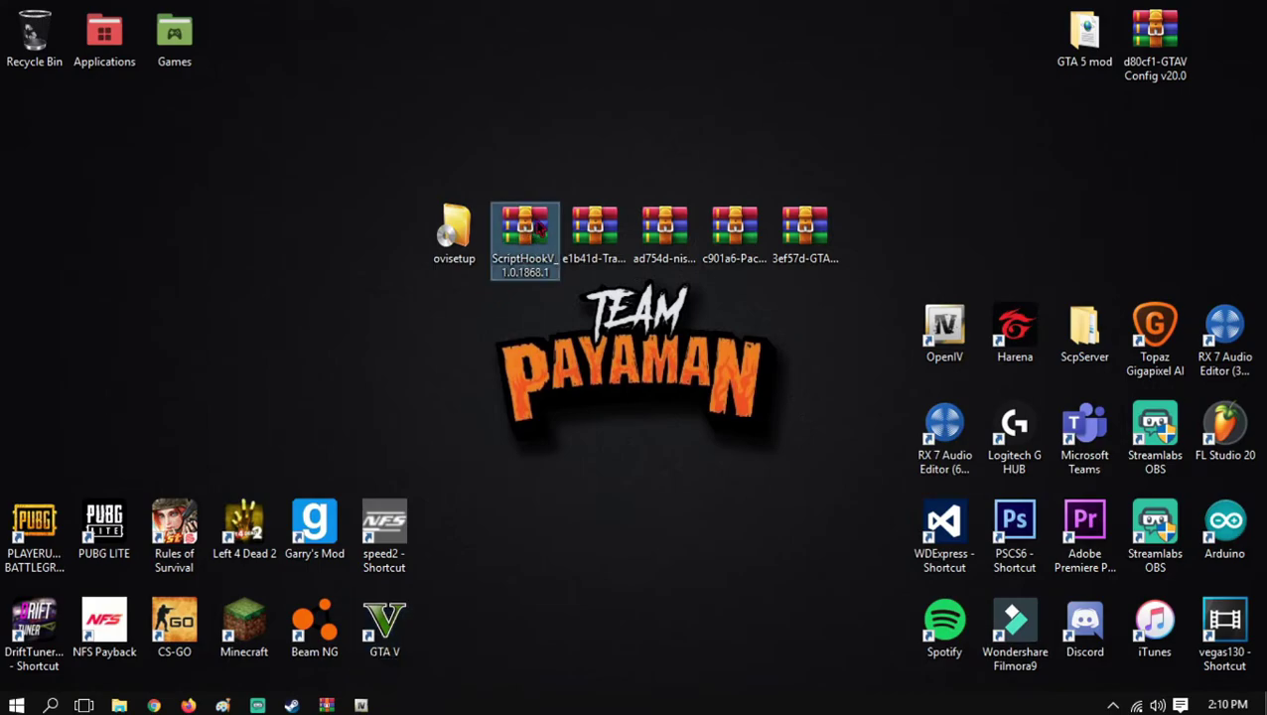
double_click(539, 227)
left_click(987, 47)
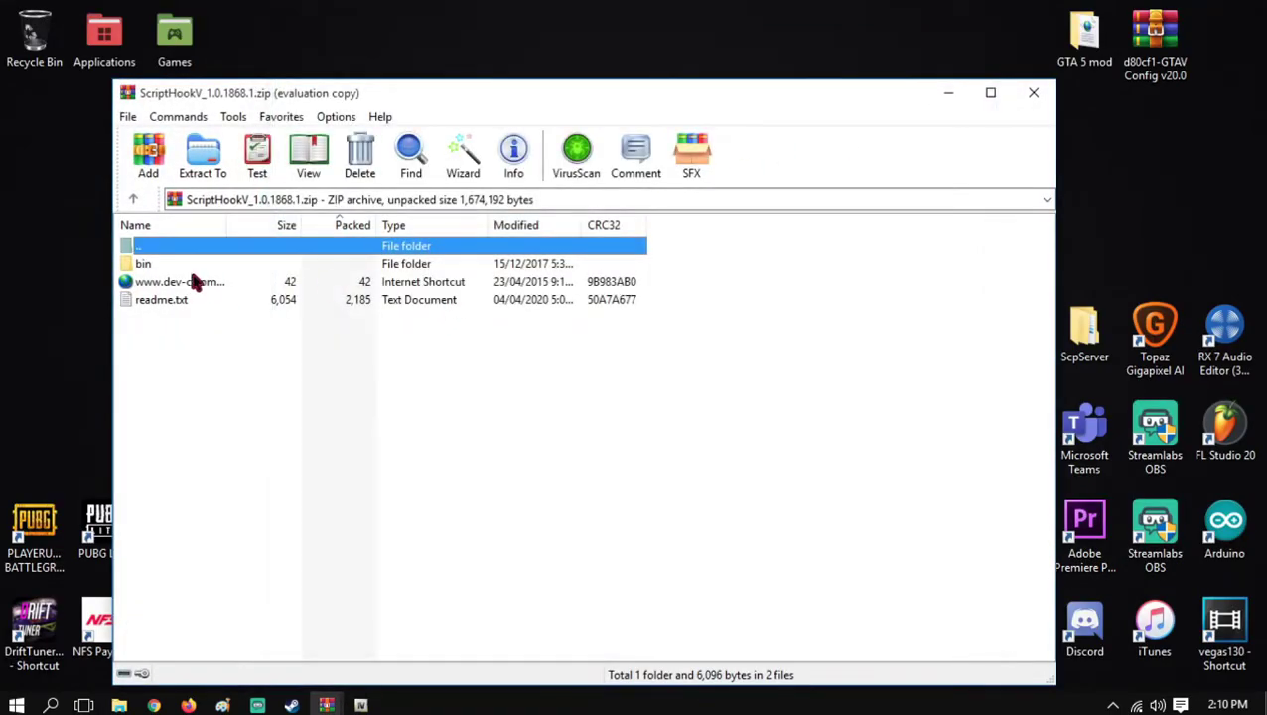
double_click(191, 272)
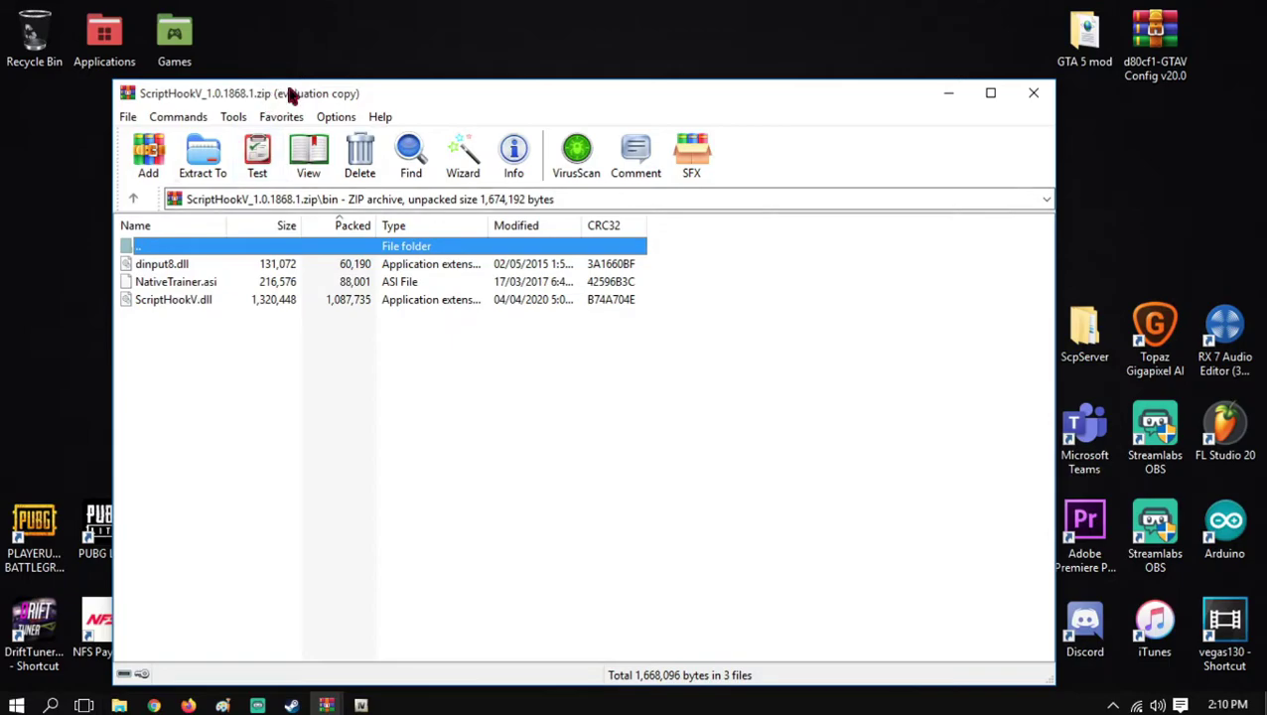
Try to extract dinput8.dll, NativeTrainer.asi and ScriptHookV.dll into the Grand Theft Auto V folder, and close the archive
left_click_drag(275, 83, 561, 85)
left_click_drag(435, 367, 458, 243)
left_click(120, 705)
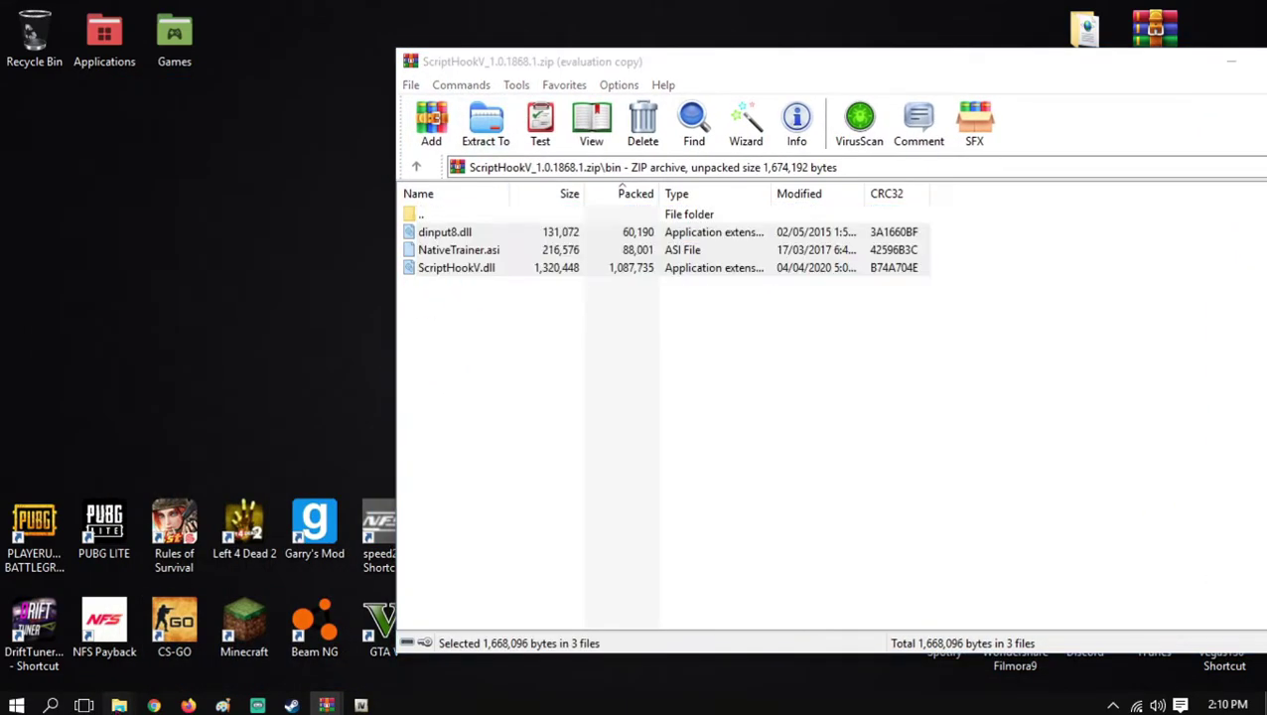
left_click(318, 650)
left_click(404, 597)
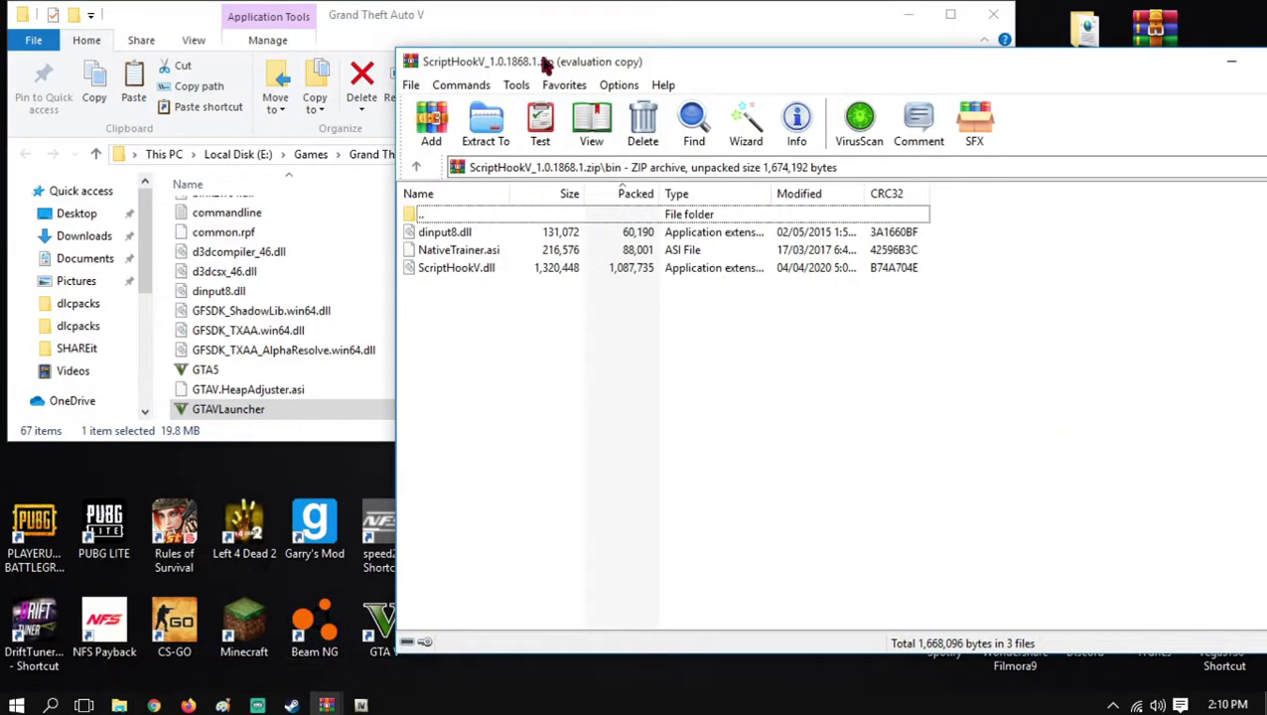
left_click_drag(543, 20, 1066, 26)
left_click_drag(890, 269, 784, 259)
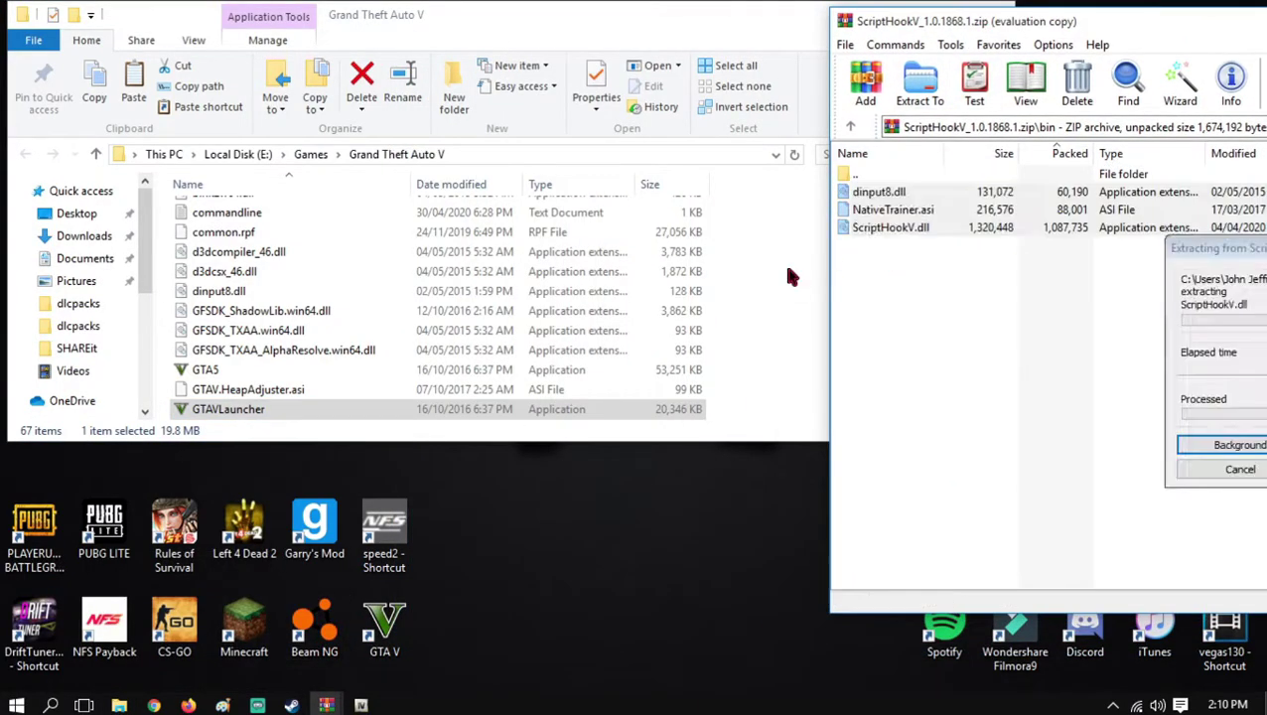
left_click(823, 103)
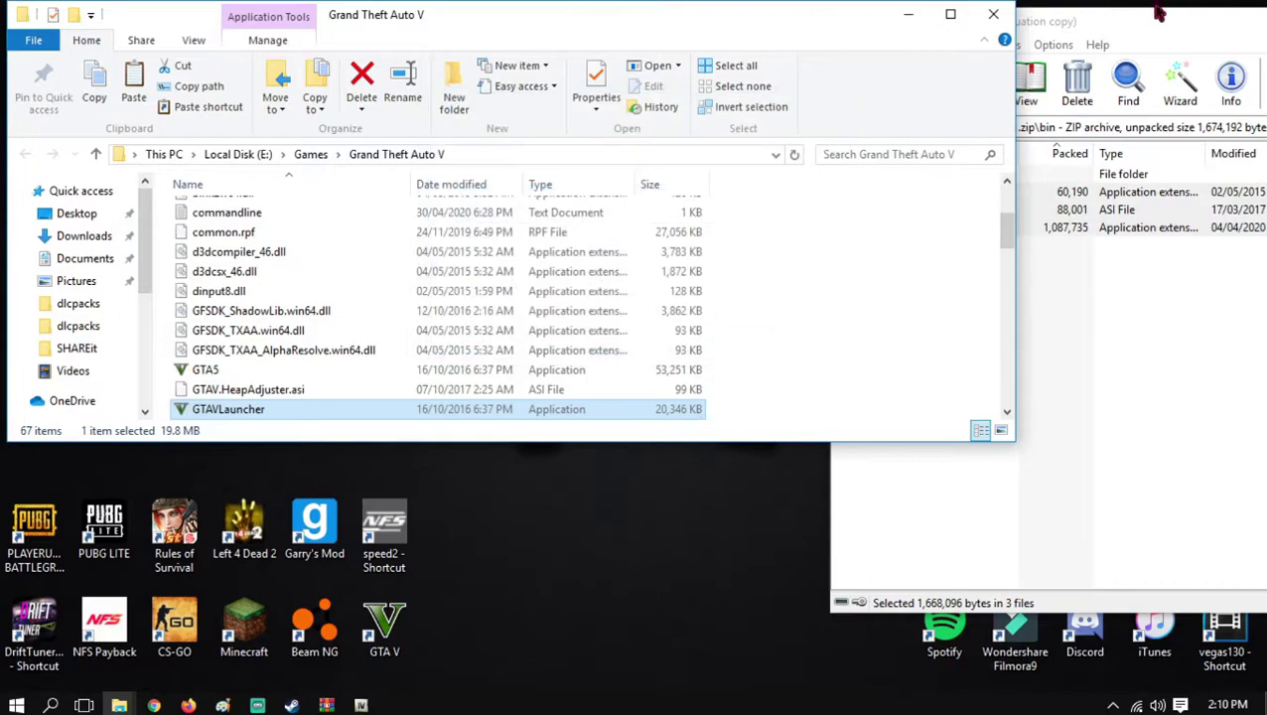
left_click_drag(1157, 24, 885, 63)
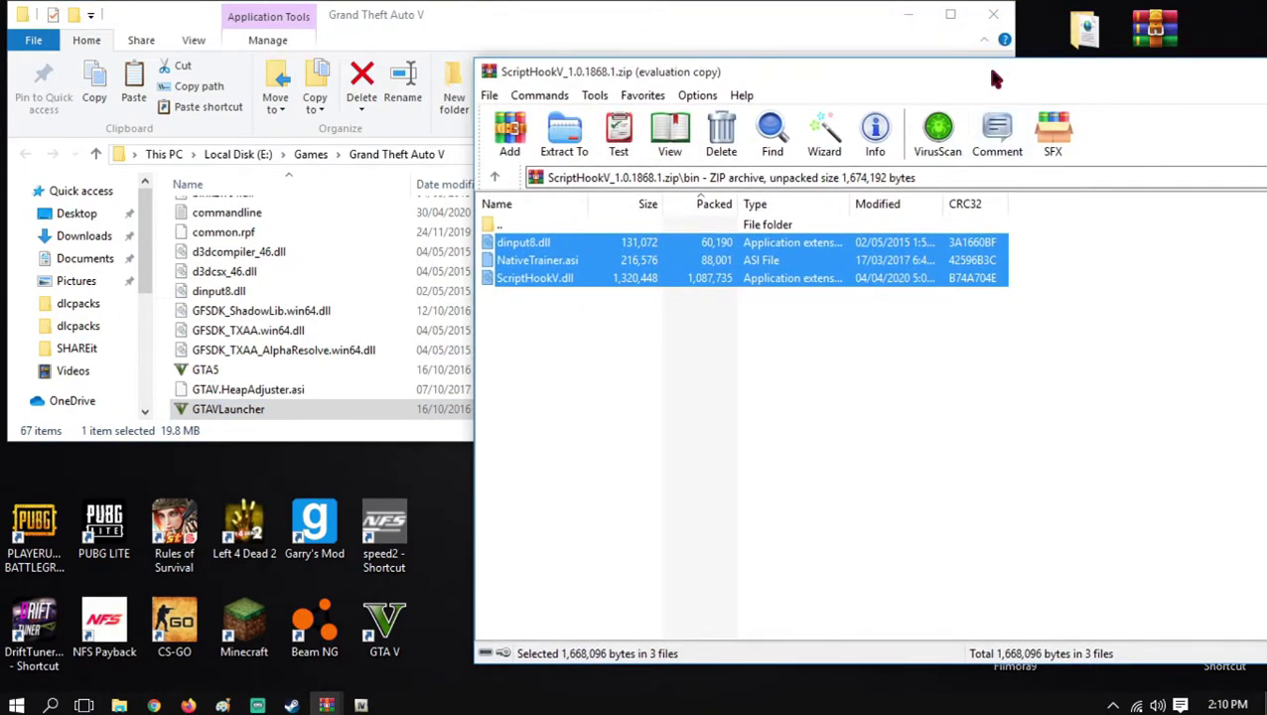
double_click(986, 62)
left_click(1122, 116)
Open the e1b41d-TrainerV archive from the desktop and place it beside the Grand Theft Auto V folder window
left_click_drag(784, 18, 823, 328)
double_click(593, 231)
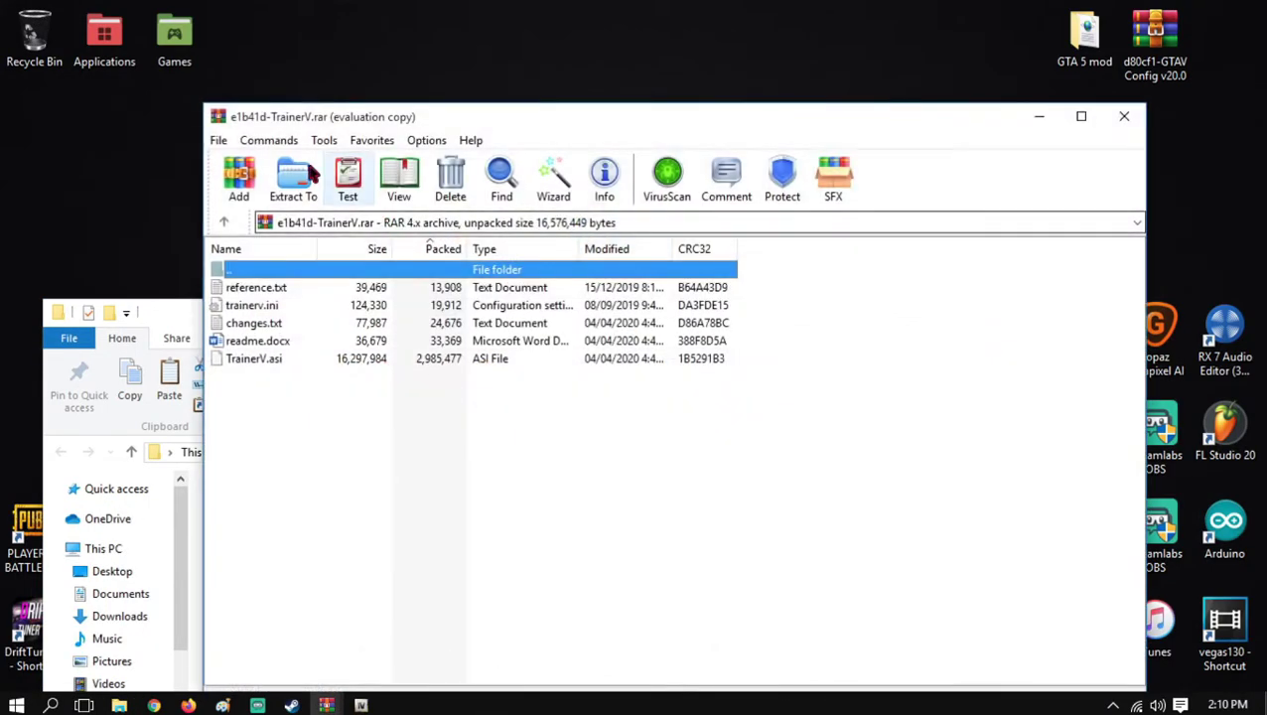
left_click_drag(333, 119, 662, 80)
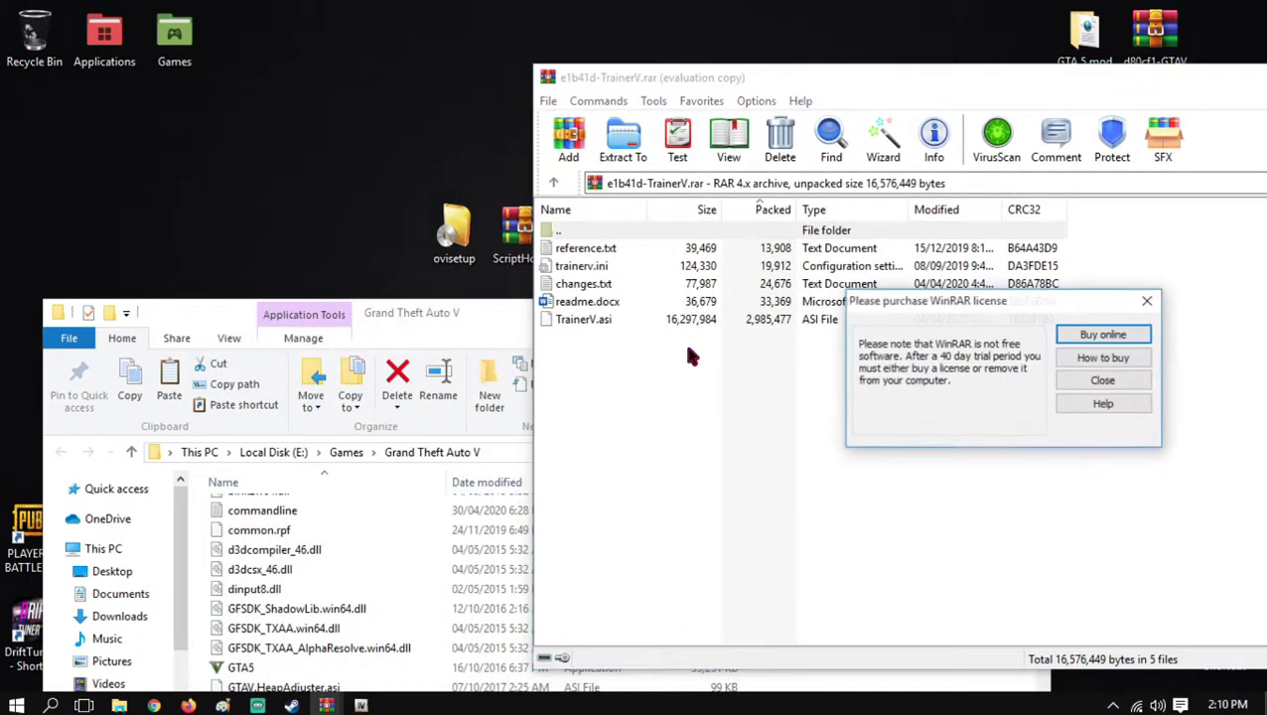
left_click(1102, 380)
Try to extract reference.txt, trainerv.ini and TrainerV.asi from the archive into the Grand Theft Auto V folder
left_click_drag(659, 378, 635, 240)
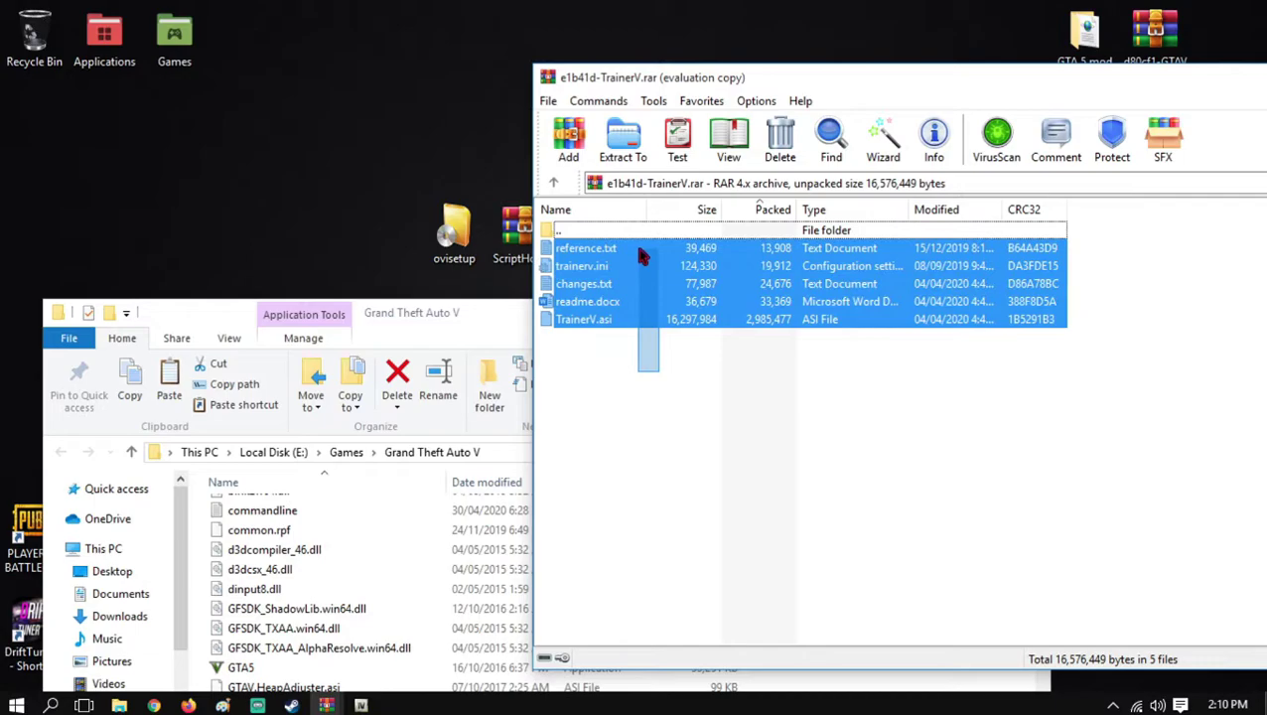
left_click(603, 301, "ctrl")
left_click(614, 286, "ctrl")
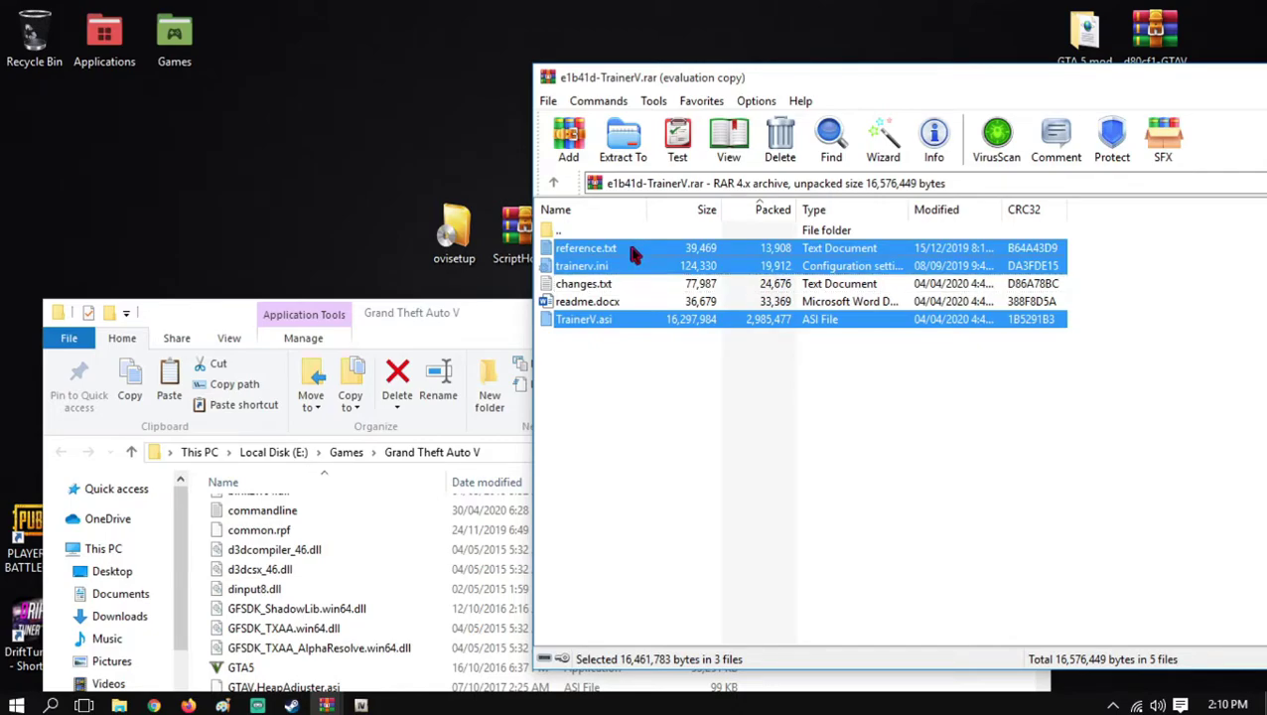
left_click_drag(476, 544, 720, 430)
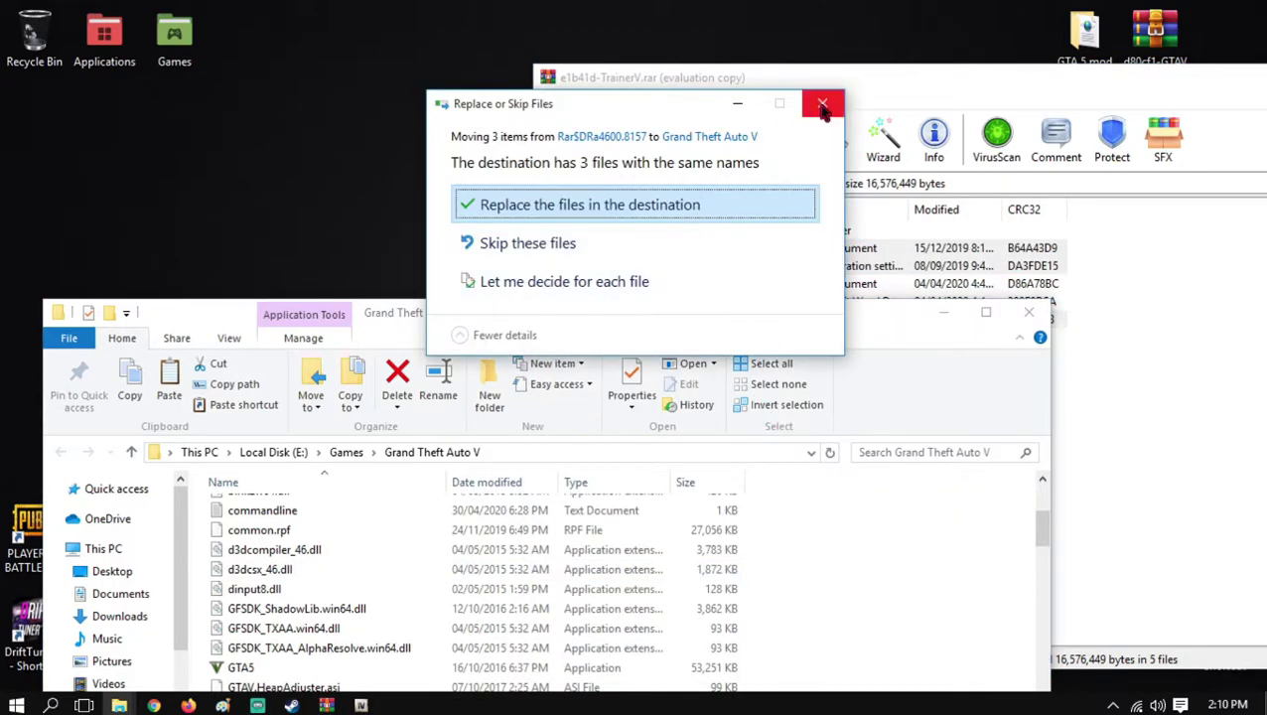
left_click(816, 104)
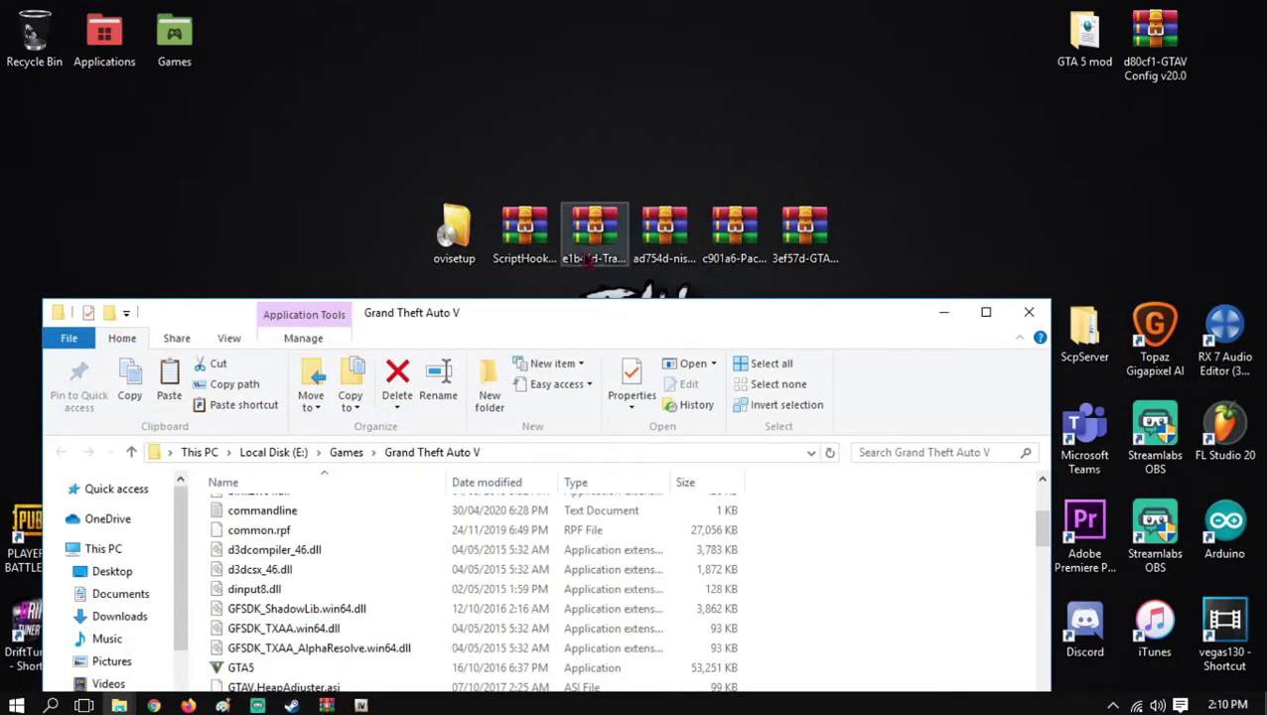
Open the dlcpacks folder under mods, update, x64 in the Grand Theft Auto V folder
left_click(677, 226)
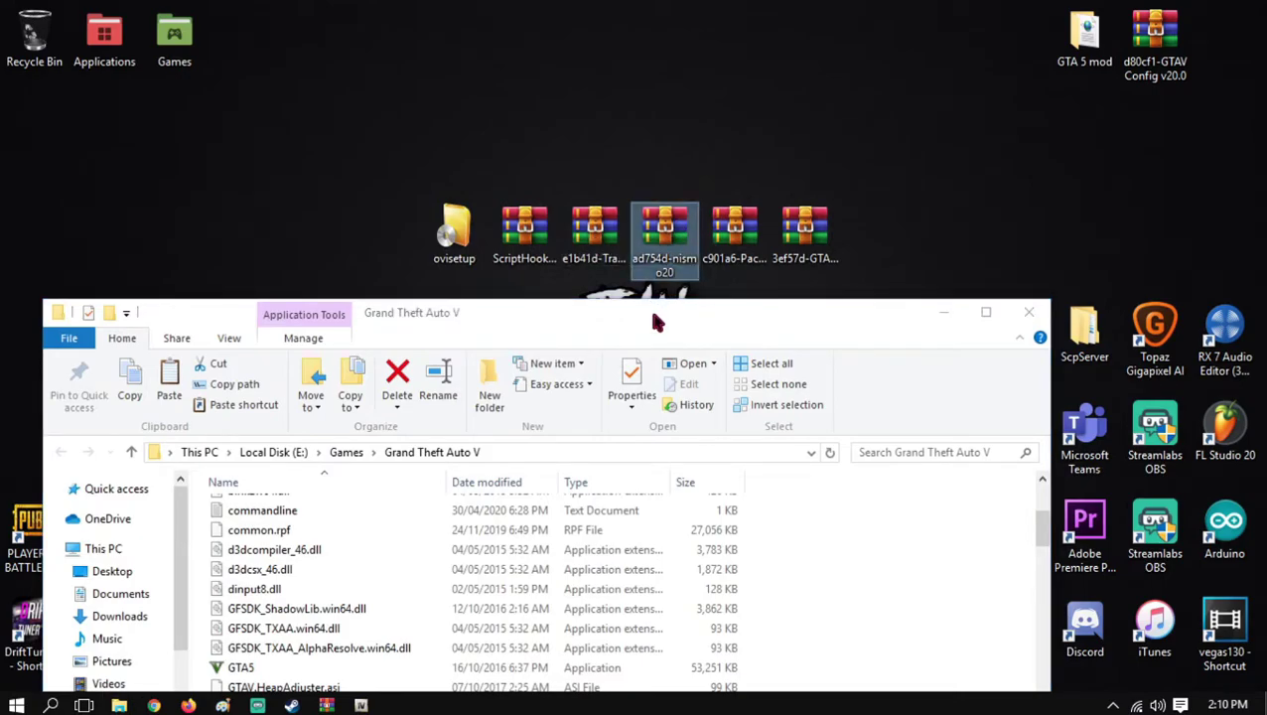
scroll(529, 501, "up", 3)
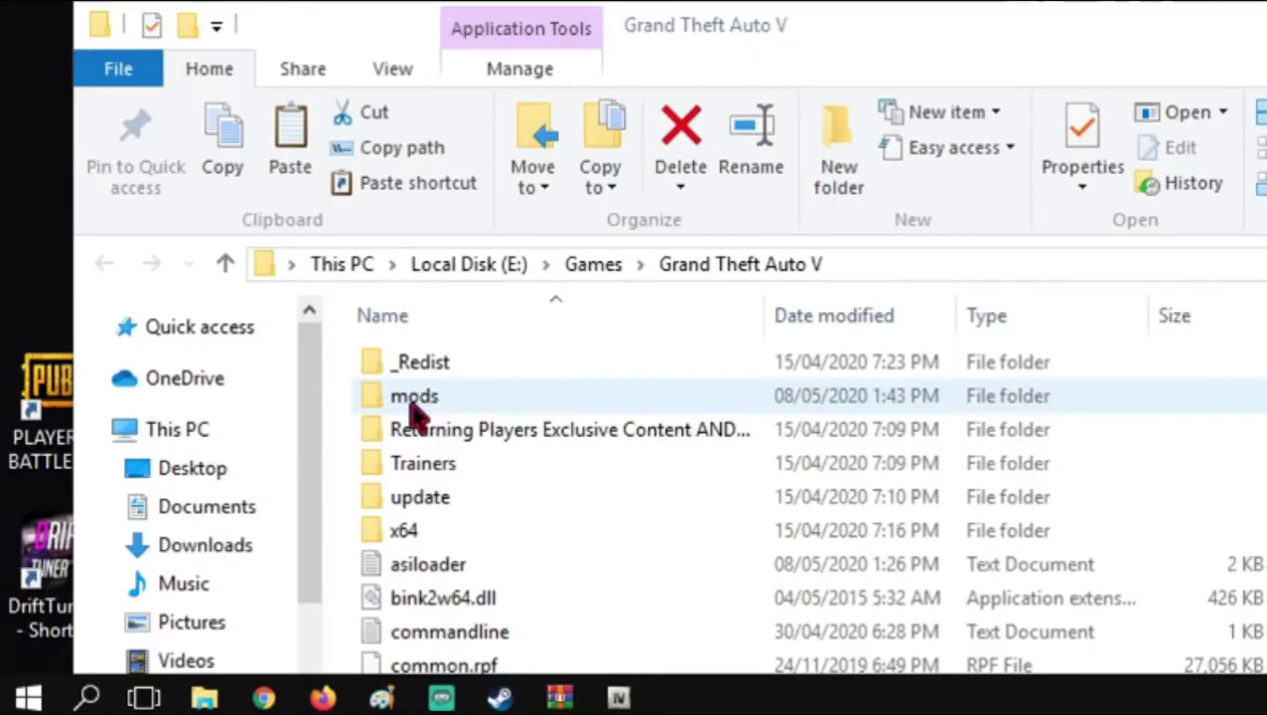
double_click(413, 407)
double_click(266, 508)
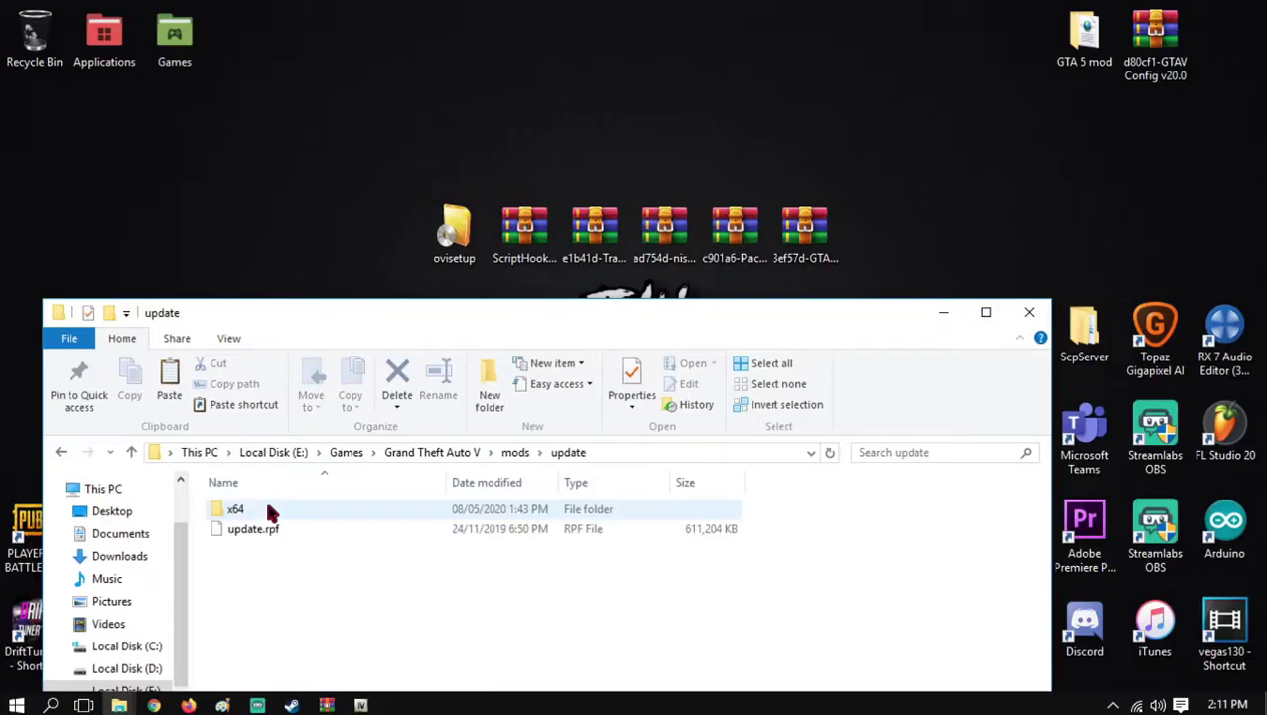
double_click(269, 511)
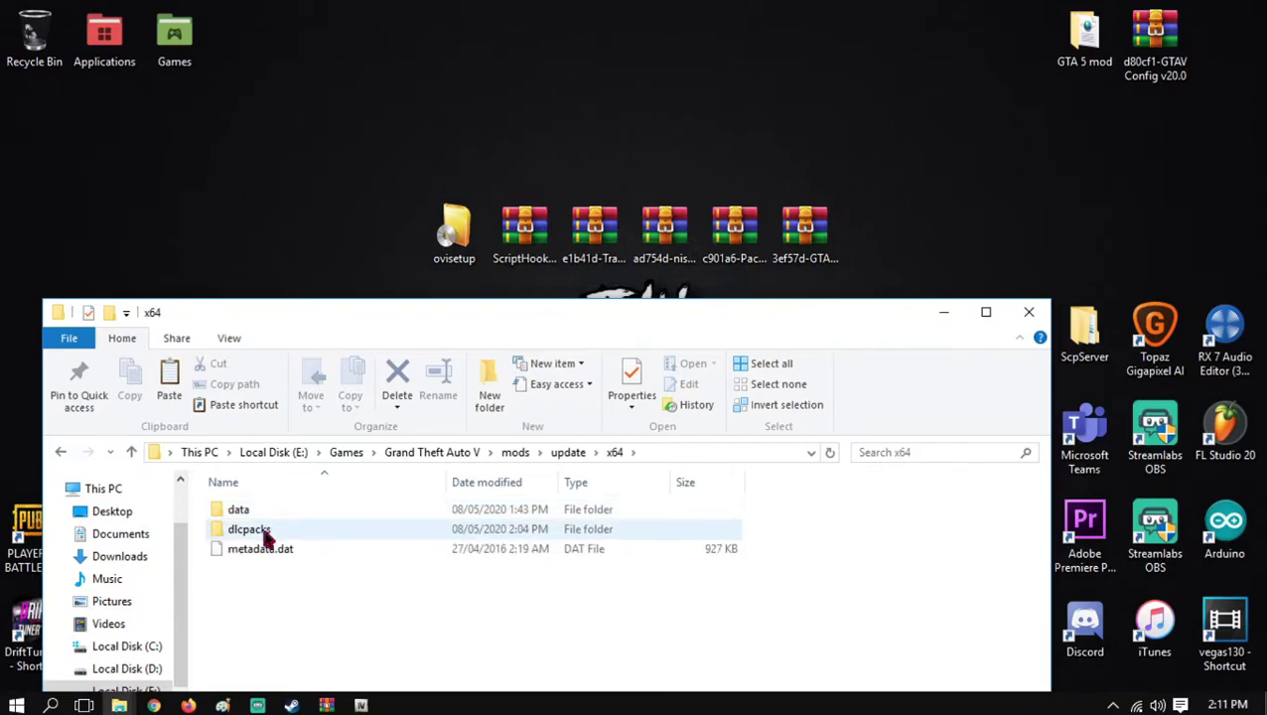
double_click(266, 535)
Open the ad754d-nismo20 archive from the desktop and place it beside the dlcpacks folder window
double_click(646, 241)
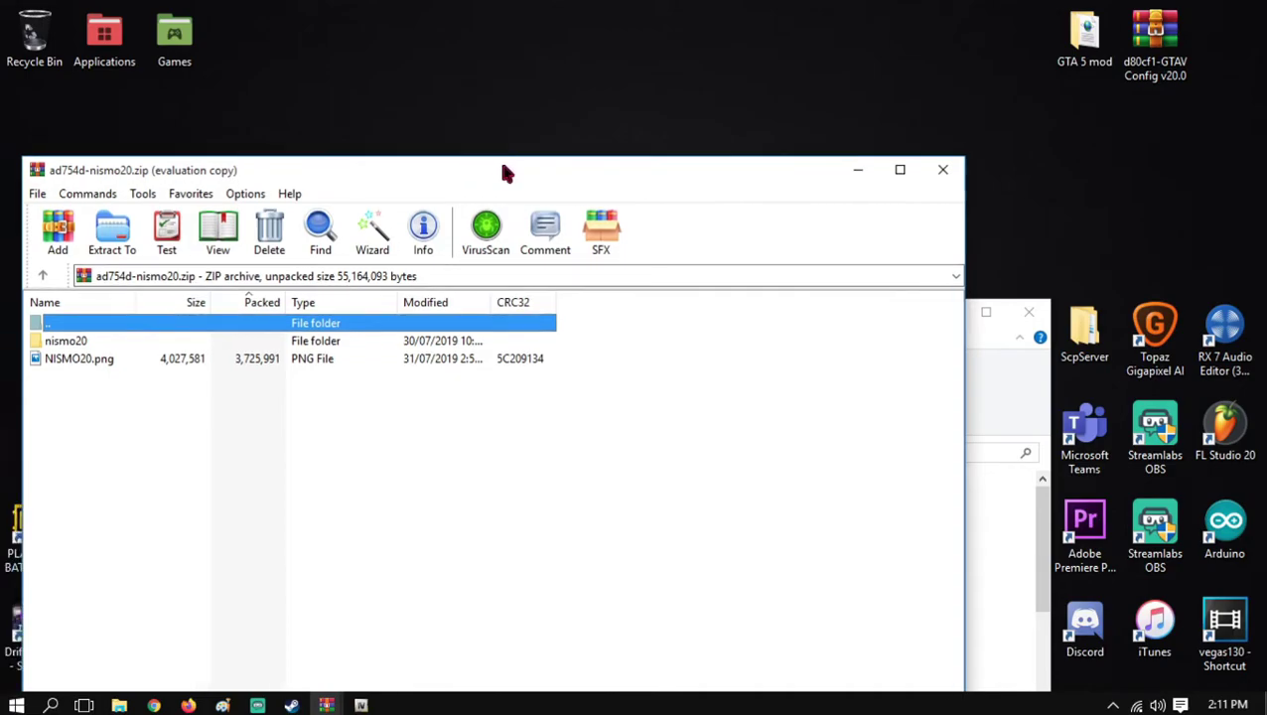
left_click_drag(483, 174, 1101, 83)
left_click(1197, 387)
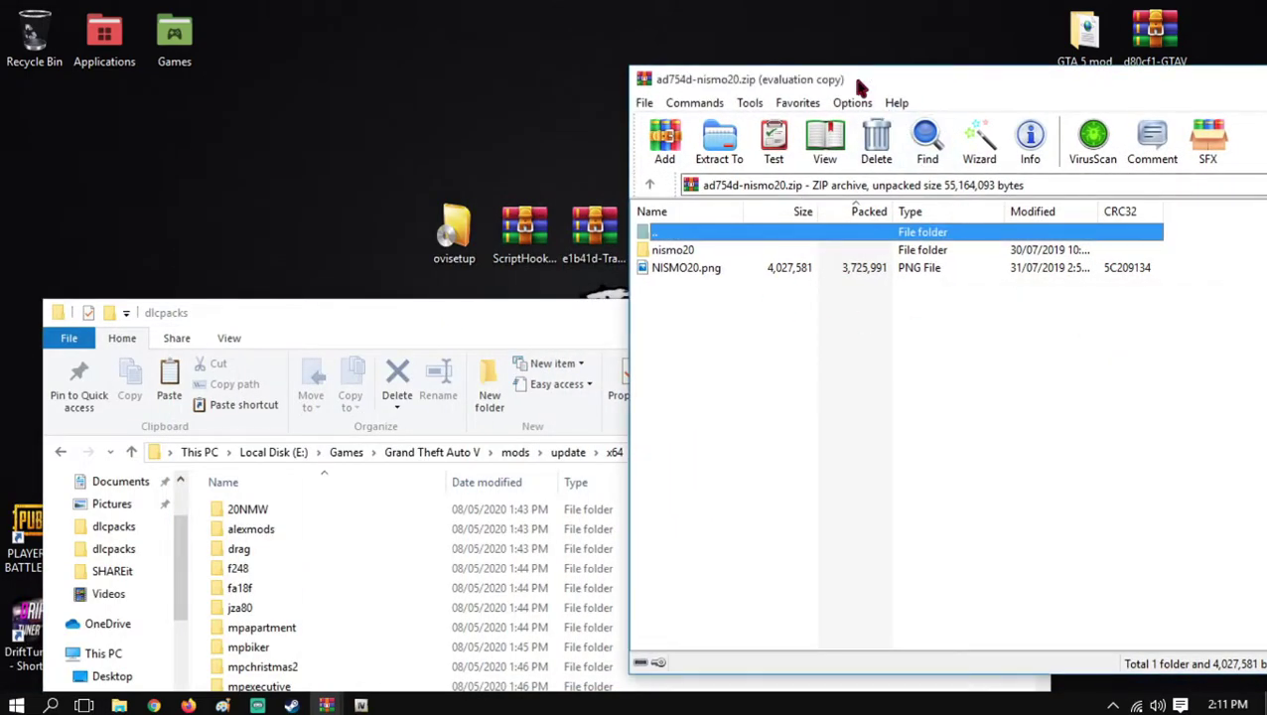
left_click_drag(860, 89, 1009, 80)
Extract the nismo20 folder from the archive into dlcpacks, replacing the existing files, and close the archive
left_click(823, 244)
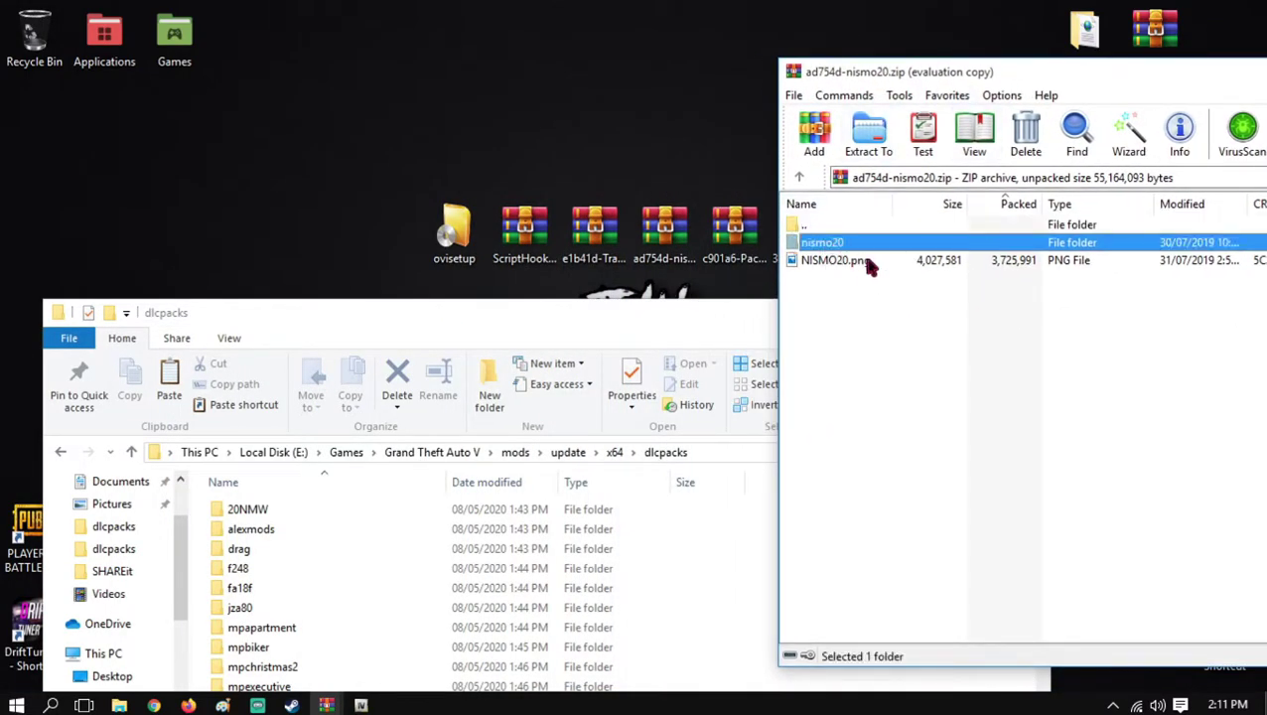
left_click_drag(743, 452, 733, 511)
scroll(733, 511, "down", 3)
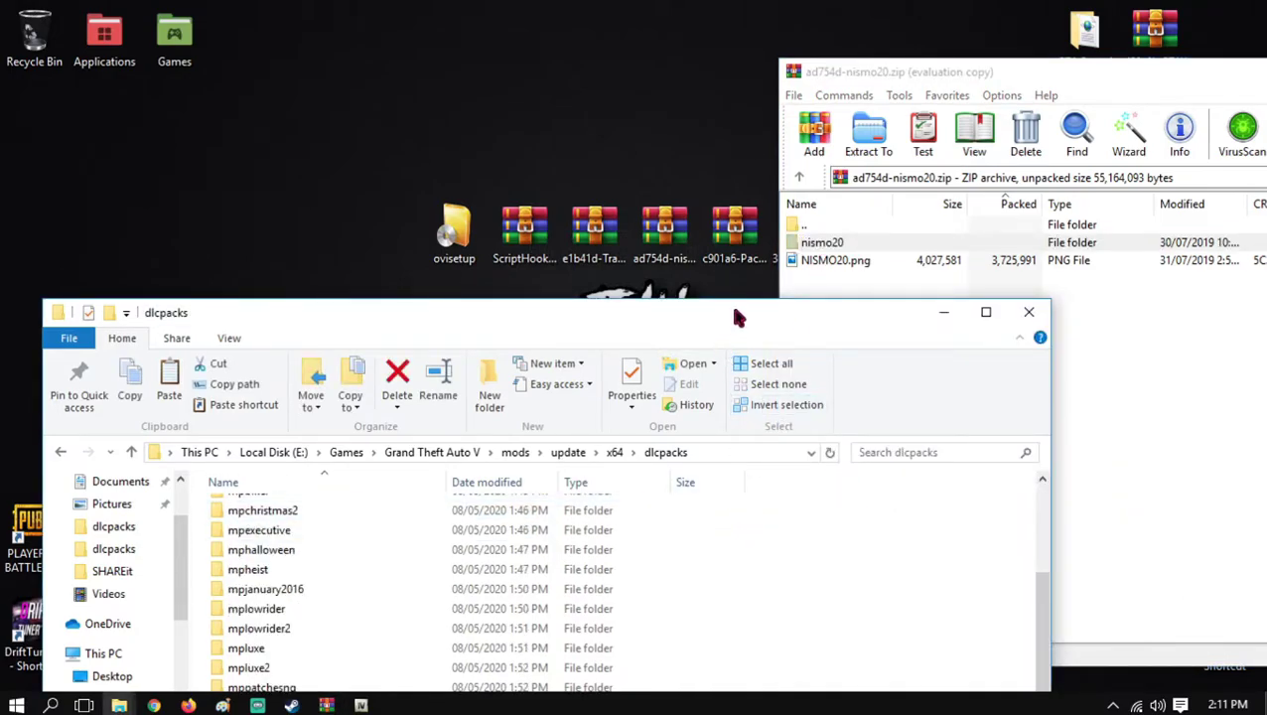
left_click(824, 244)
left_click_drag(807, 561, 758, 574)
left_click(618, 204)
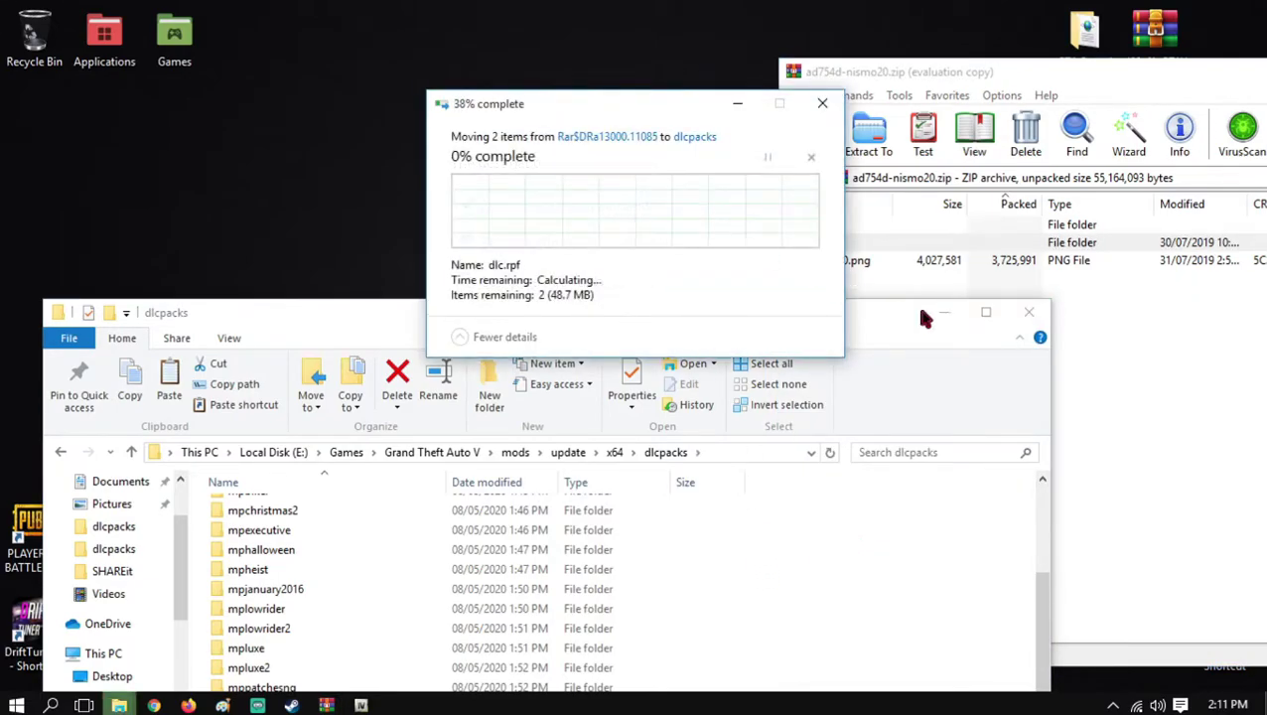
left_click(1166, 435)
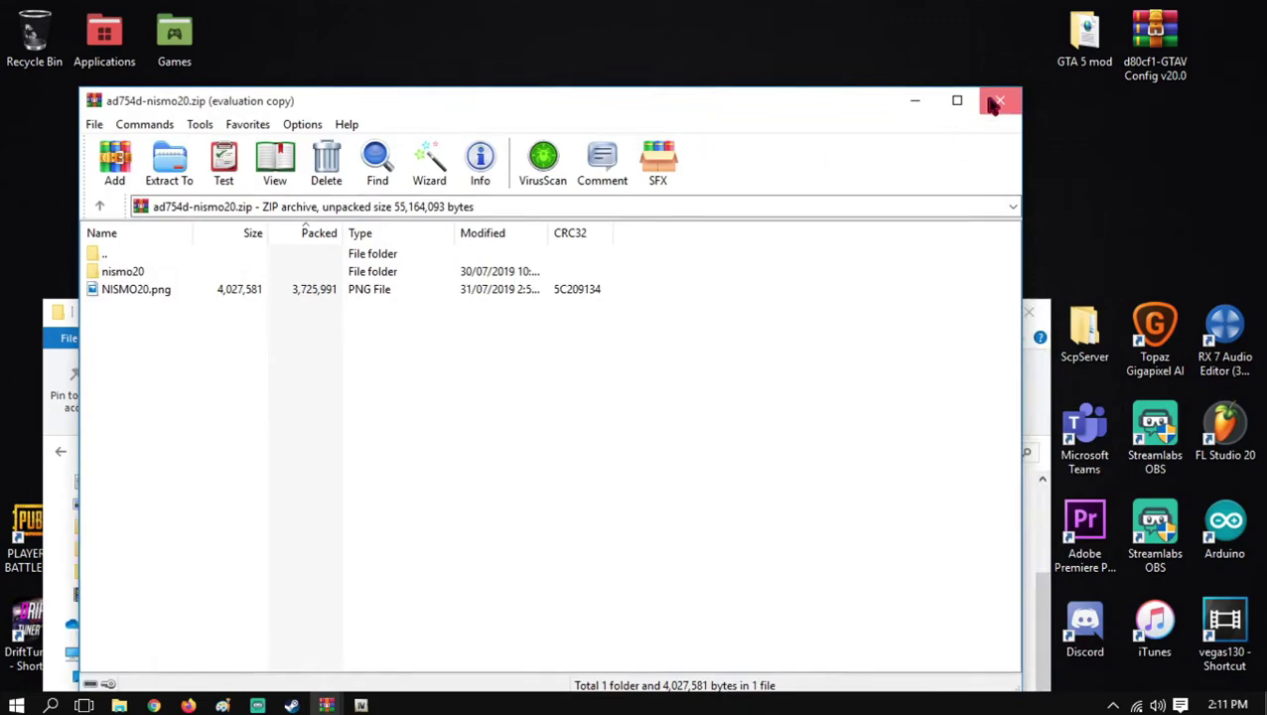
left_click(997, 101)
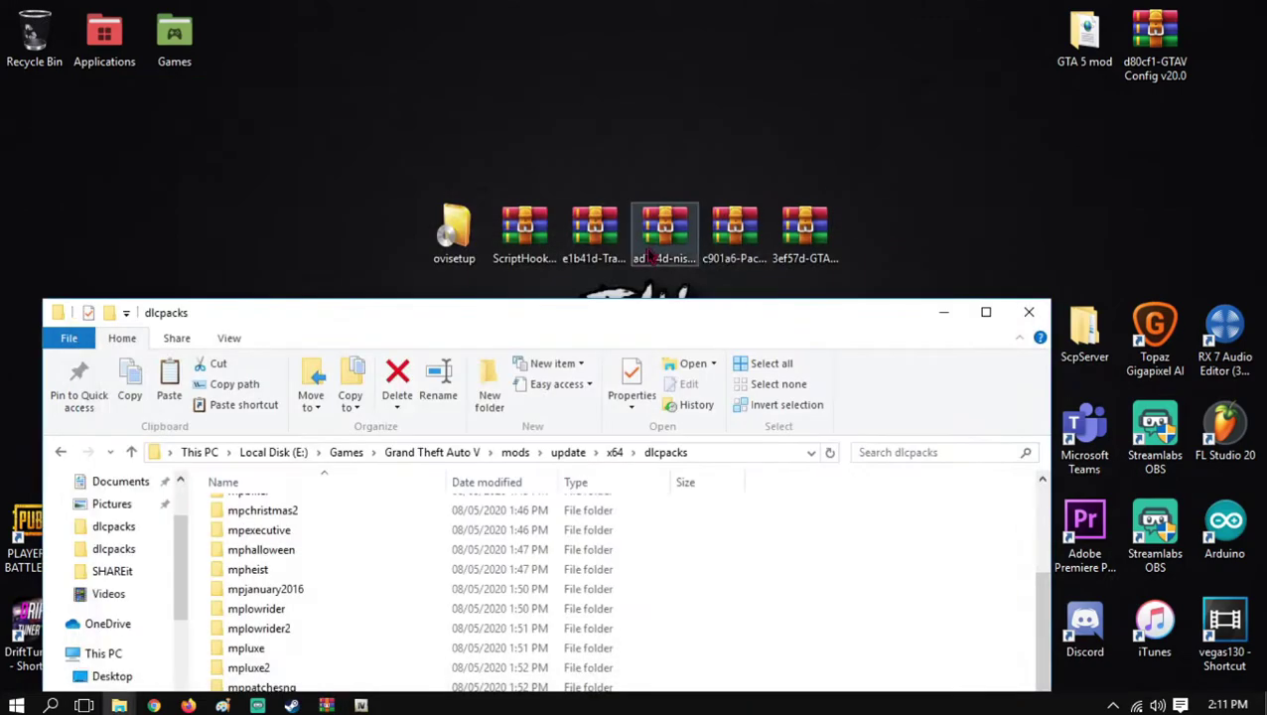
Return to the Grand Theft Auto V folder and place its window below the mod archives on the desktop
left_click(736, 238)
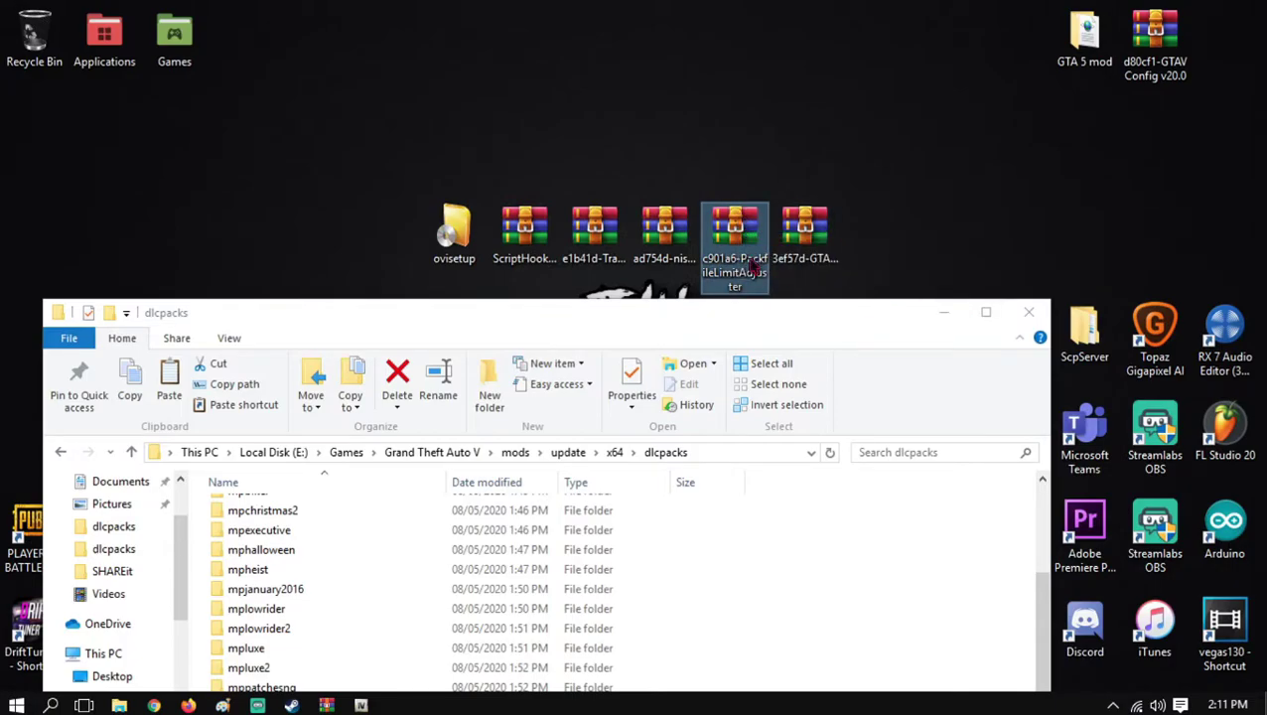
left_click_drag(709, 321, 859, 207)
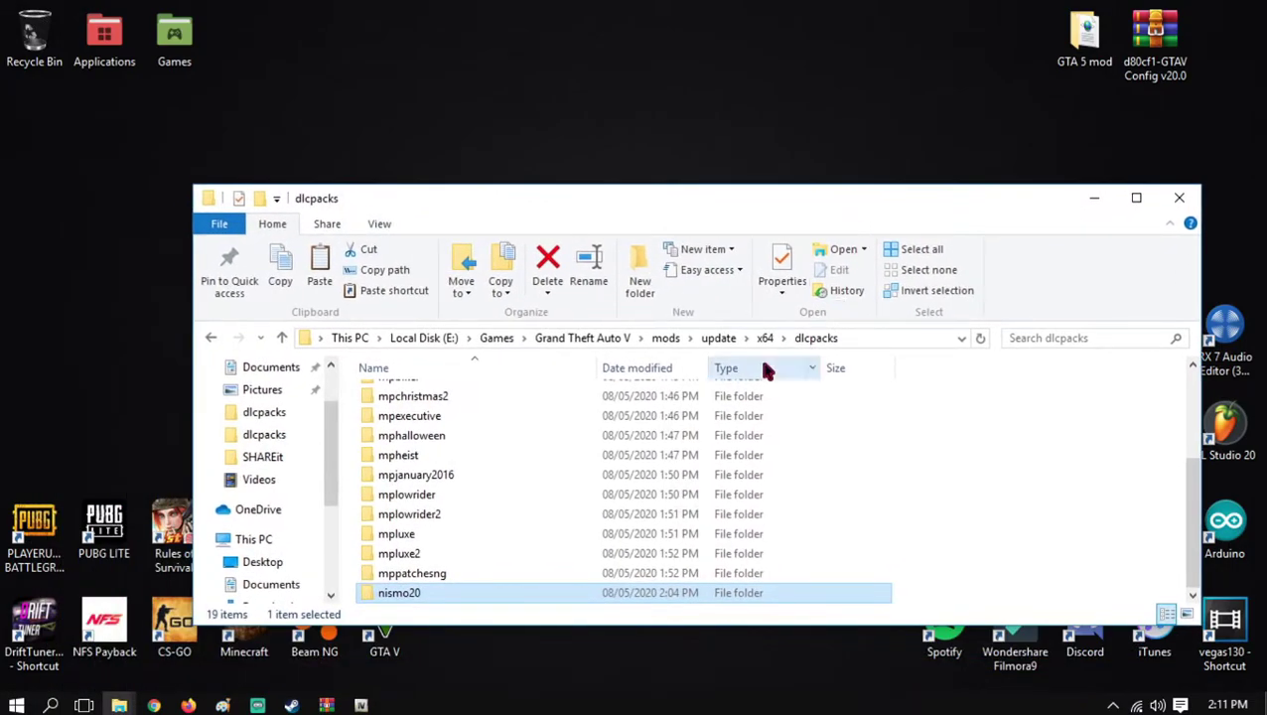
left_click(586, 339)
left_click_drag(671, 218, 714, 283)
left_click(744, 234)
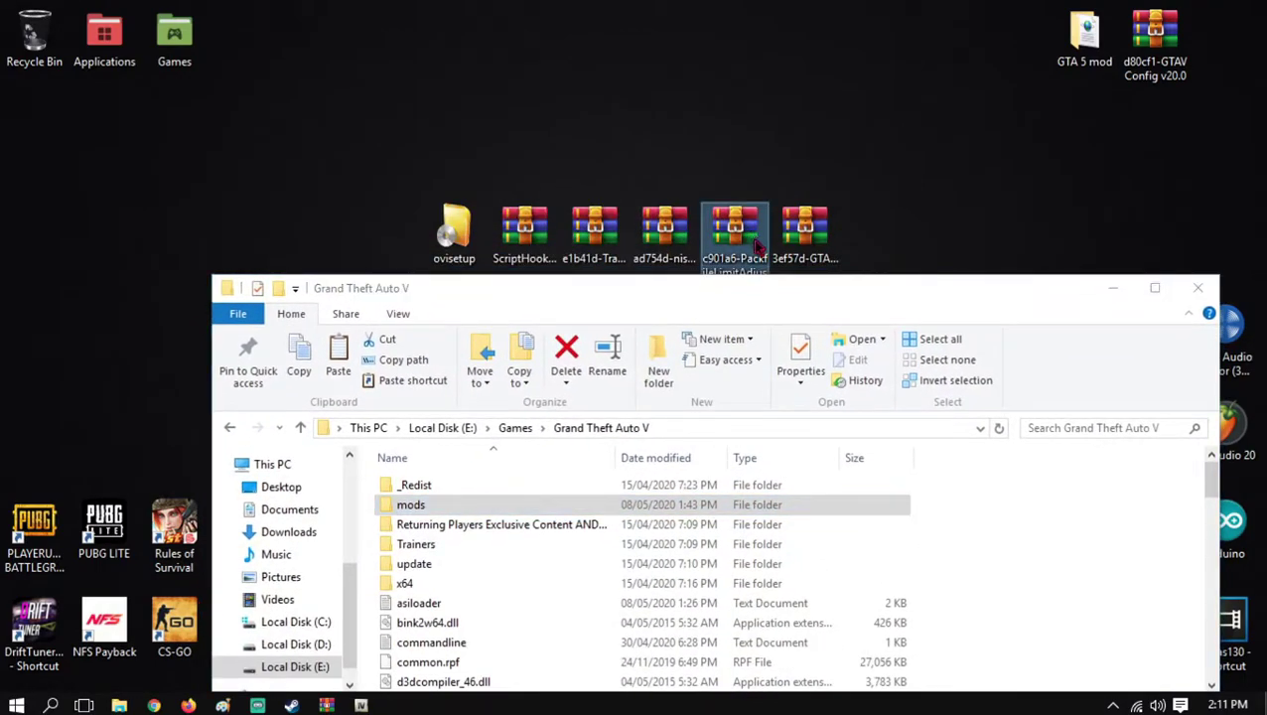
left_click(806, 243)
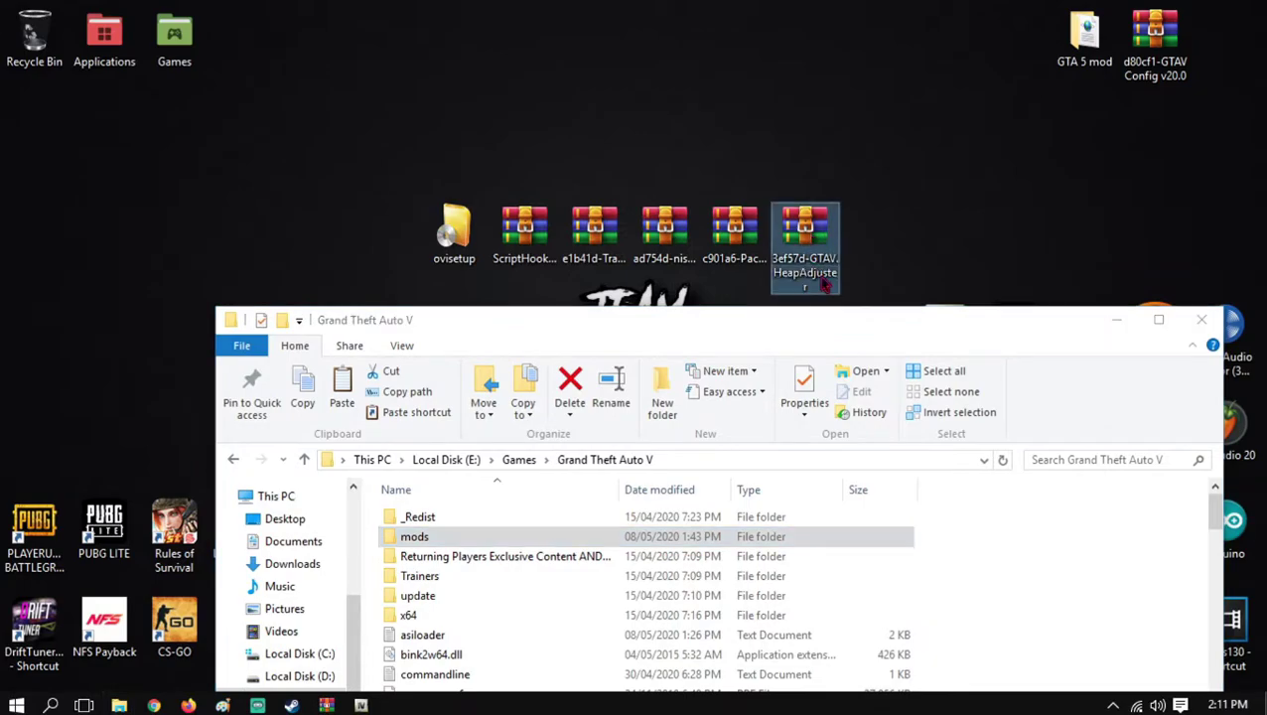
mouse_move(730, 322)
left_mouse_down()
mouse_move(729, 277)
mouse_move(729, 312)
left_mouse_up()
Try to extract all three files from the c901a6-PackfileLimitAdjuster archive into the Grand Theft Auto V folder, and close the archive
double_click(734, 233)
left_click_drag(237, 333, 211, 281)
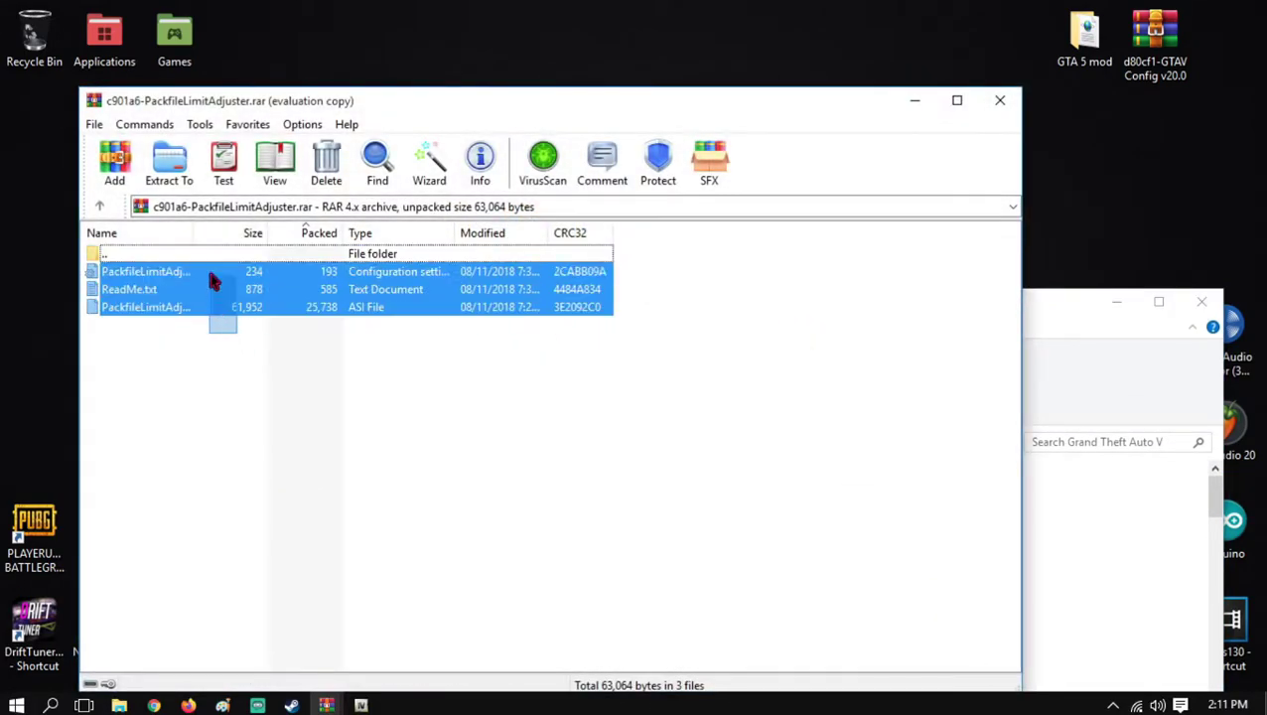
left_click(625, 403)
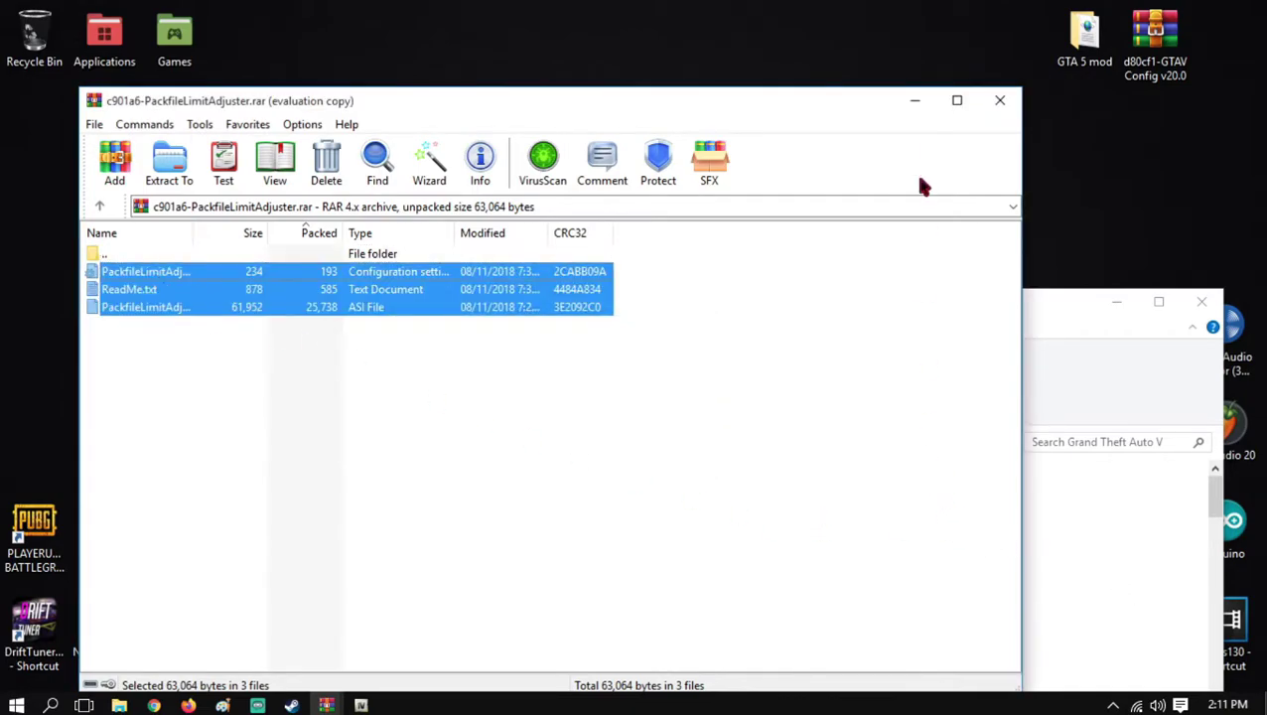
left_click(1000, 107)
Try to extract GTAV.HeapAdjuster.asi from the 3ef57d-GTAV.HeapAdjuster archive into the Grand Theft Auto V folder, and close the archive
double_click(809, 223)
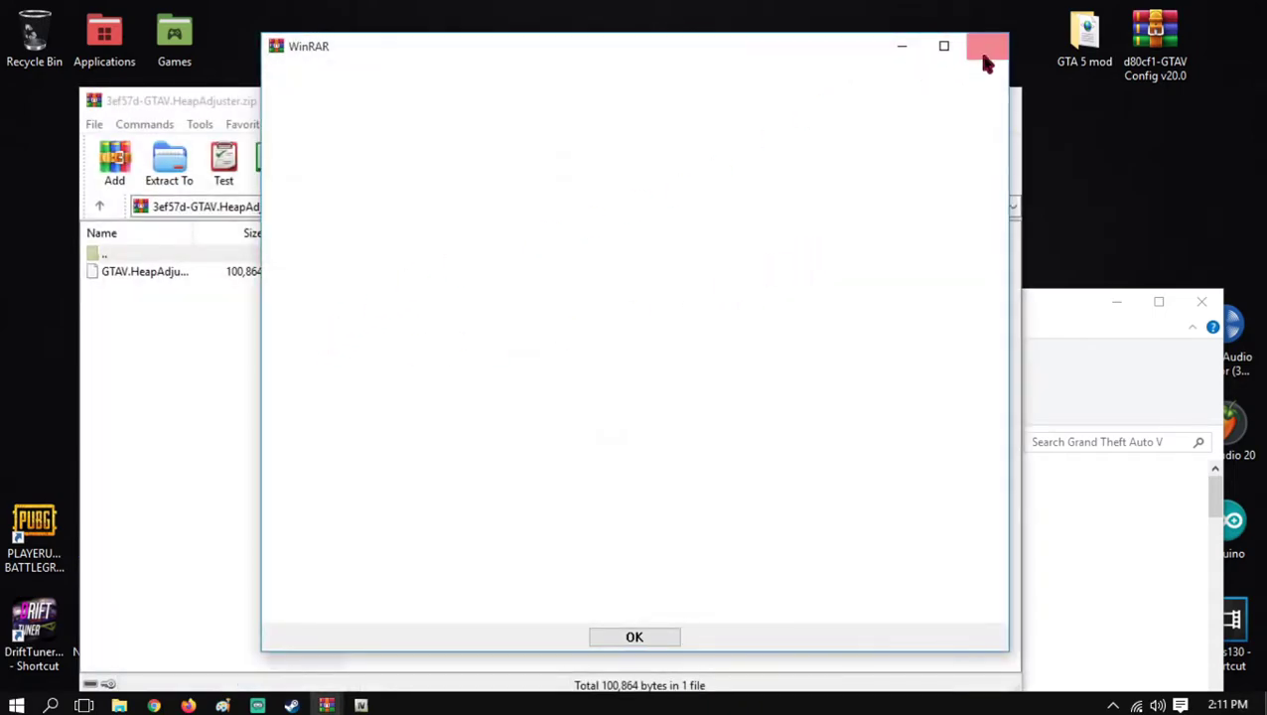
left_click(986, 62)
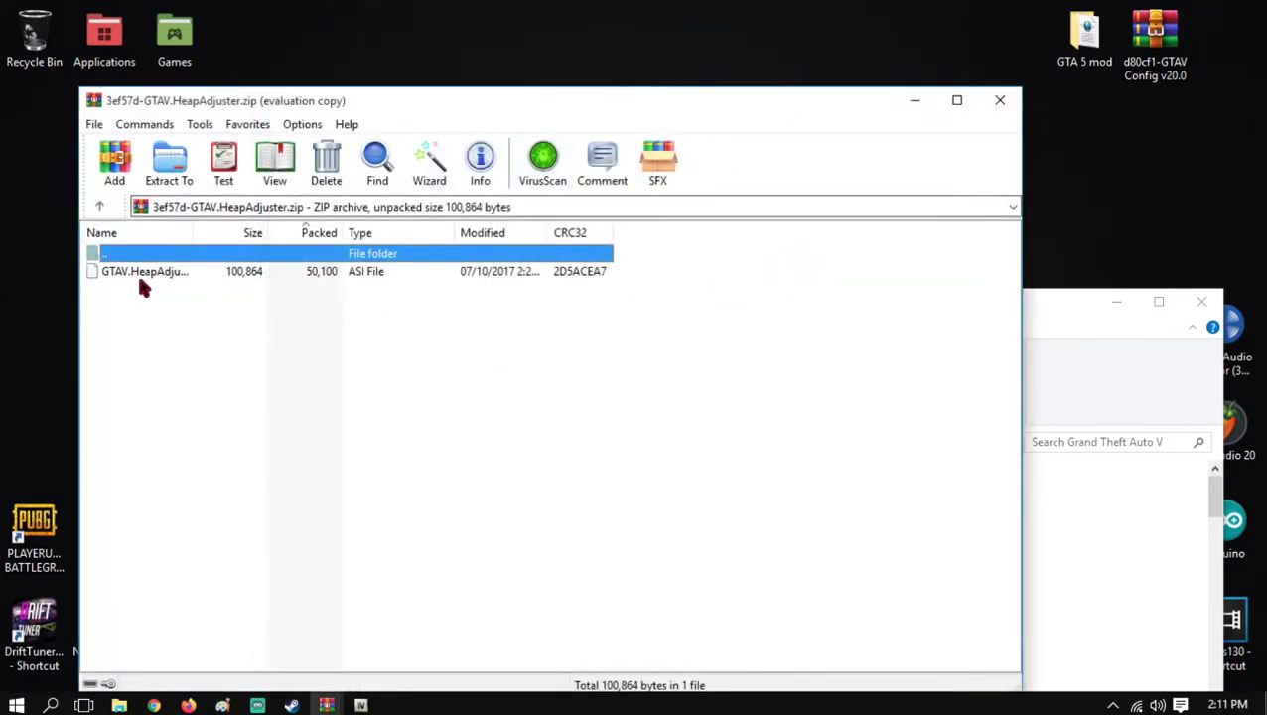
left_click(142, 276)
left_click_drag(1131, 615, 973, 486)
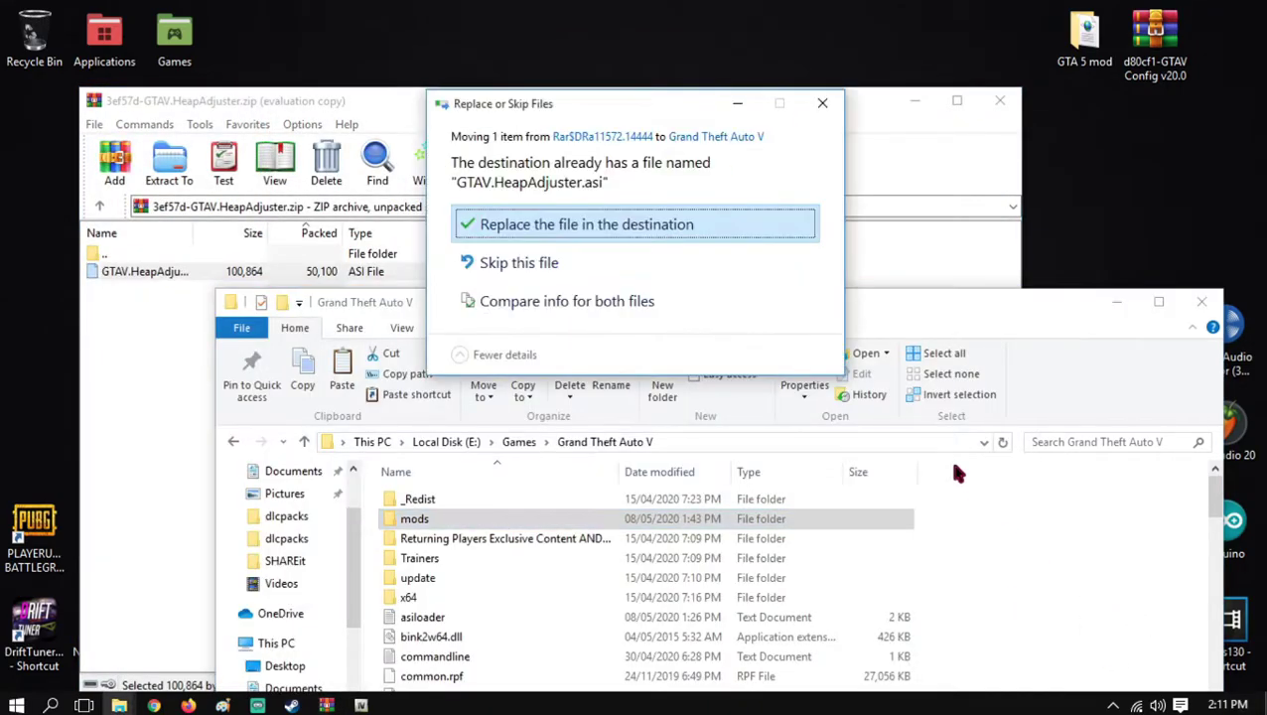
left_click(821, 103)
left_click(1000, 100)
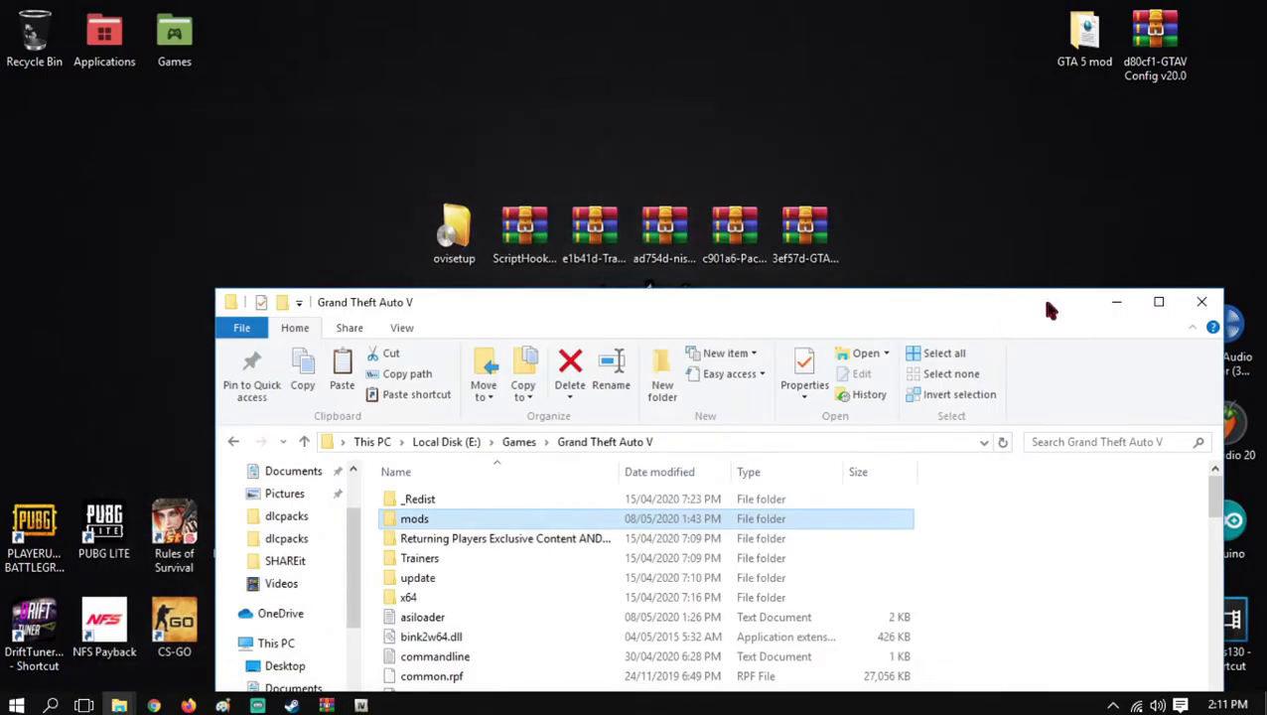
Switch to OpenIV and show the contents of the GTA V root folder
left_click(1132, 310)
double_click(386, 620)
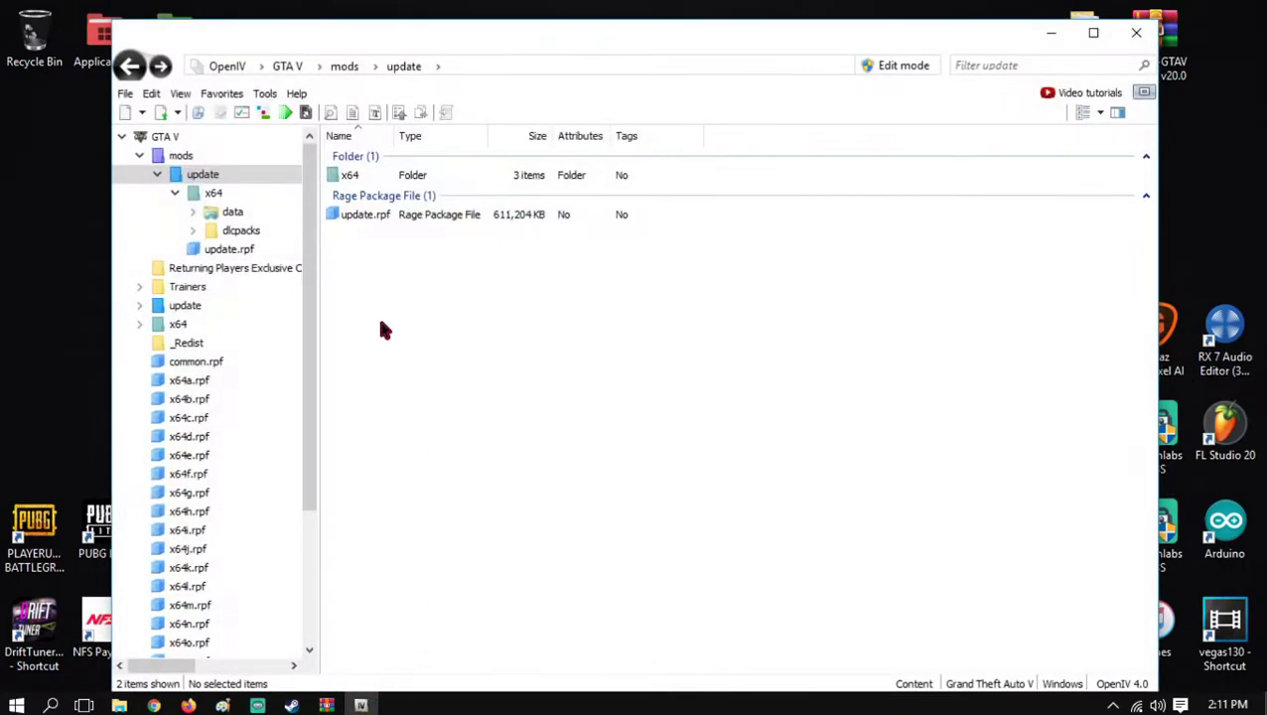
left_click(161, 156)
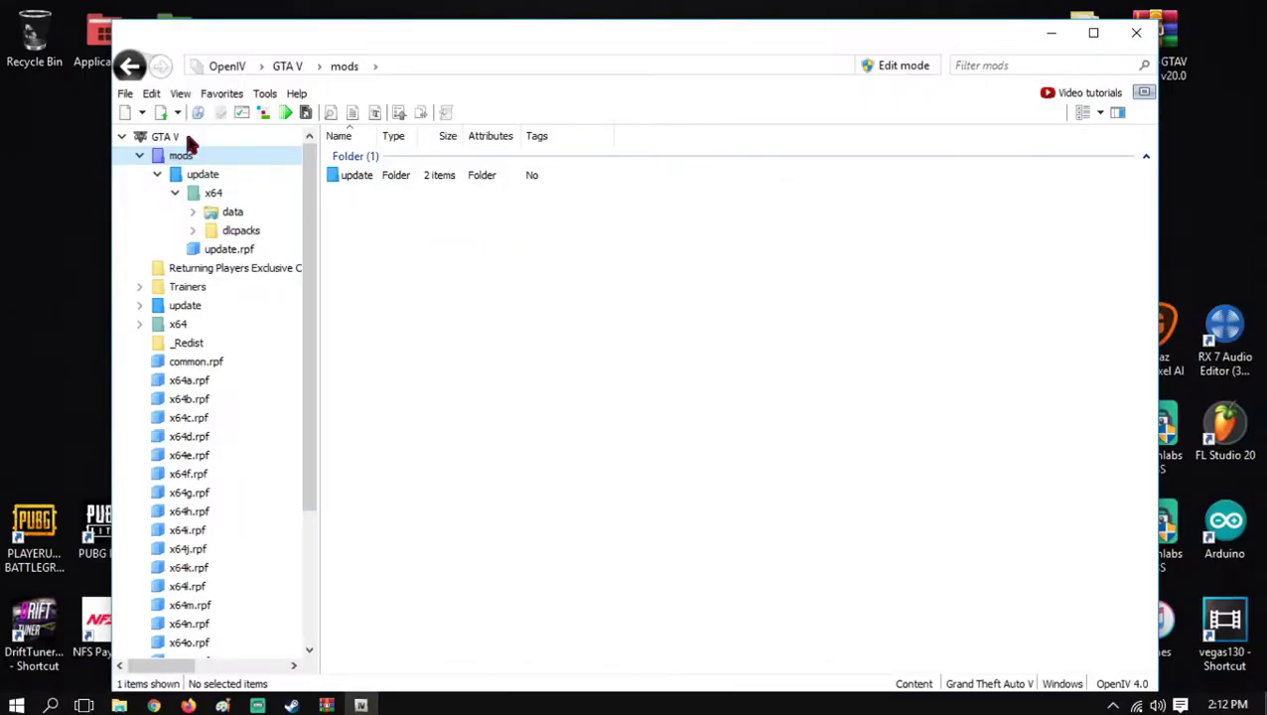
left_click(184, 138)
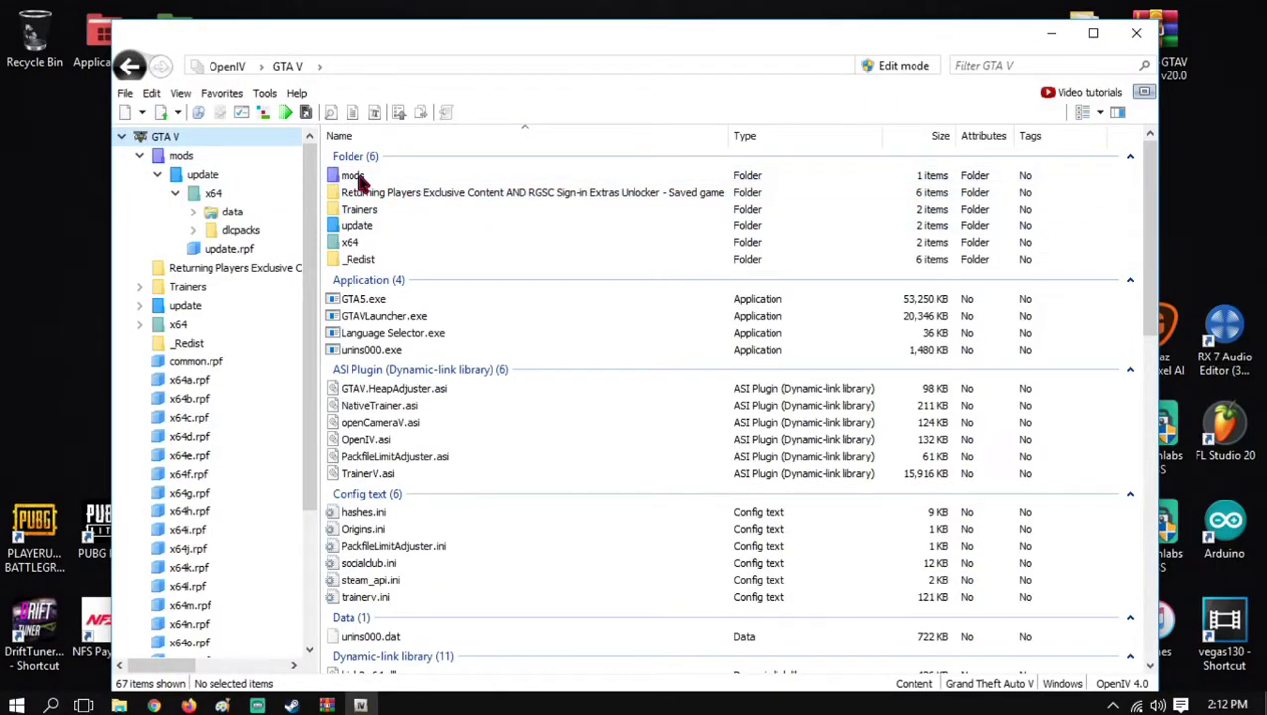
Switch to File Explorer and locate the nismo20 folder in mods, update, x64, dlcpacks of the Grand Theft Auto V folder
mouse_move(118, 705)
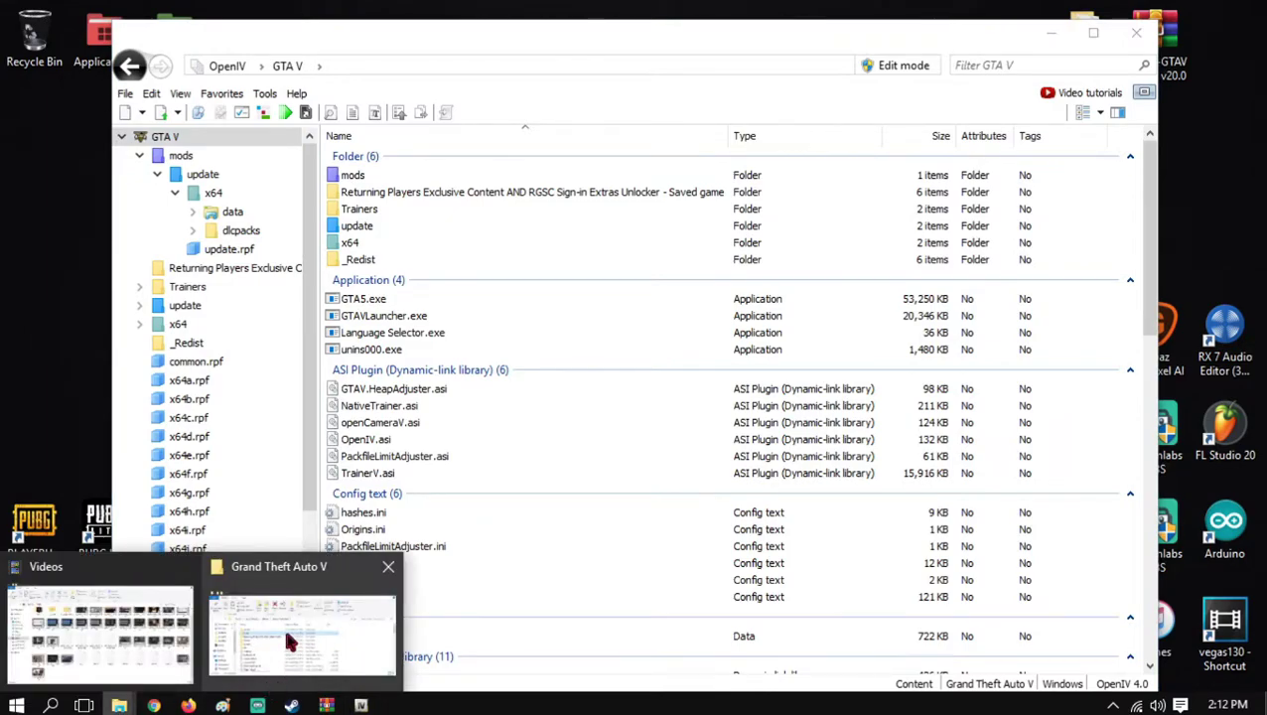
left_click(282, 623)
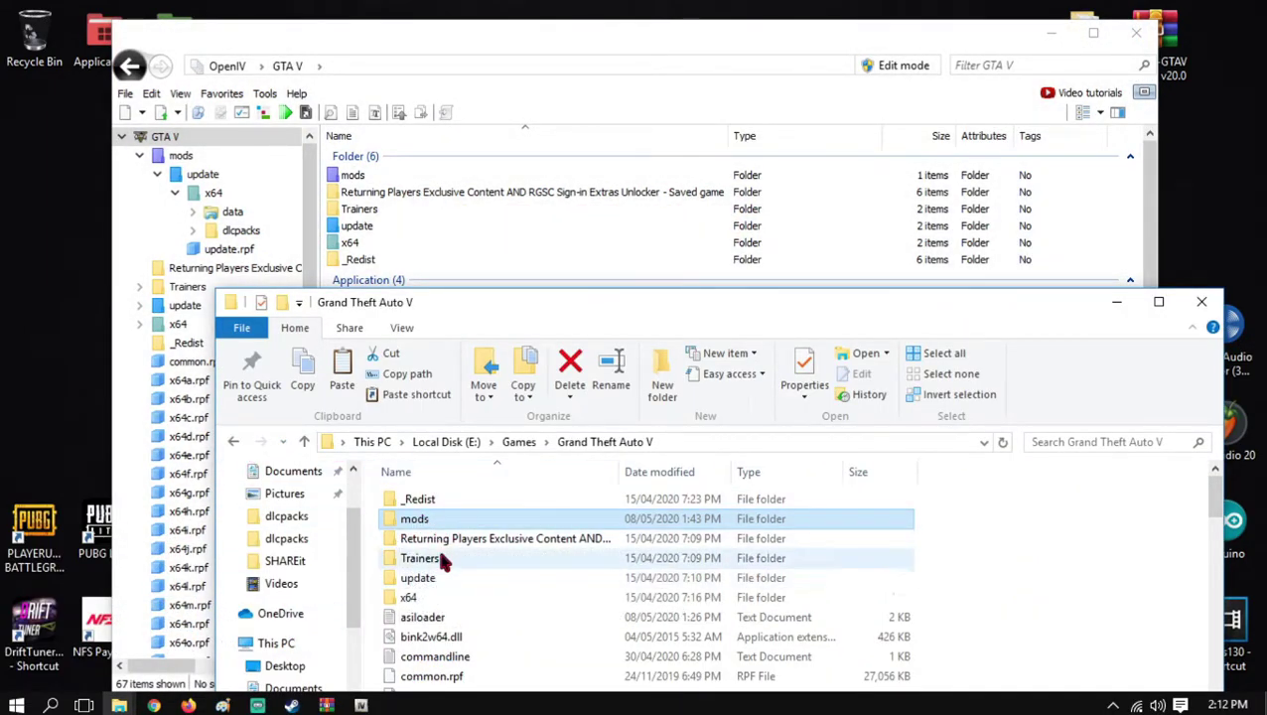
left_click_drag(551, 295, 579, 74)
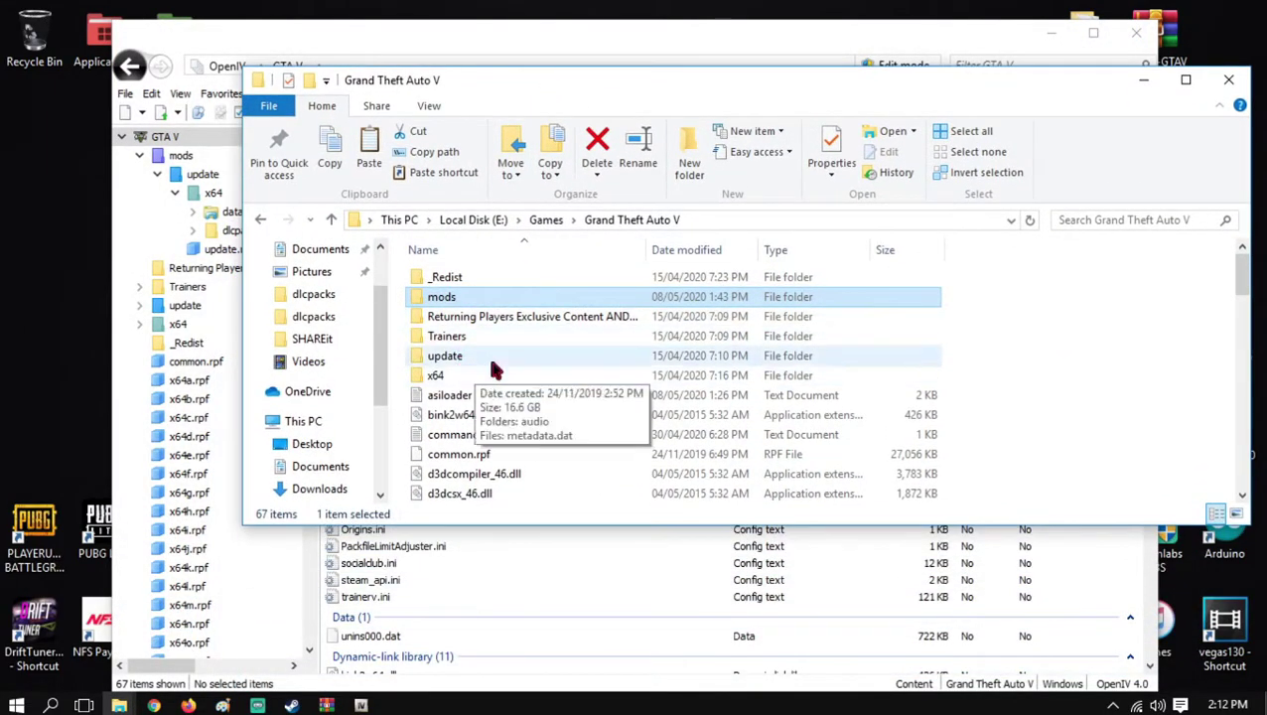
double_click(467, 298)
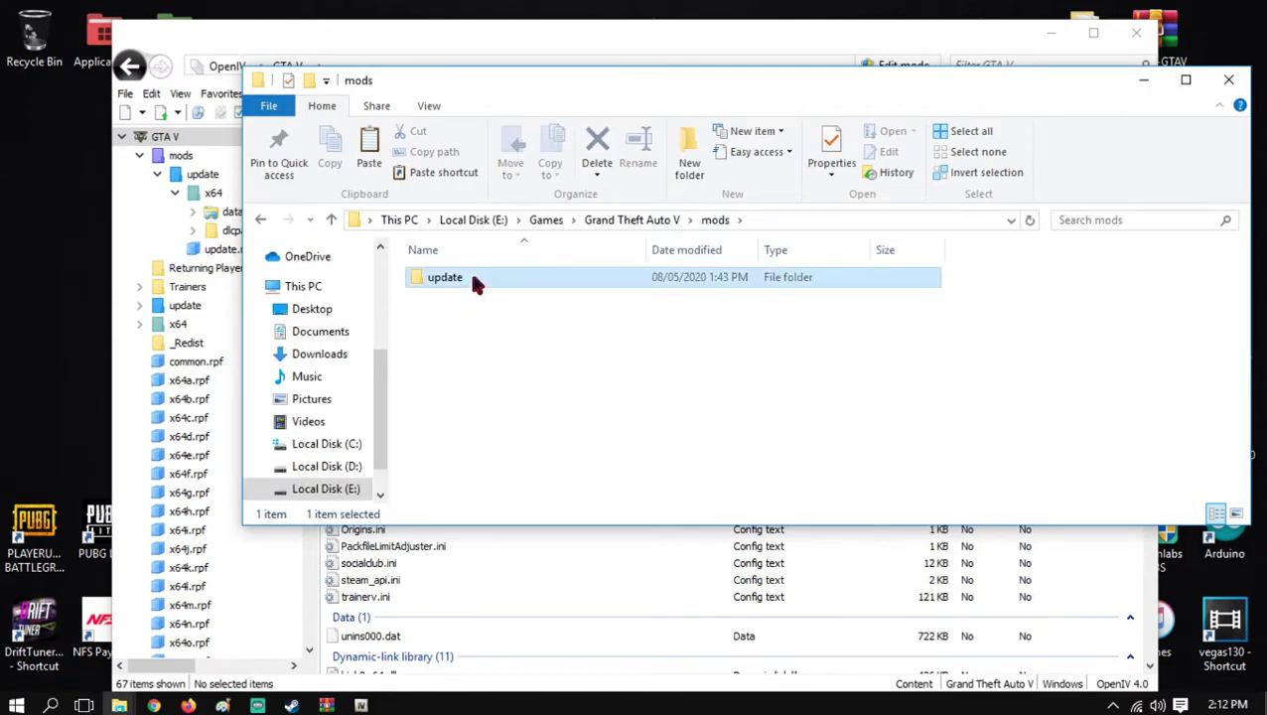
double_click(473, 280)
double_click(474, 279)
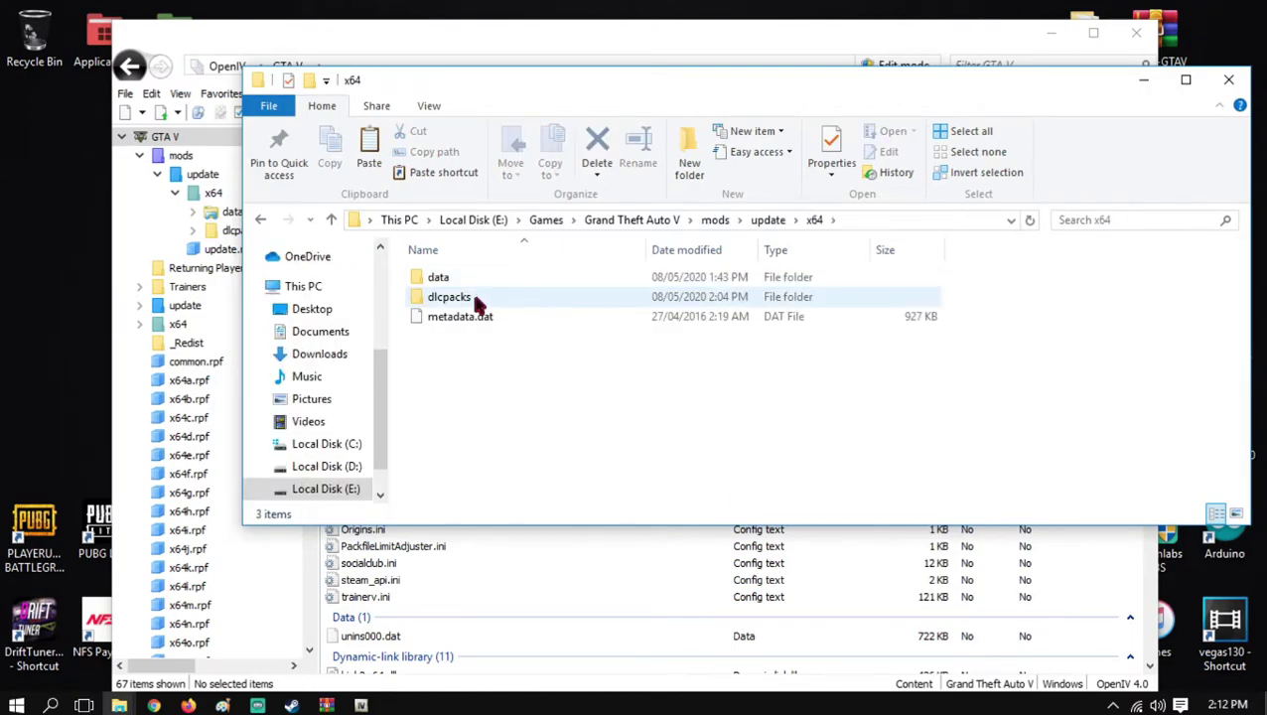
double_click(474, 298)
scroll(526, 417, "down", 3)
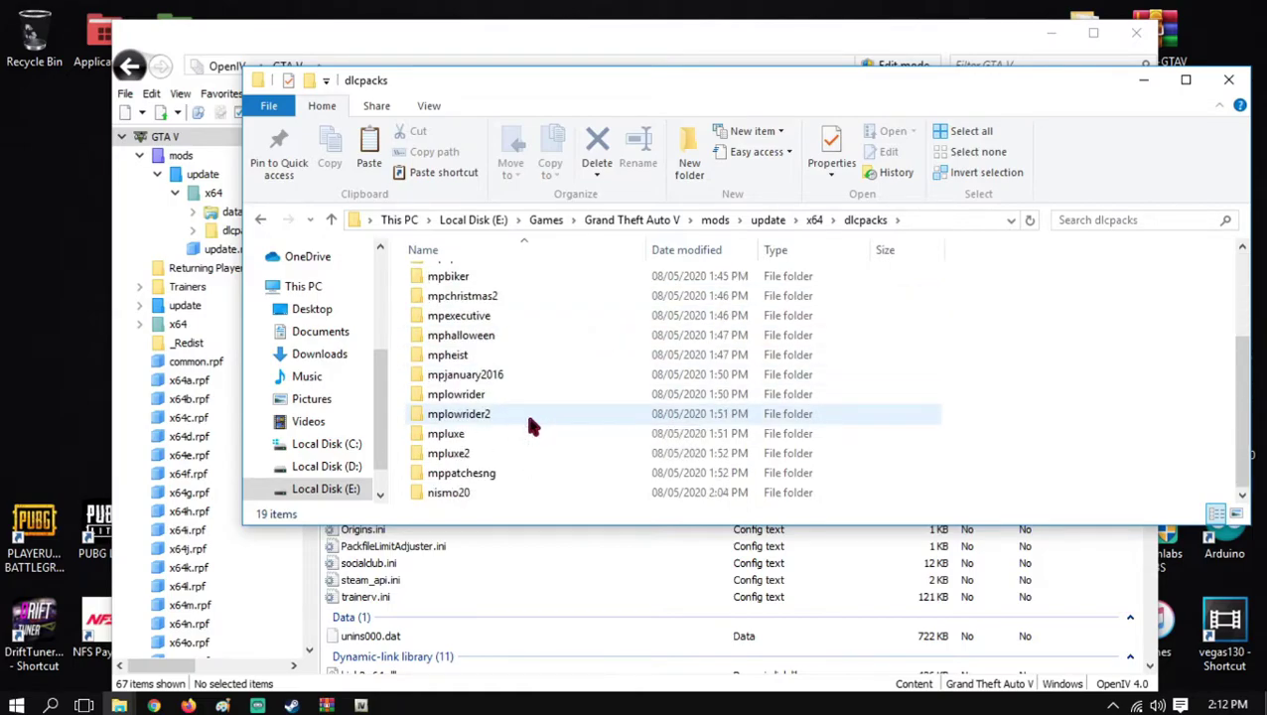
left_click(467, 496)
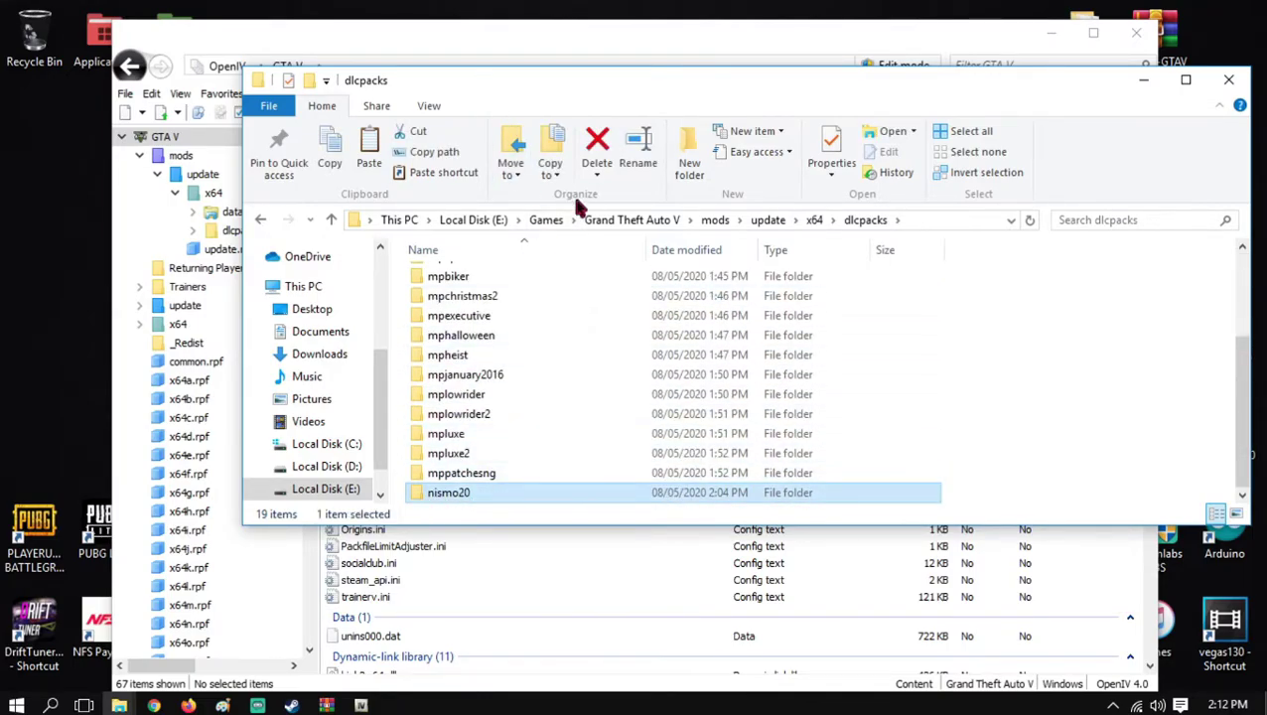
Check the contents of the ad754d-nismo20 archive on the desktop, close it and bring the dlcpacks window back into view
left_click_drag(529, 97, 598, 223)
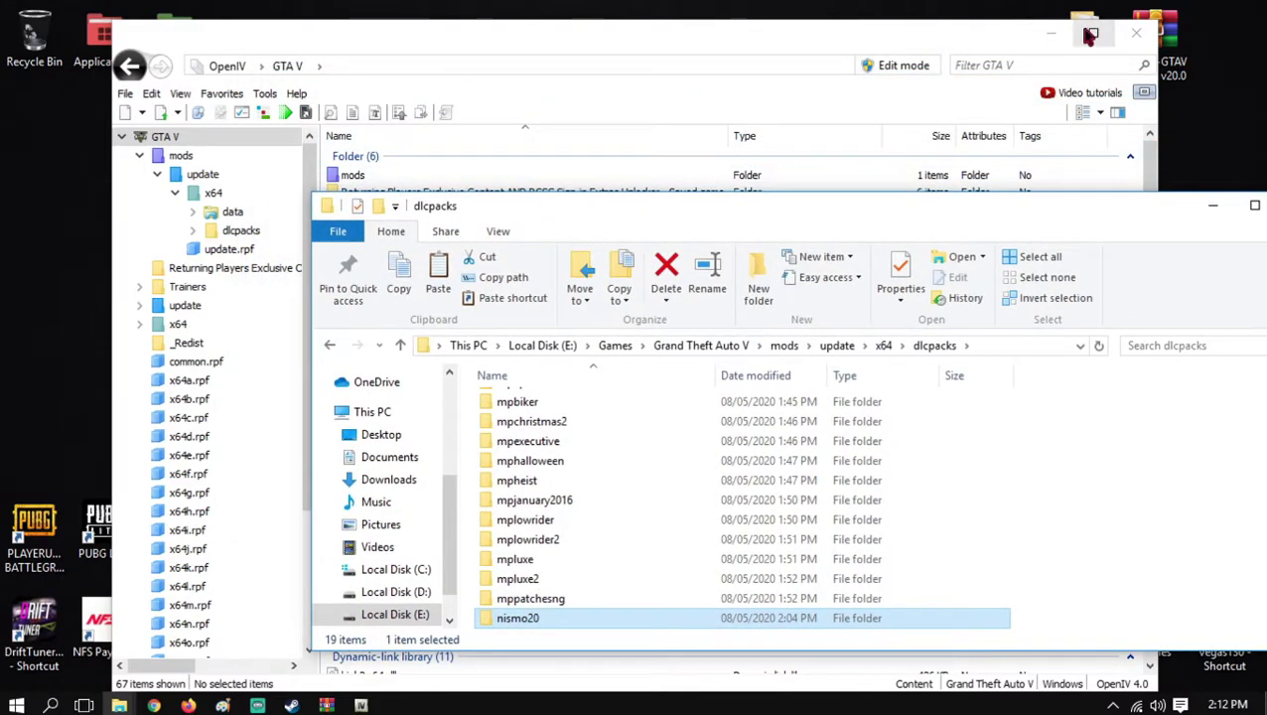
left_click(1090, 36)
left_click_drag(490, 217, 776, 364)
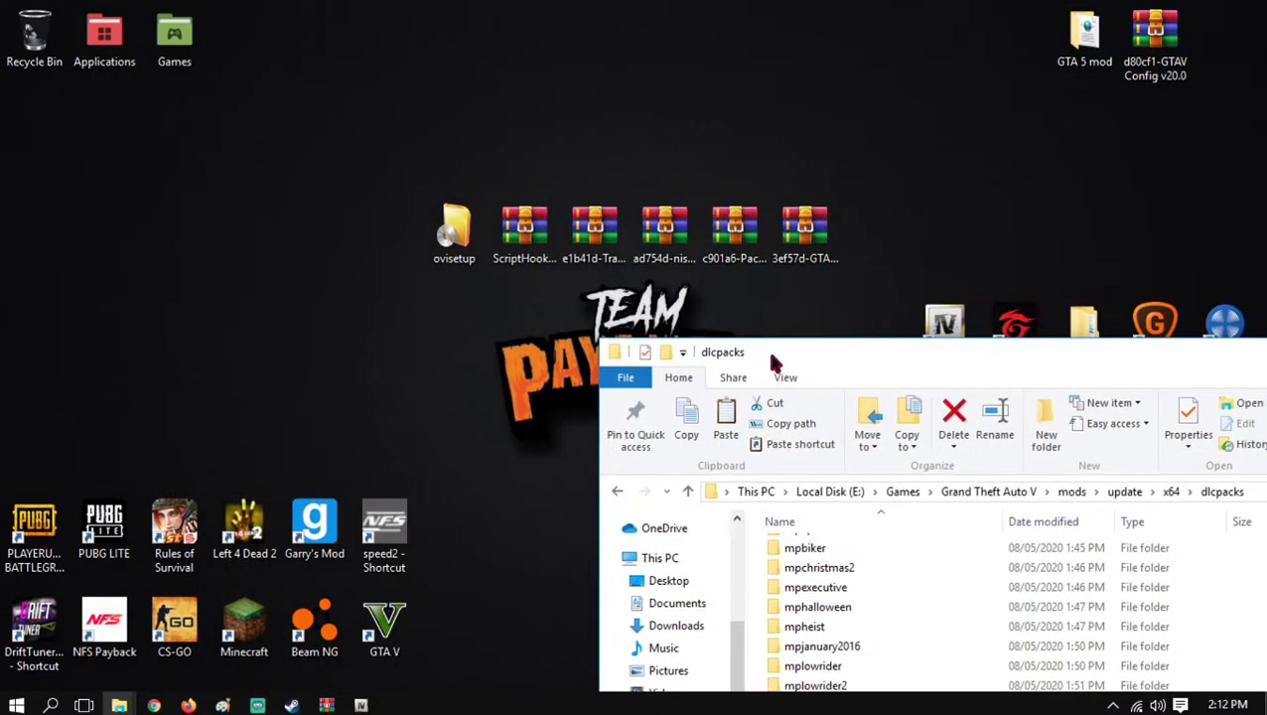
double_click(640, 218)
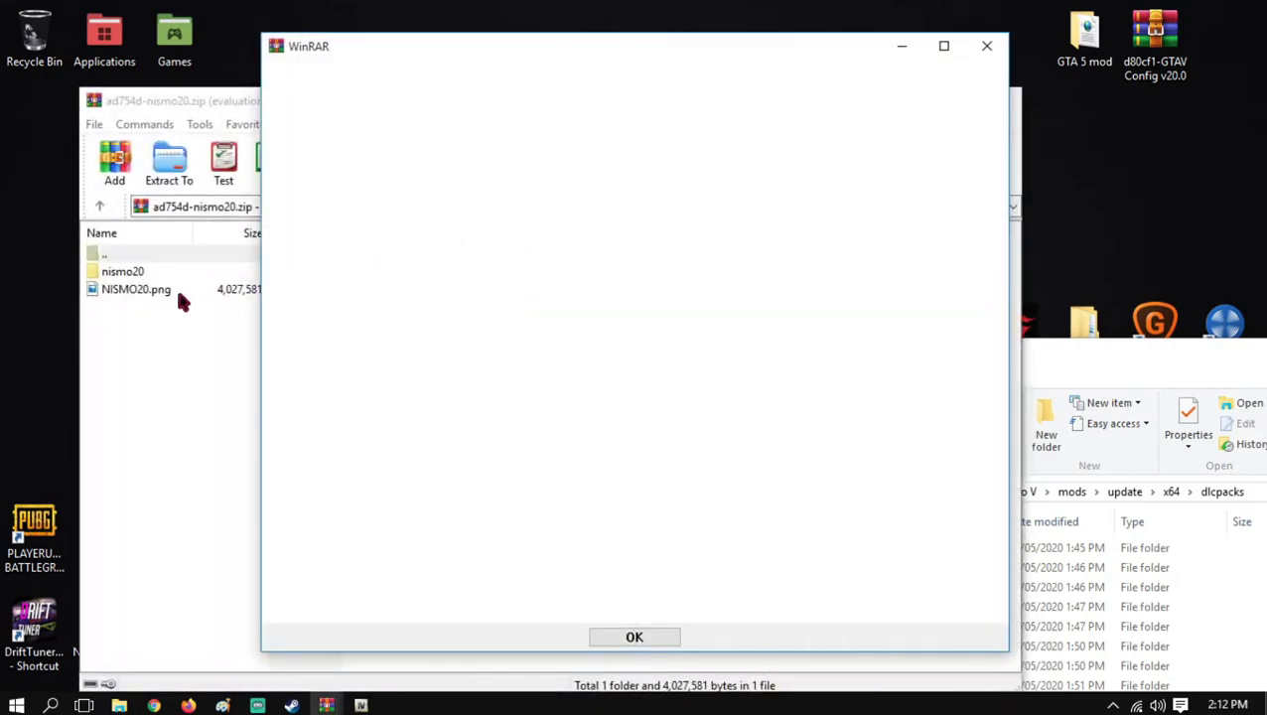
left_click(986, 46)
left_click(1000, 100)
left_click_drag(953, 353, 692, 160)
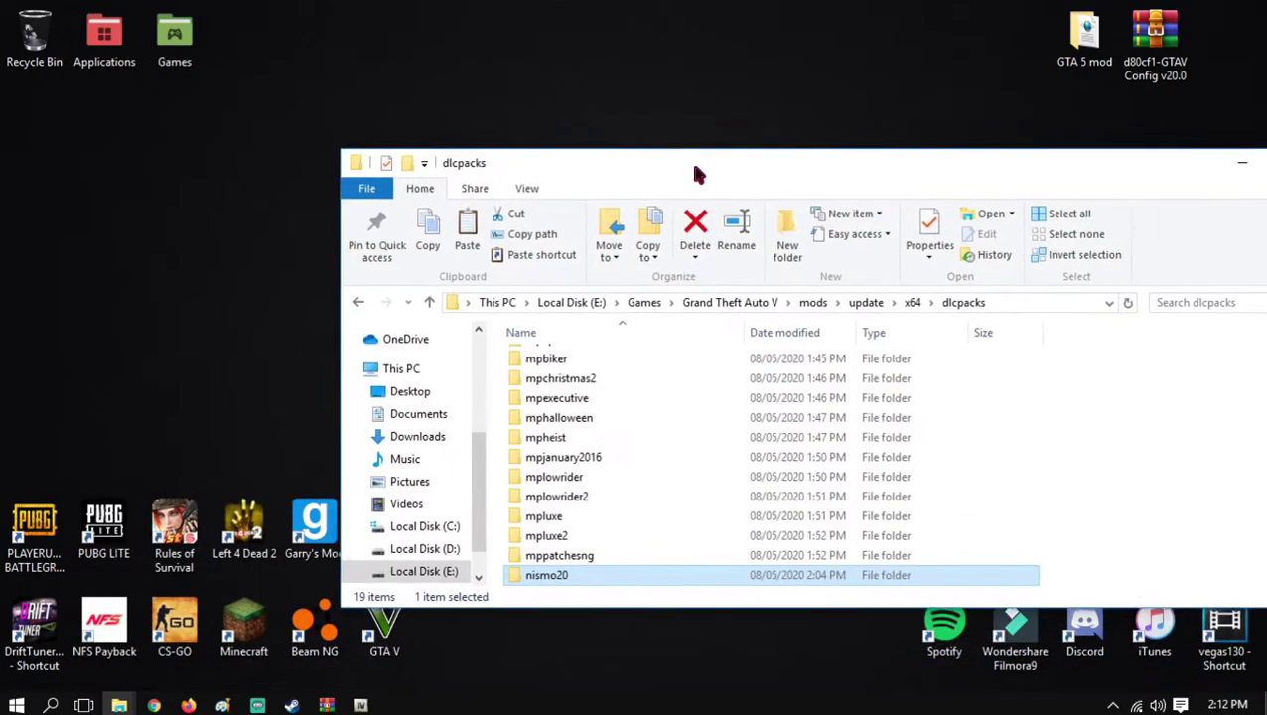
Switch to OpenIV and open the data folder under mods, update, update.rpf, common
left_click(360, 705)
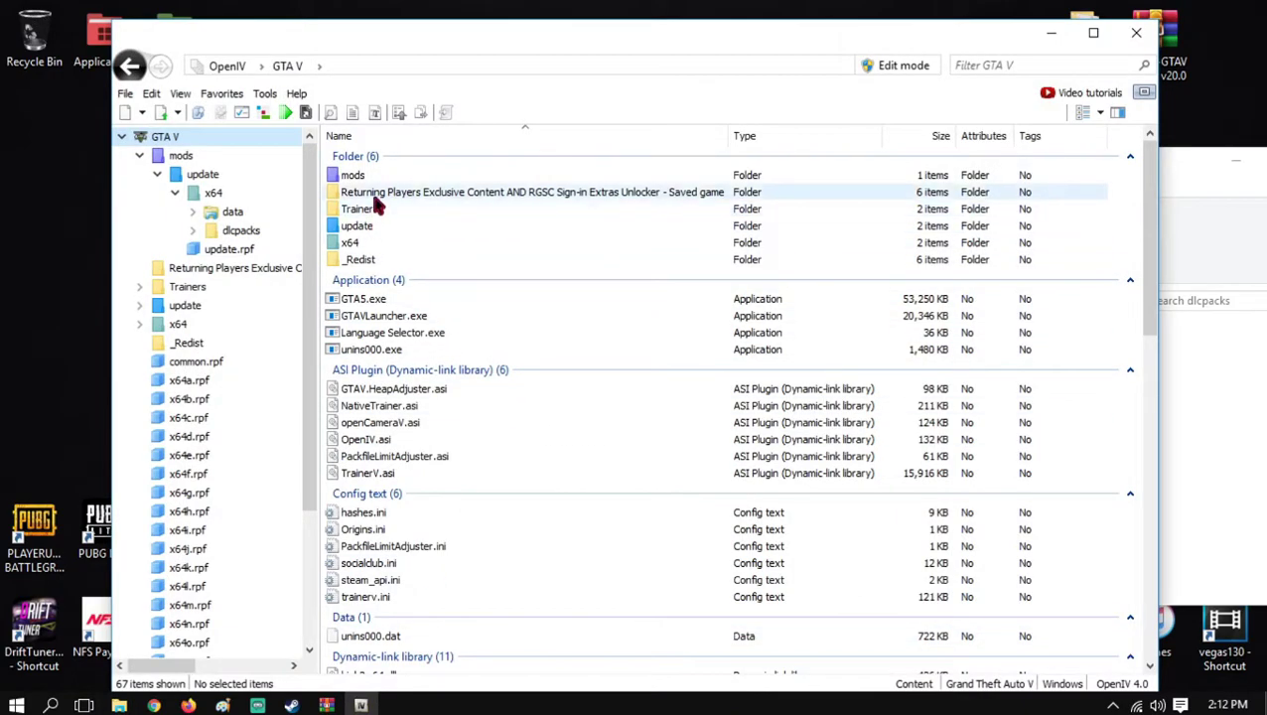
double_click(353, 175)
double_click(386, 183)
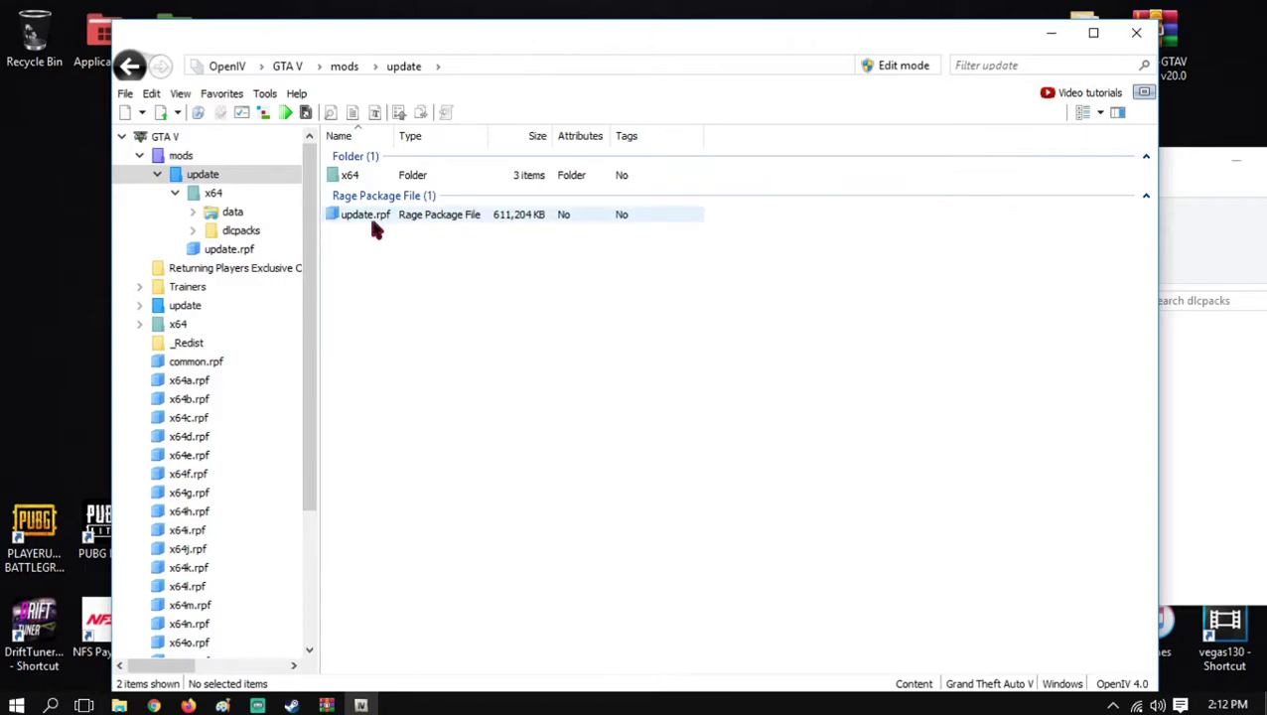
double_click(389, 222)
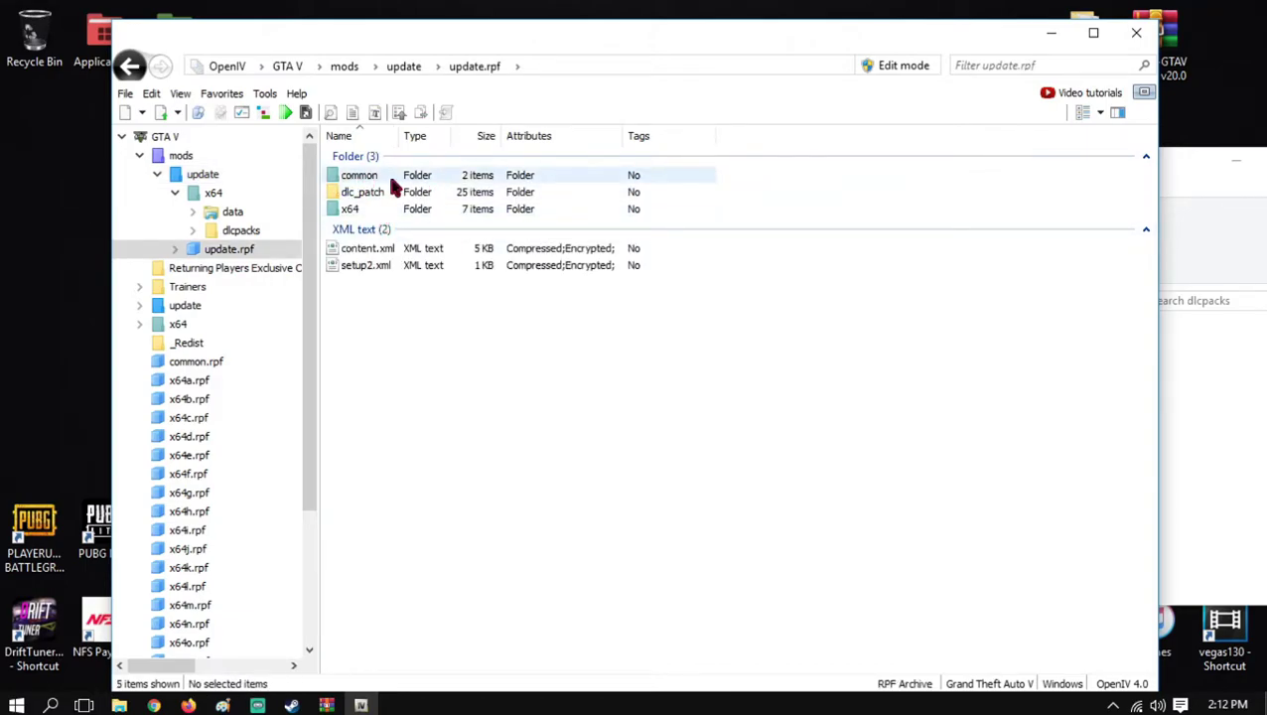
double_click(394, 179)
double_click(401, 176)
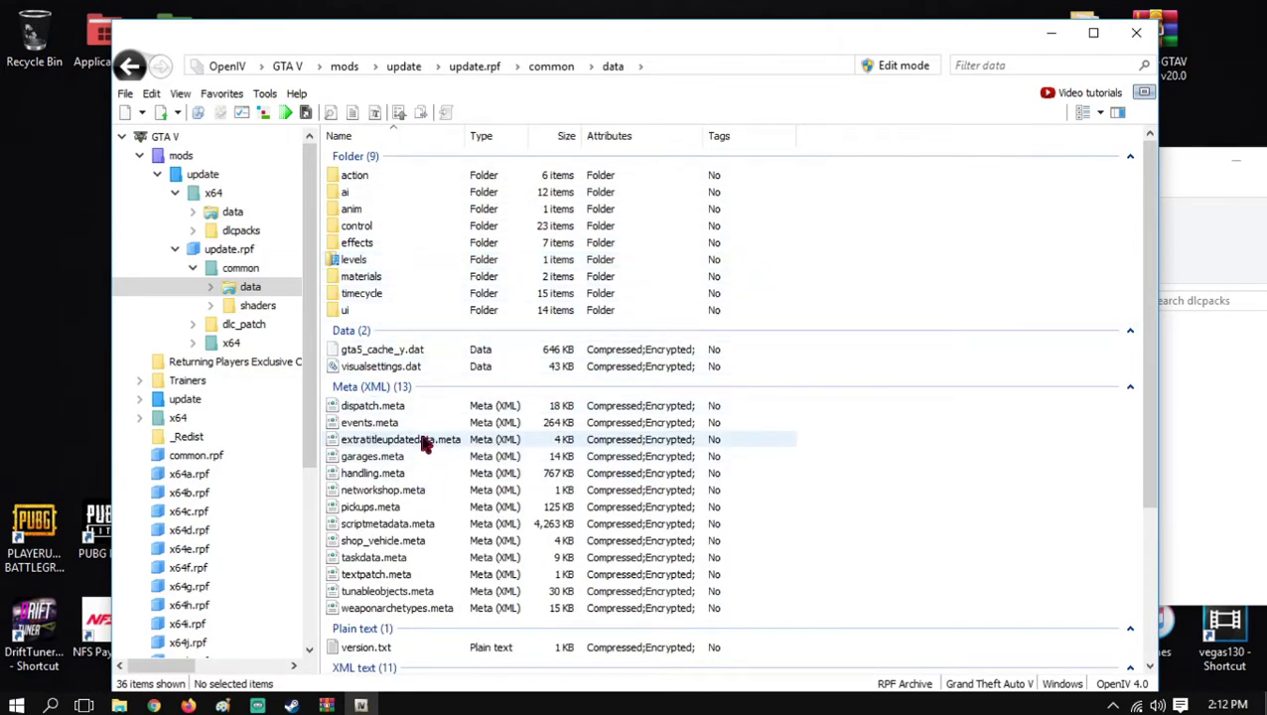
Enable edit mode and open dlclist.xml from the data folder in the text editor
scroll(452, 461, "down", 1)
scroll(526, 416, "down", 2)
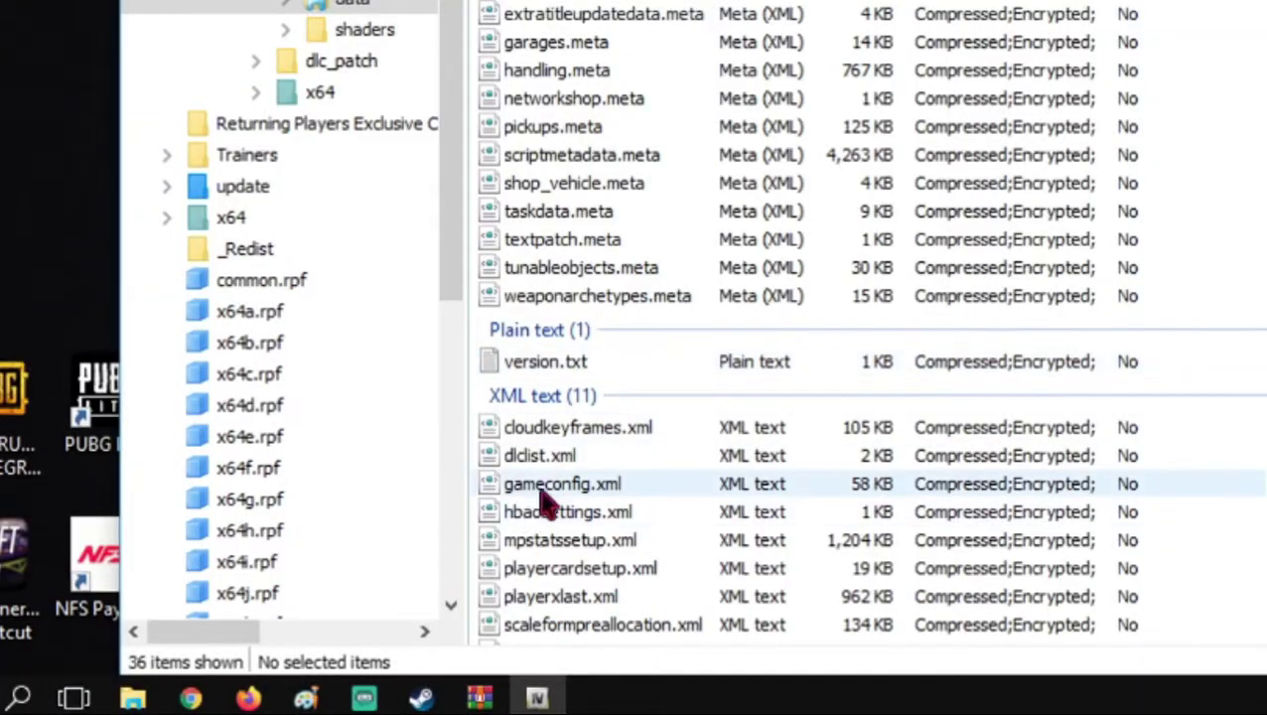
left_click(355, 561)
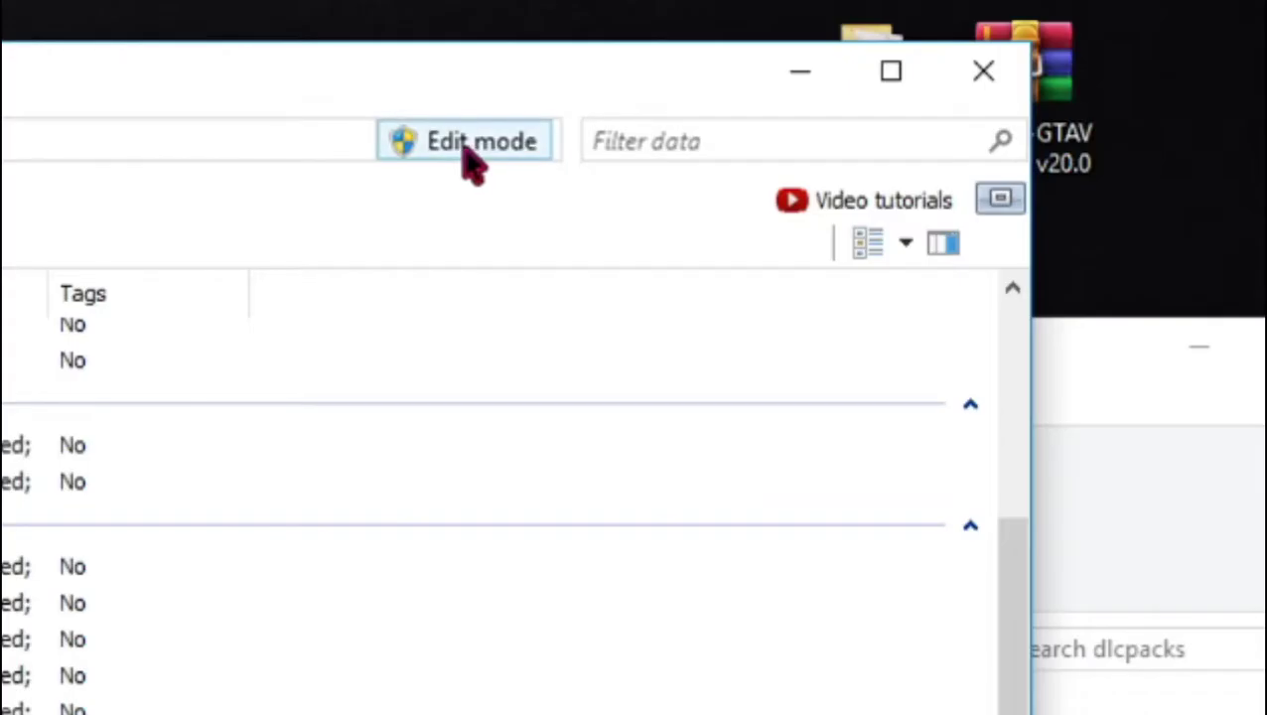
left_click(469, 159)
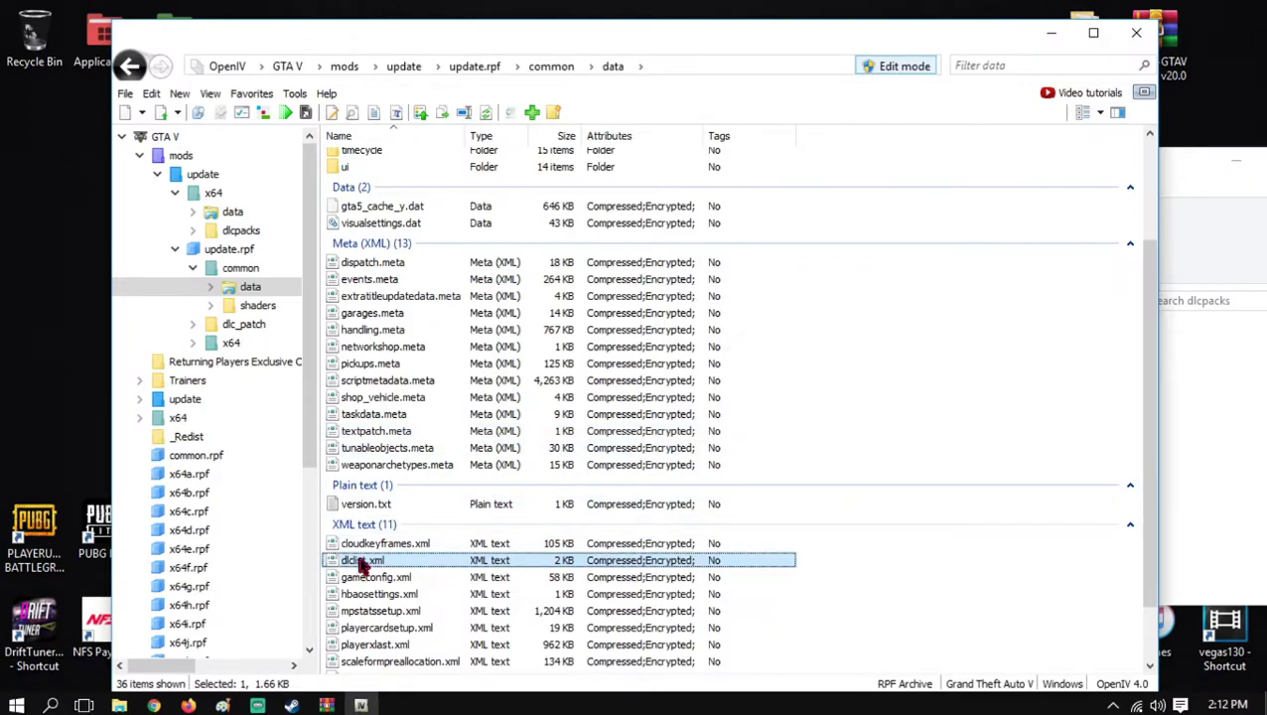
right_click(364, 564)
left_click(402, 286)
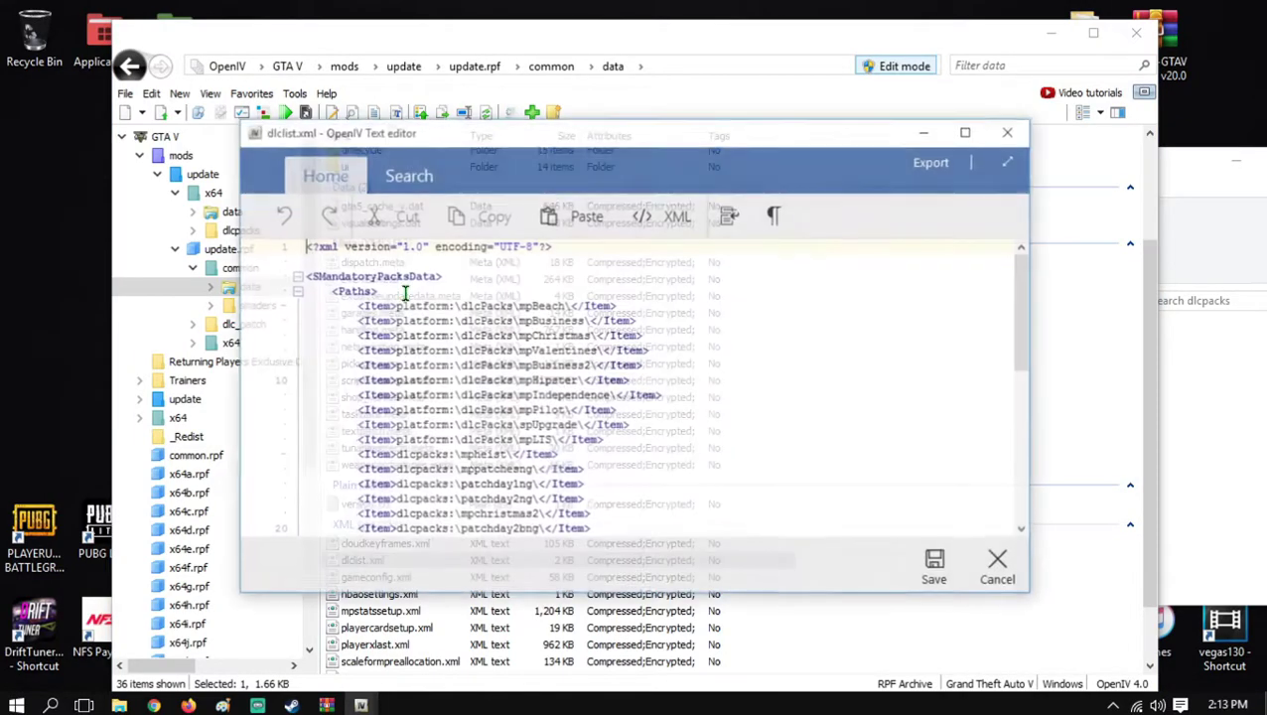
Maximize the text editor and copy the last dlcpacks:\patchday12ng\ item of dlclist.xml onto a new line directly below it
scroll(748, 339, "down", 8)
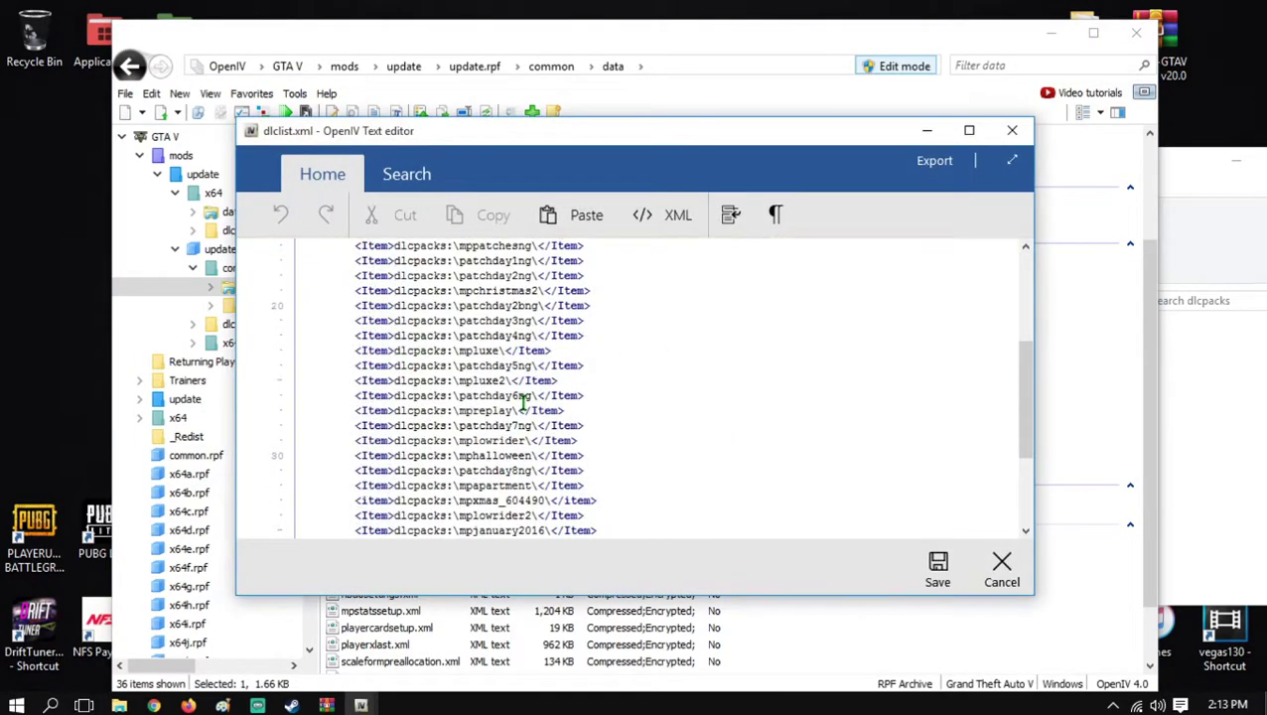
left_click(970, 131)
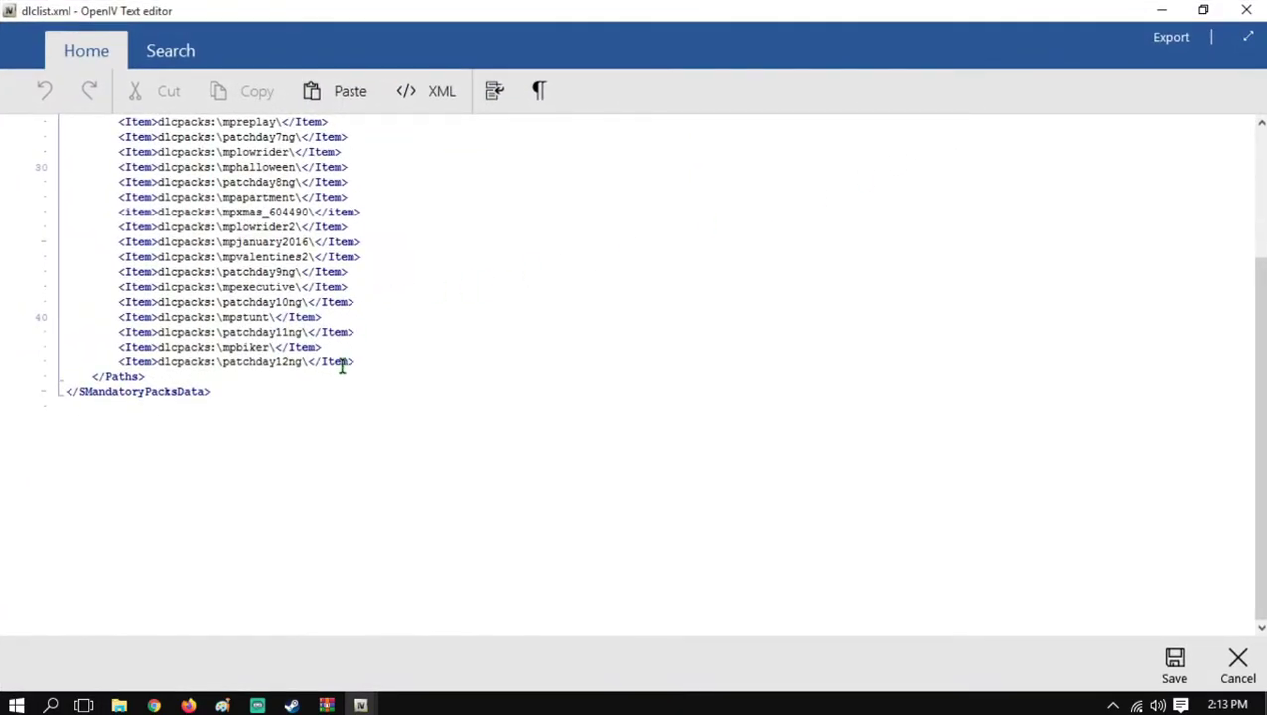
left_click_drag(374, 364, 144, 363)
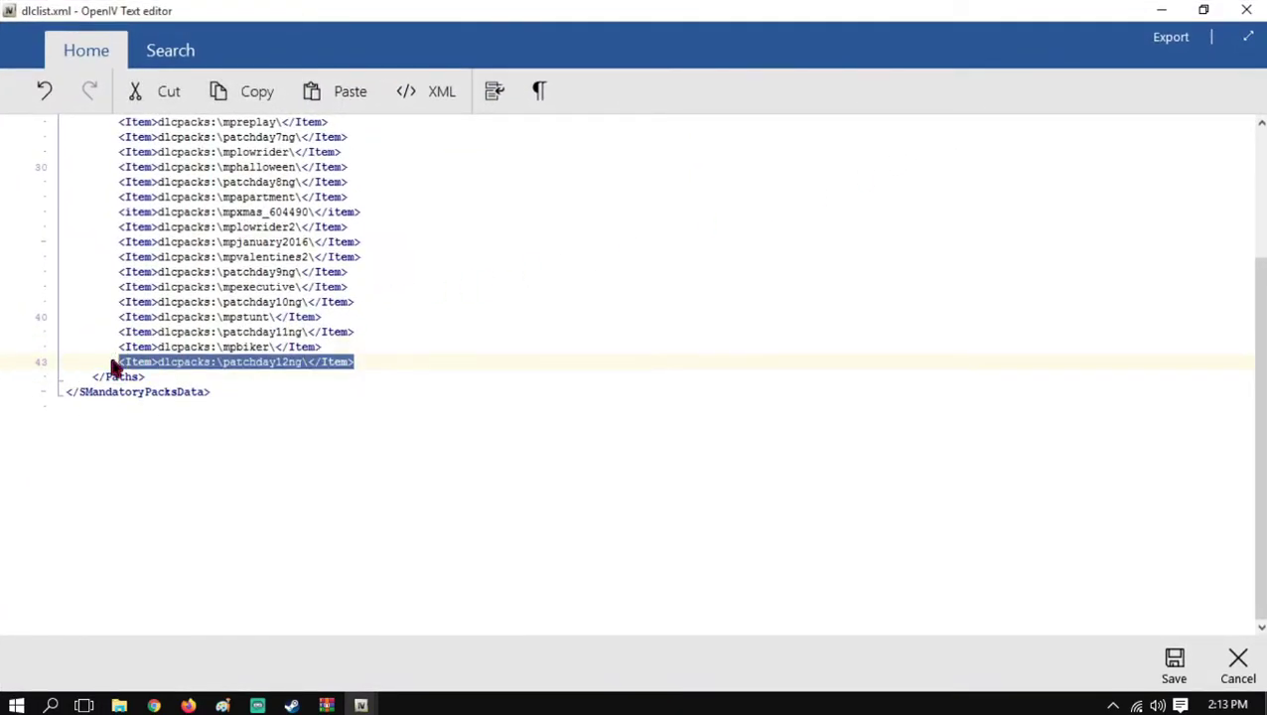
left_click(373, 364)
key("Return")
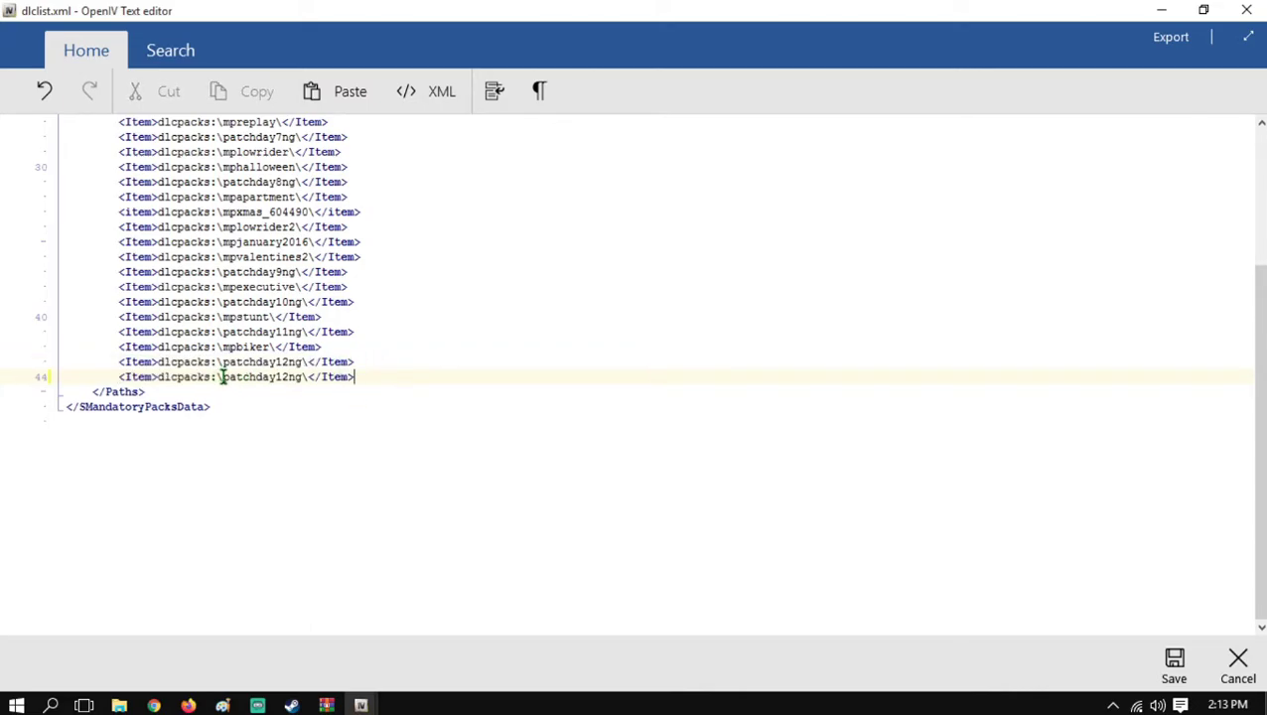
Check the car folder's name in the dlcpacks window and replace patchday12ng with nismo20 in the new item line
left_click_drag(222, 377, 276, 379)
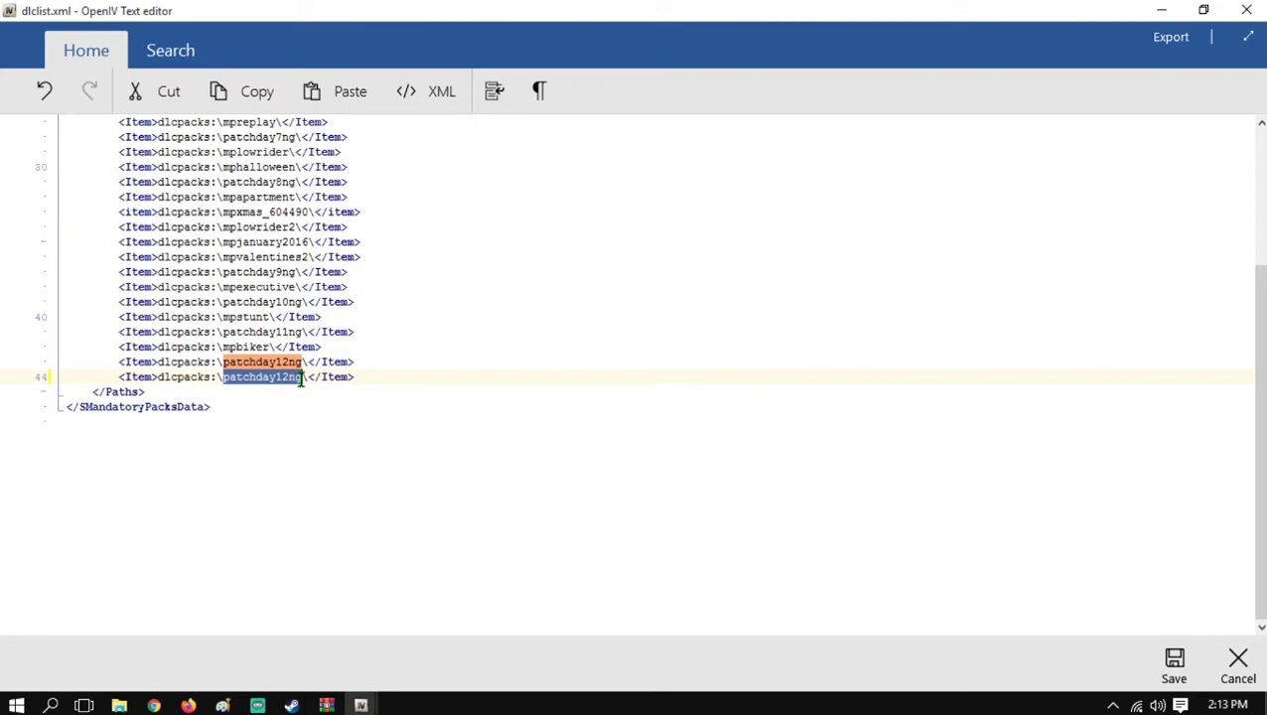
mouse_move(116, 703)
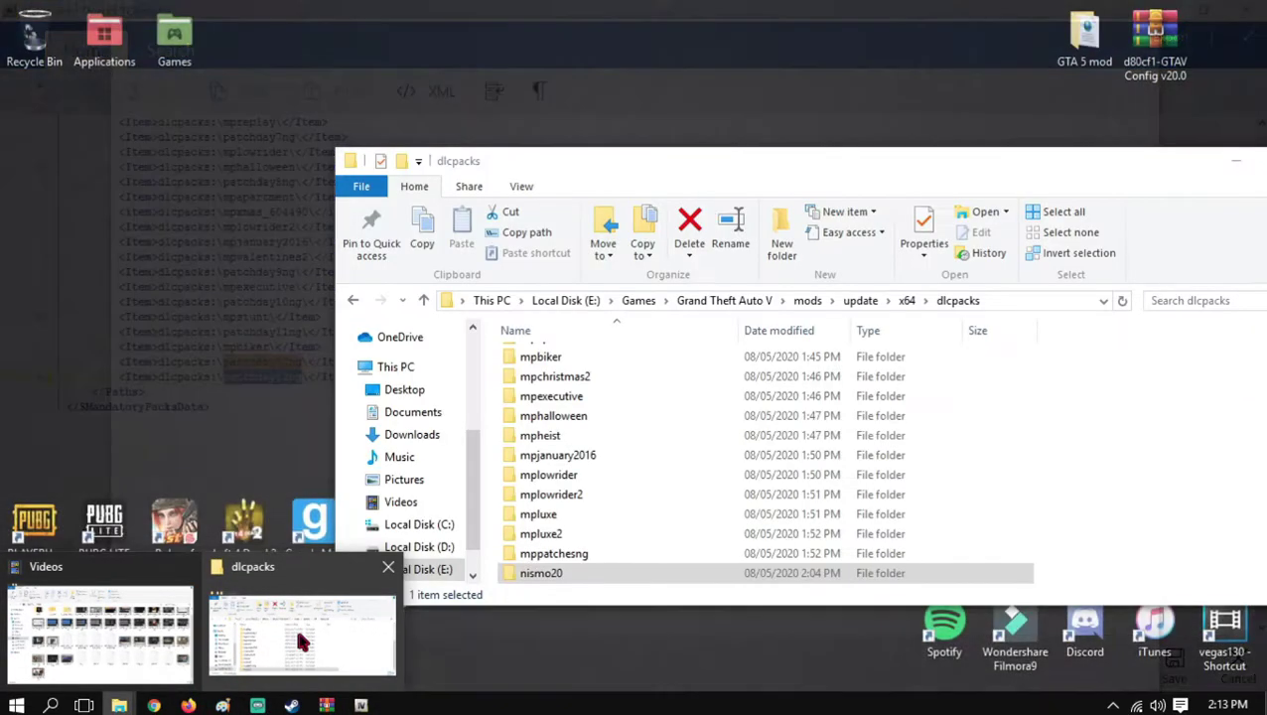
left_click(283, 643)
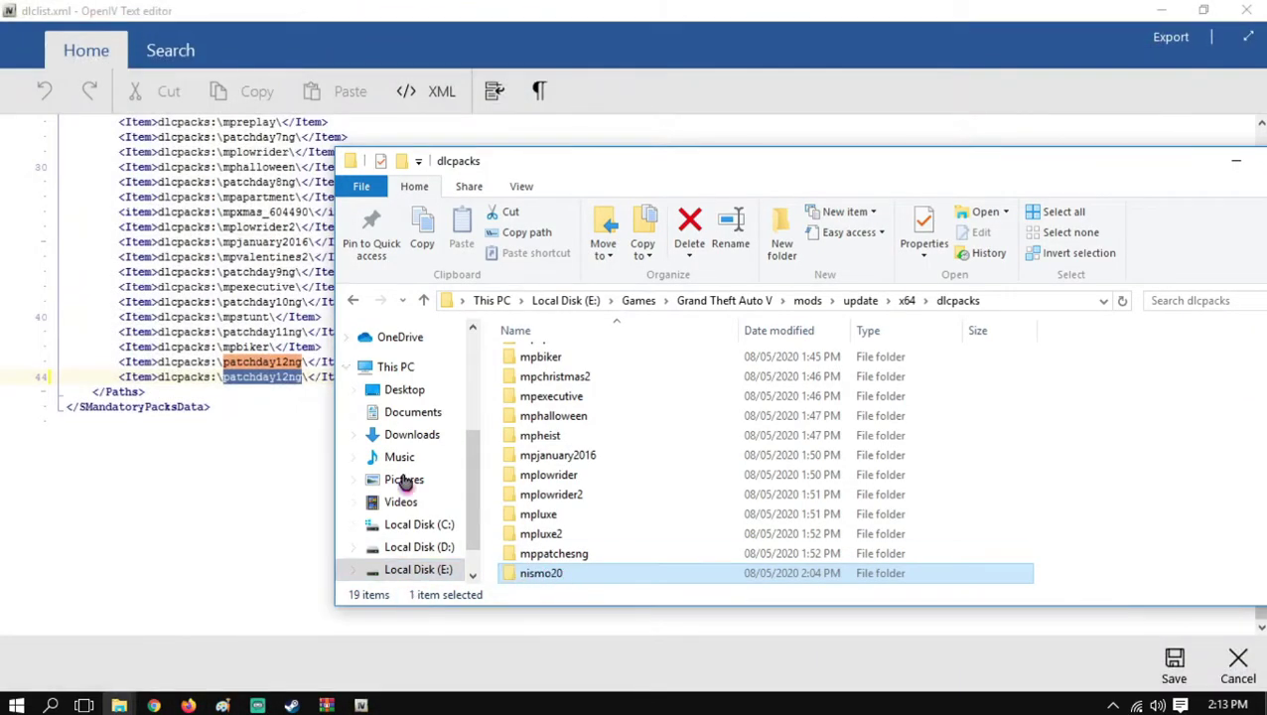
left_click(256, 381)
left_click_drag(222, 378, 304, 383)
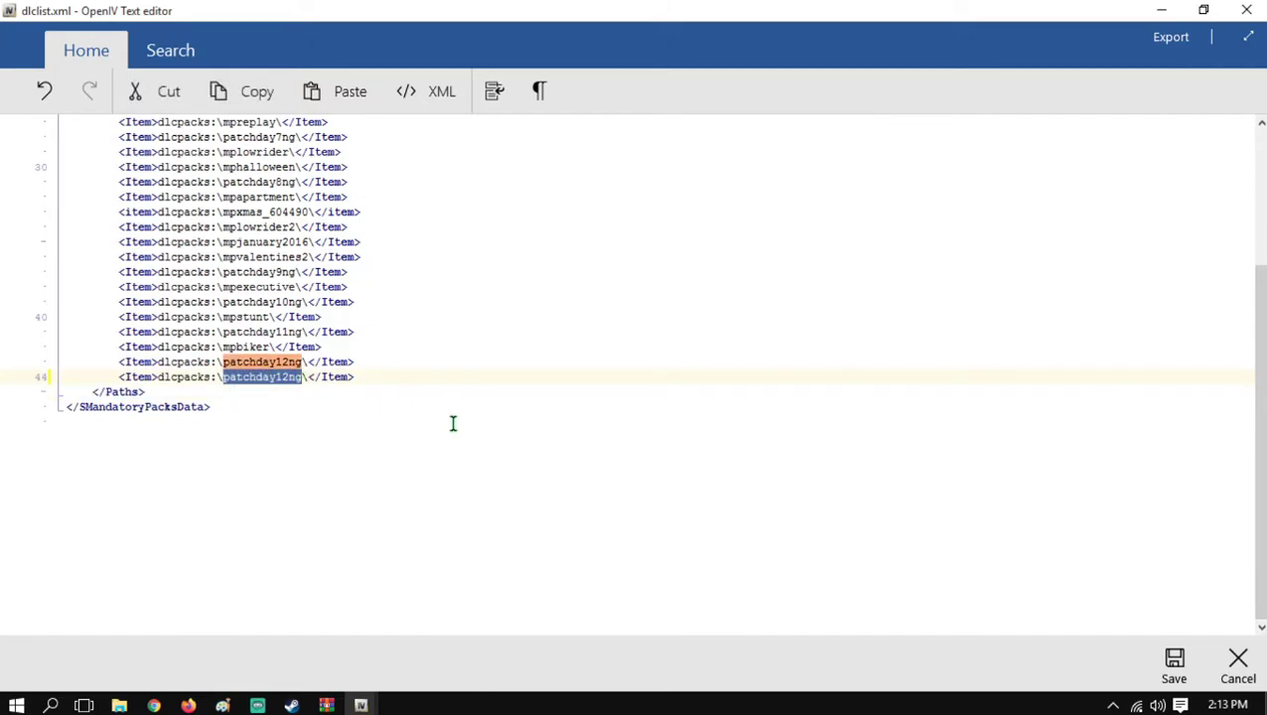
type("nismo20")
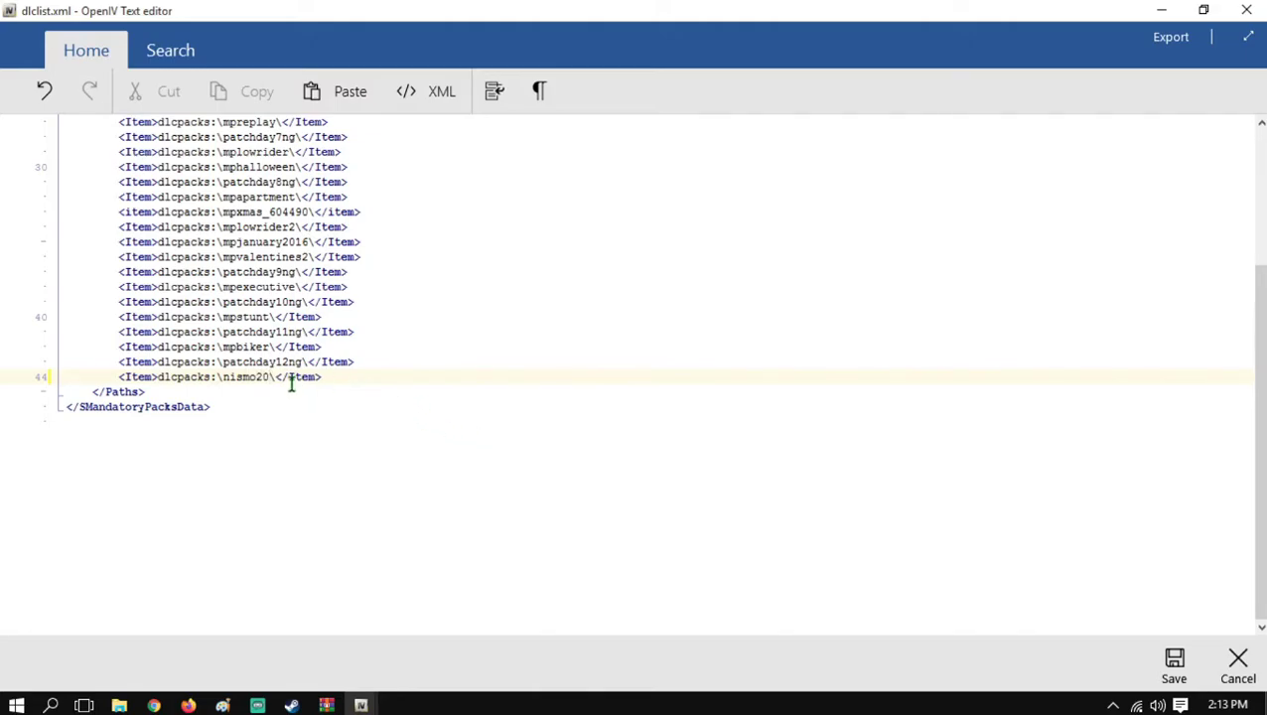
Compare the nismo20 entry with the folder name in dlcpacks and save dlclist.xml
left_click_drag(291, 384, 321, 378)
mouse_move(119, 705)
left_click(362, 633)
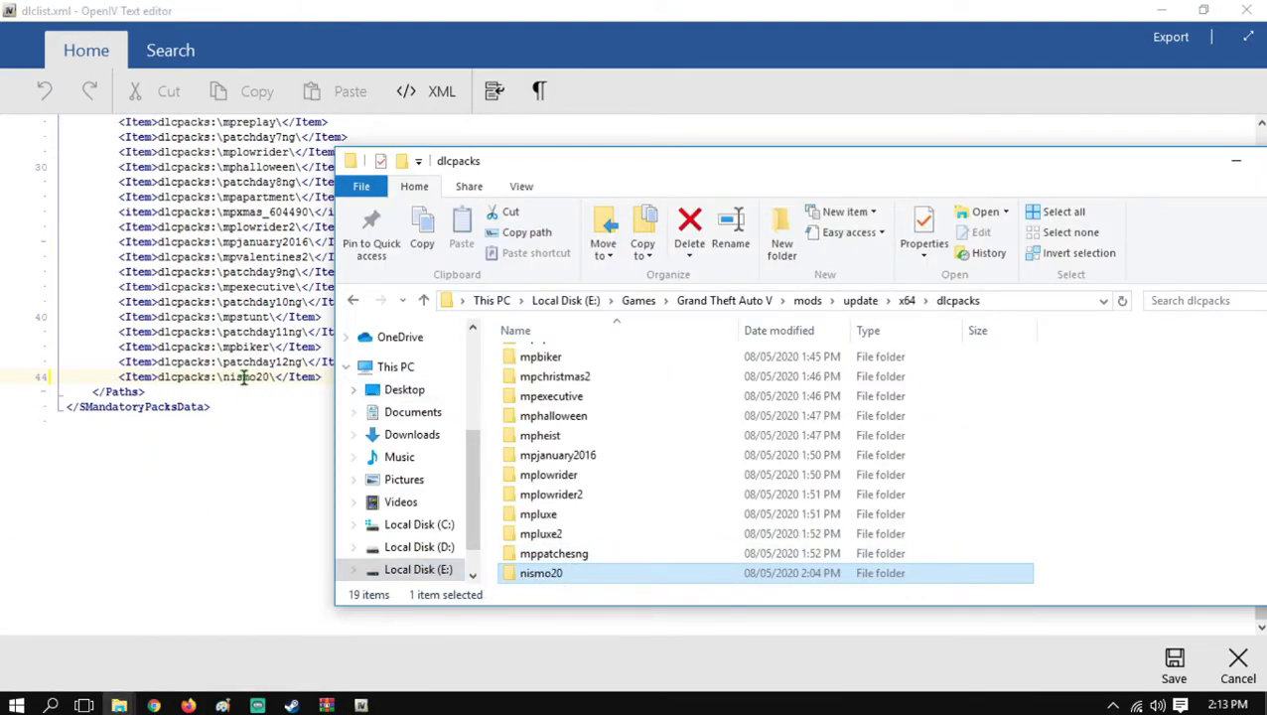
left_click(204, 361)
left_click(1172, 663)
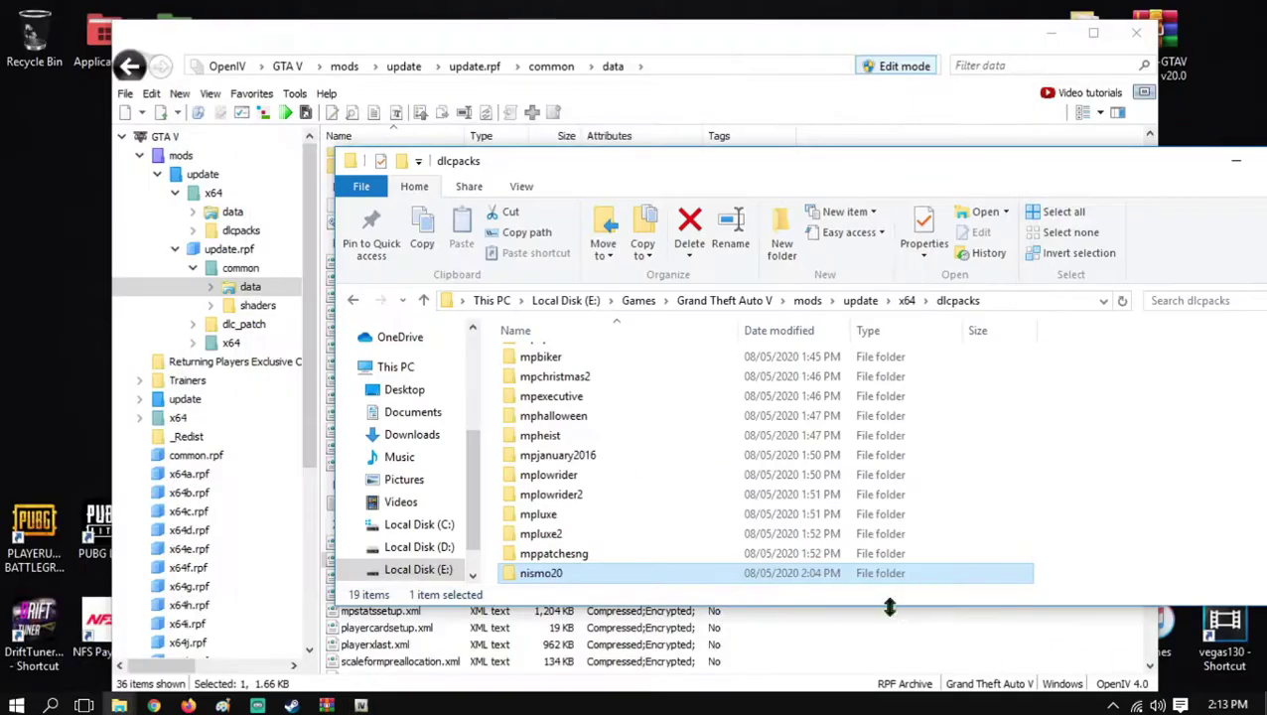
Minimize the dlcpacks and OpenIV windows and launch GTA V from the desktop
left_click_drag(969, 167, 746, 170)
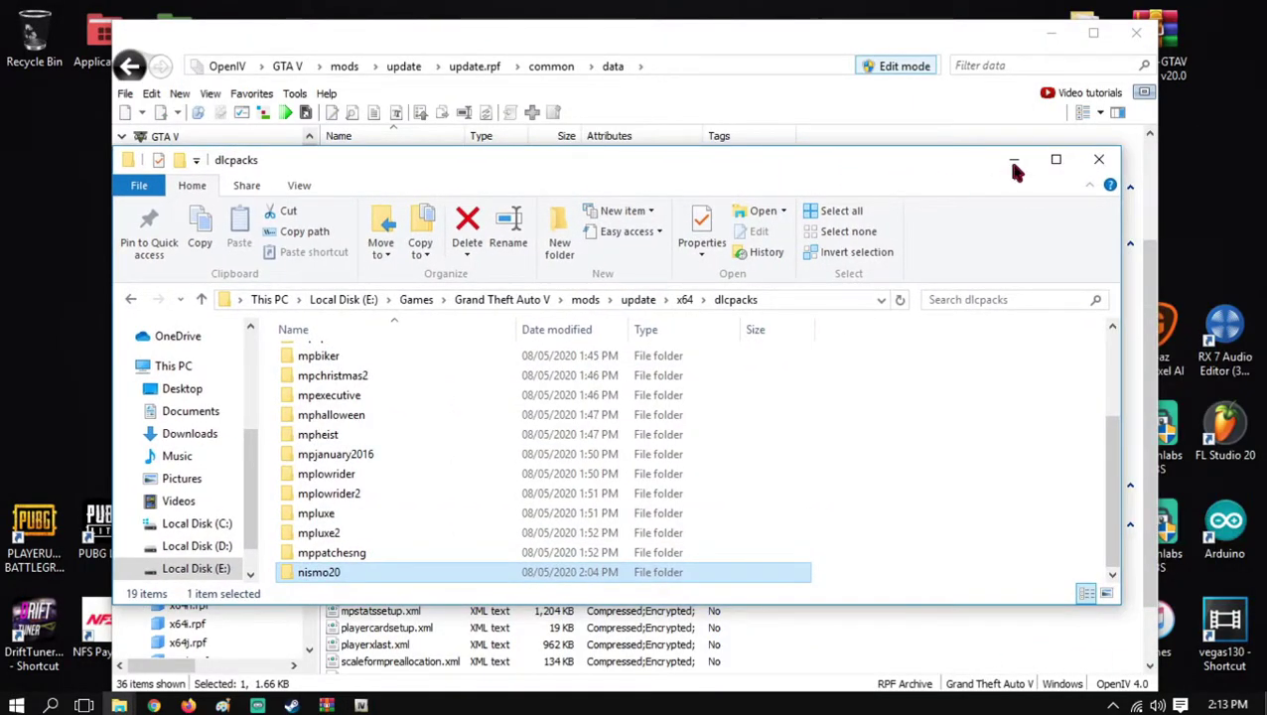
left_click(1013, 162)
left_click(1050, 33)
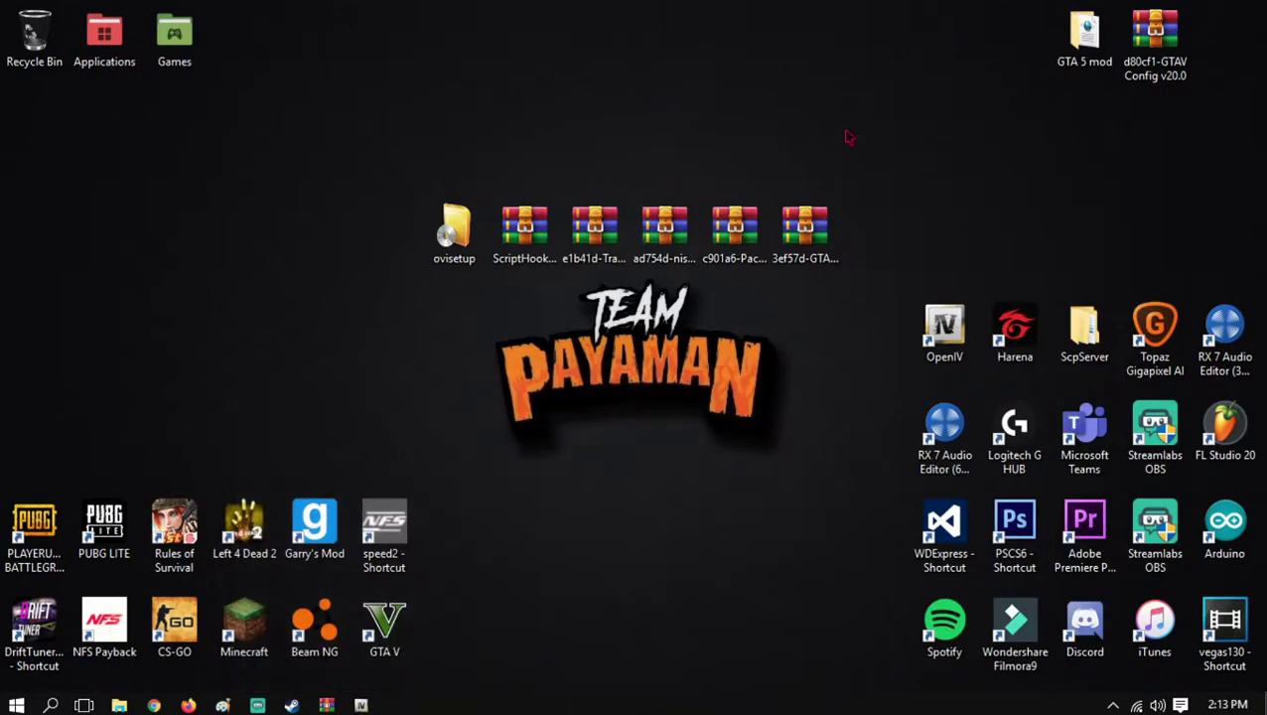
double_click(375, 644)
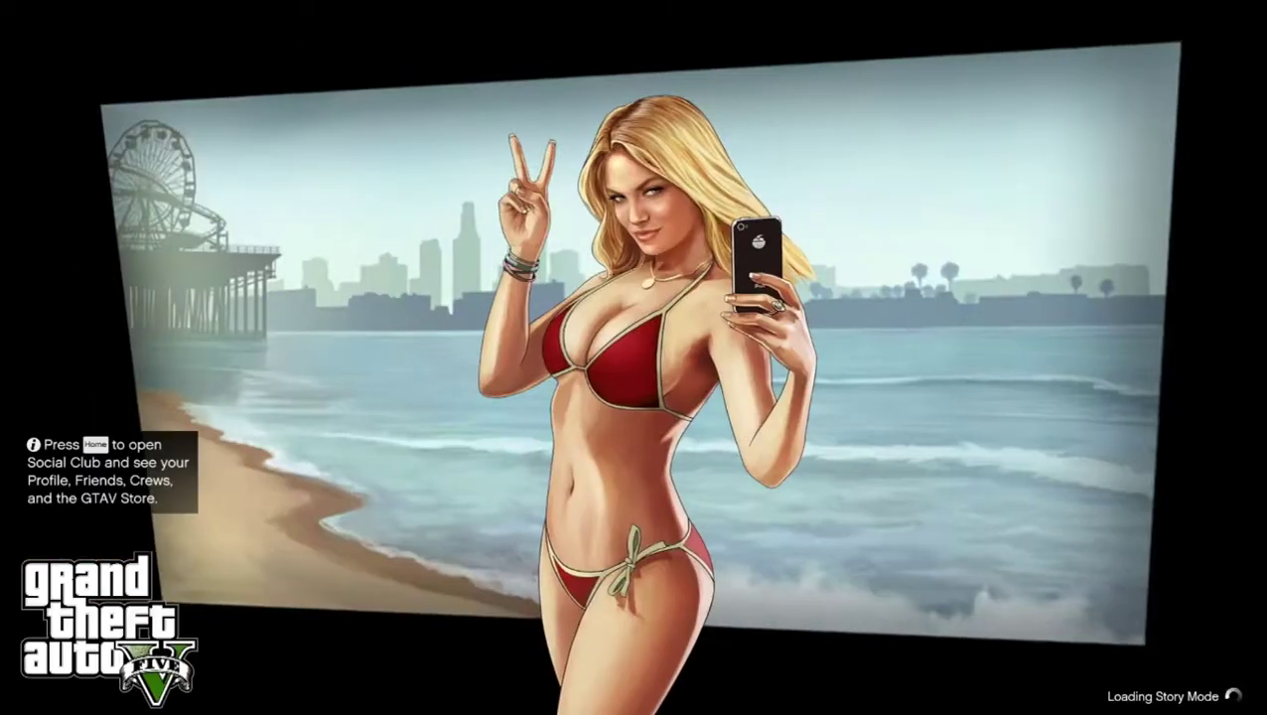
key("alt+Tab")
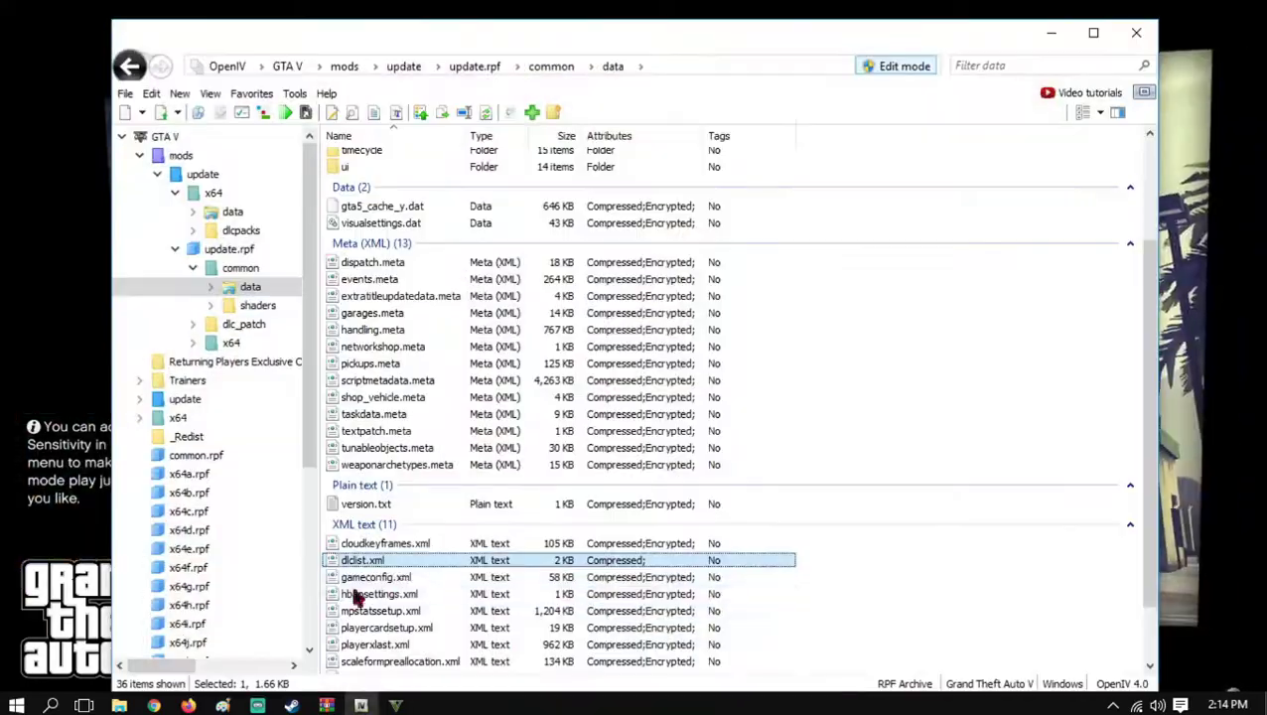
right_click(376, 260)
left_click(413, 291)
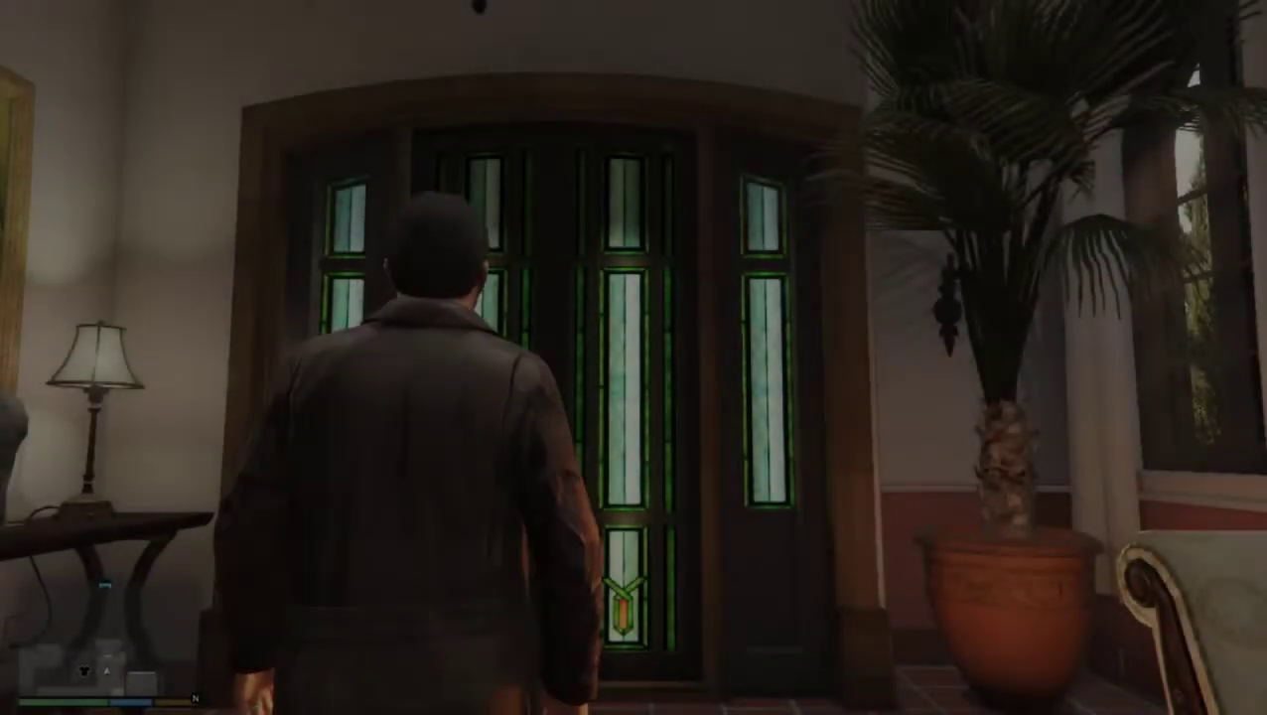
key("w")
key("w")
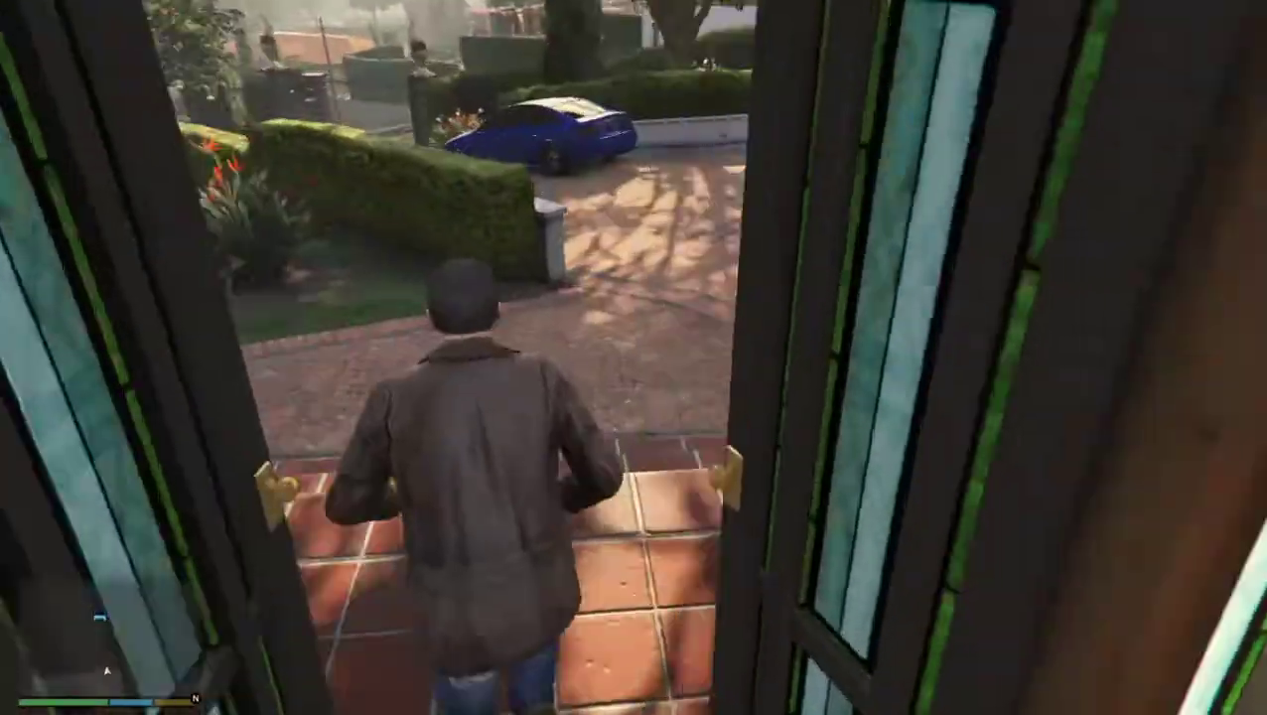
key("w")
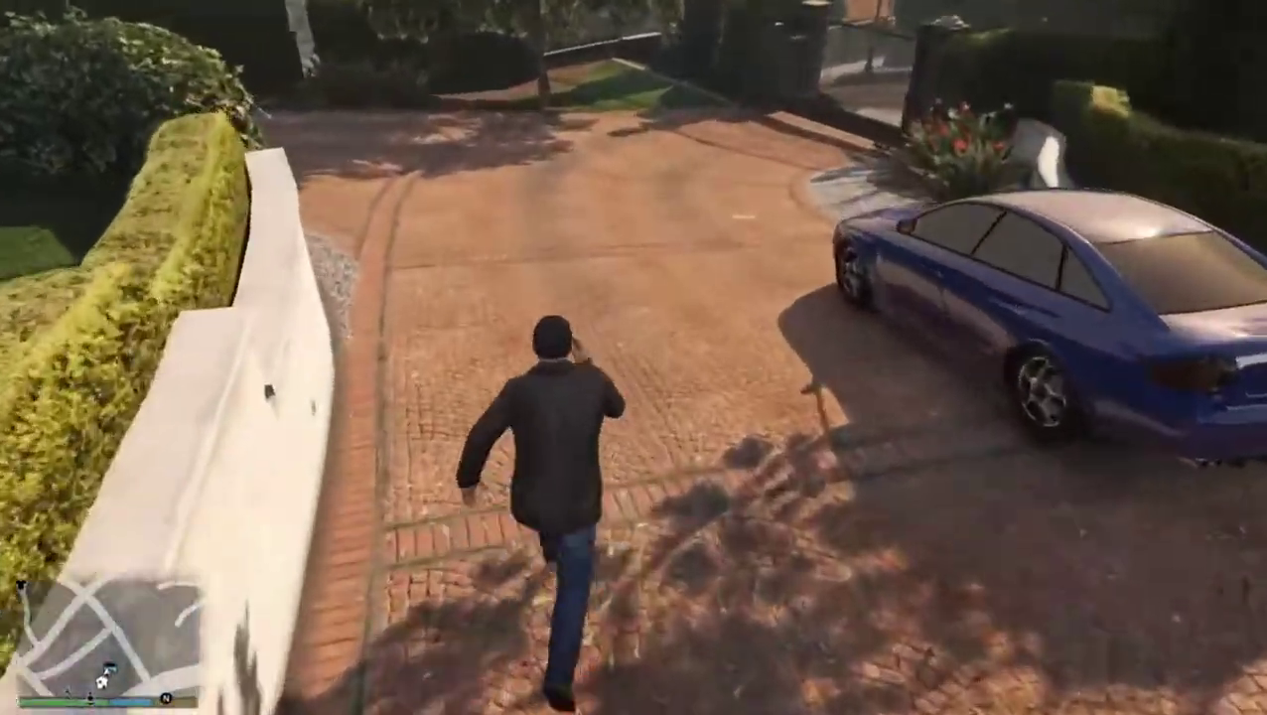
key("w")
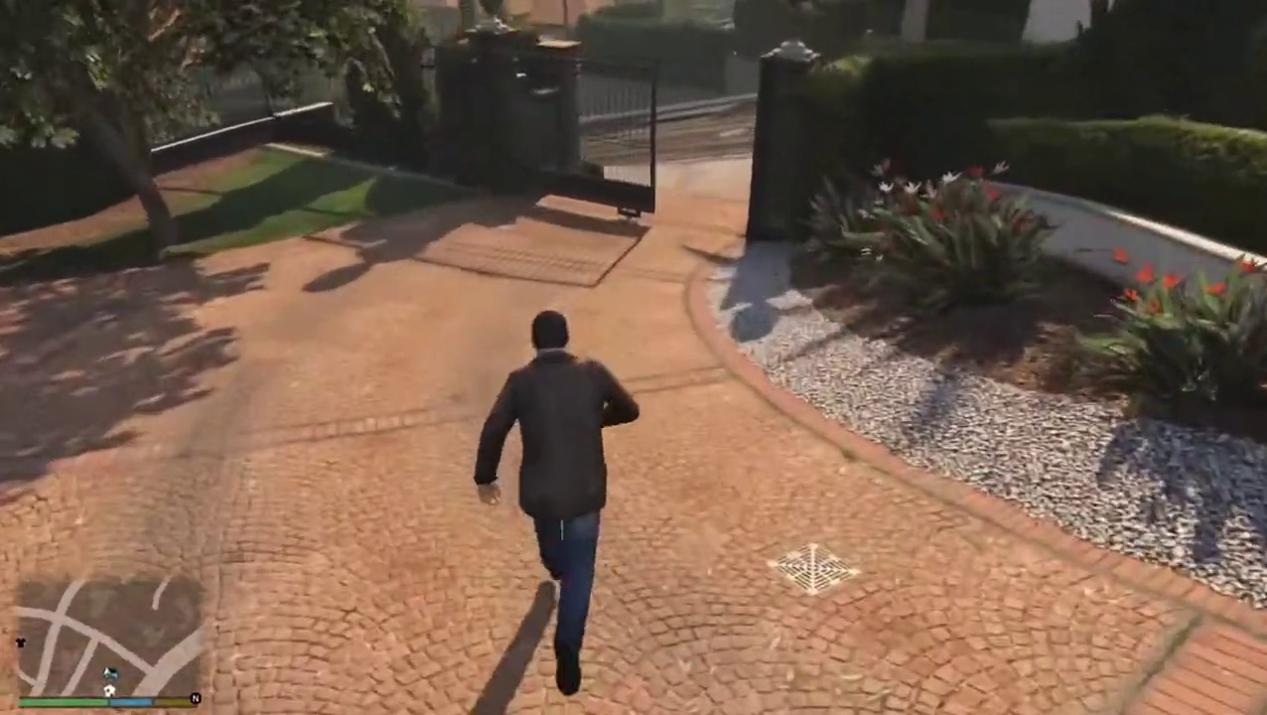
key("w")
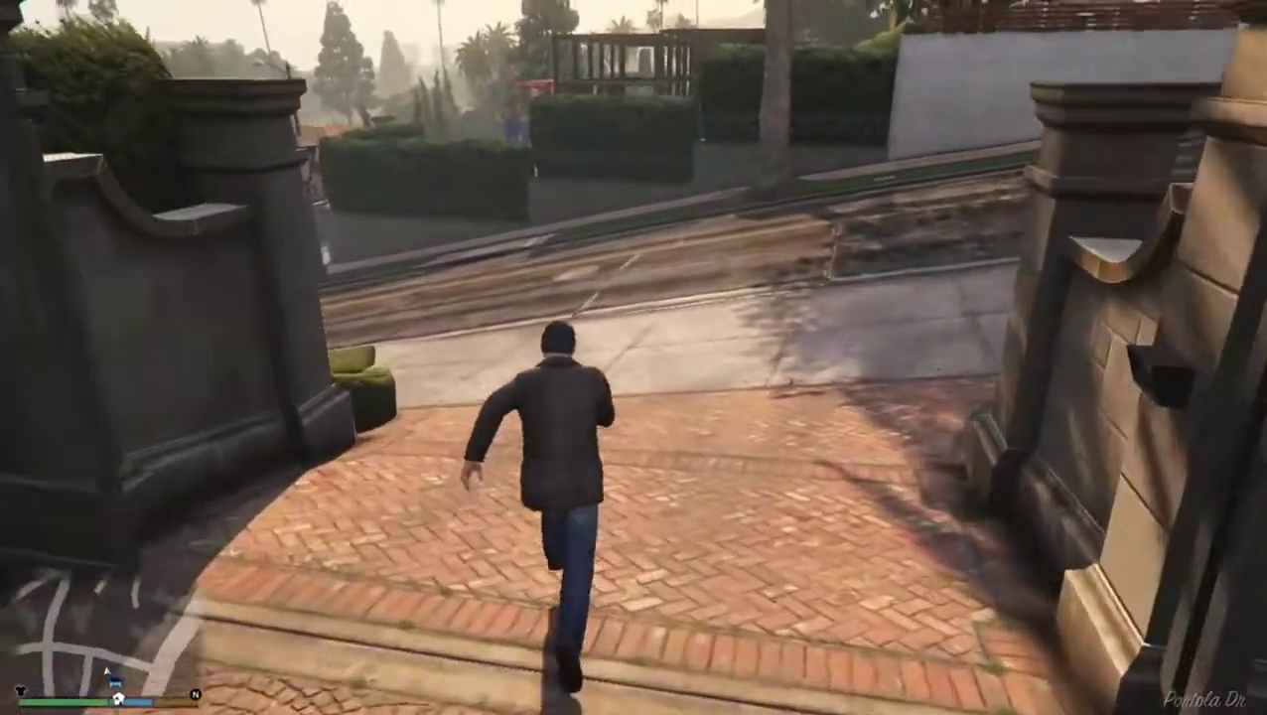
Spawn the nismo20 car from the trainer's Added Vehicles Menu under Vehicle Spawning and close the trainer
key("F3")
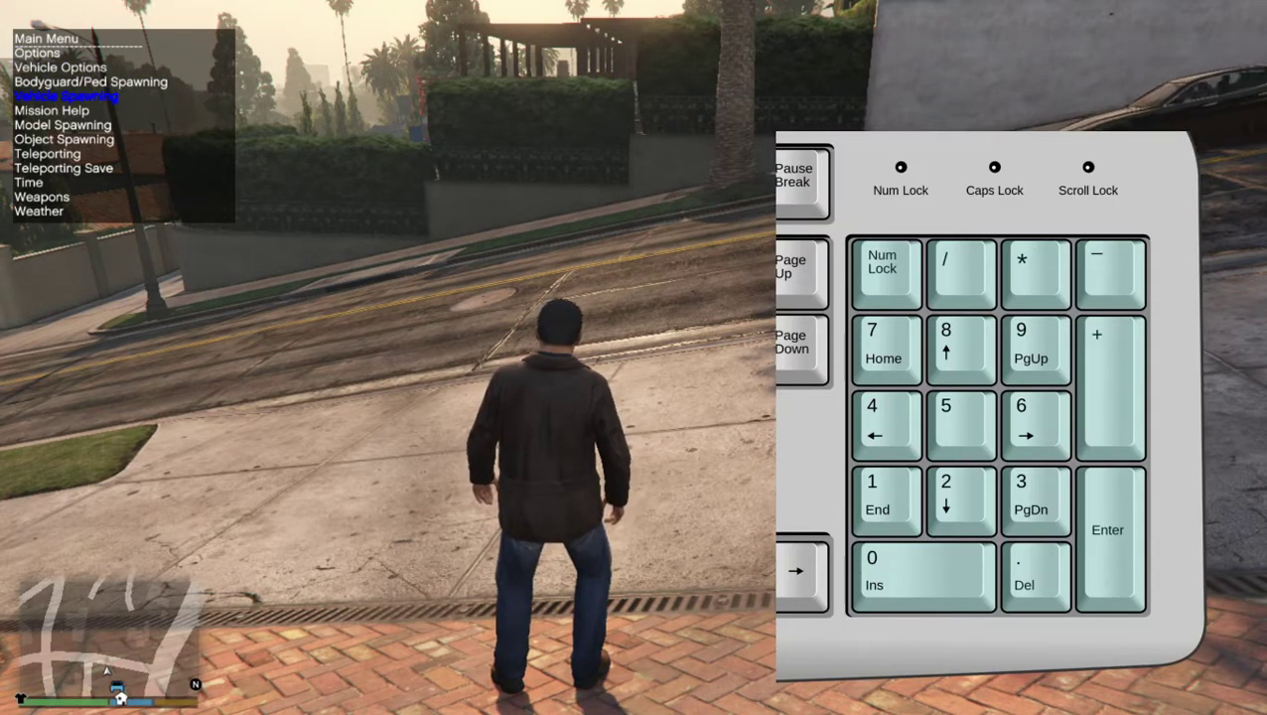
key("KP_5")
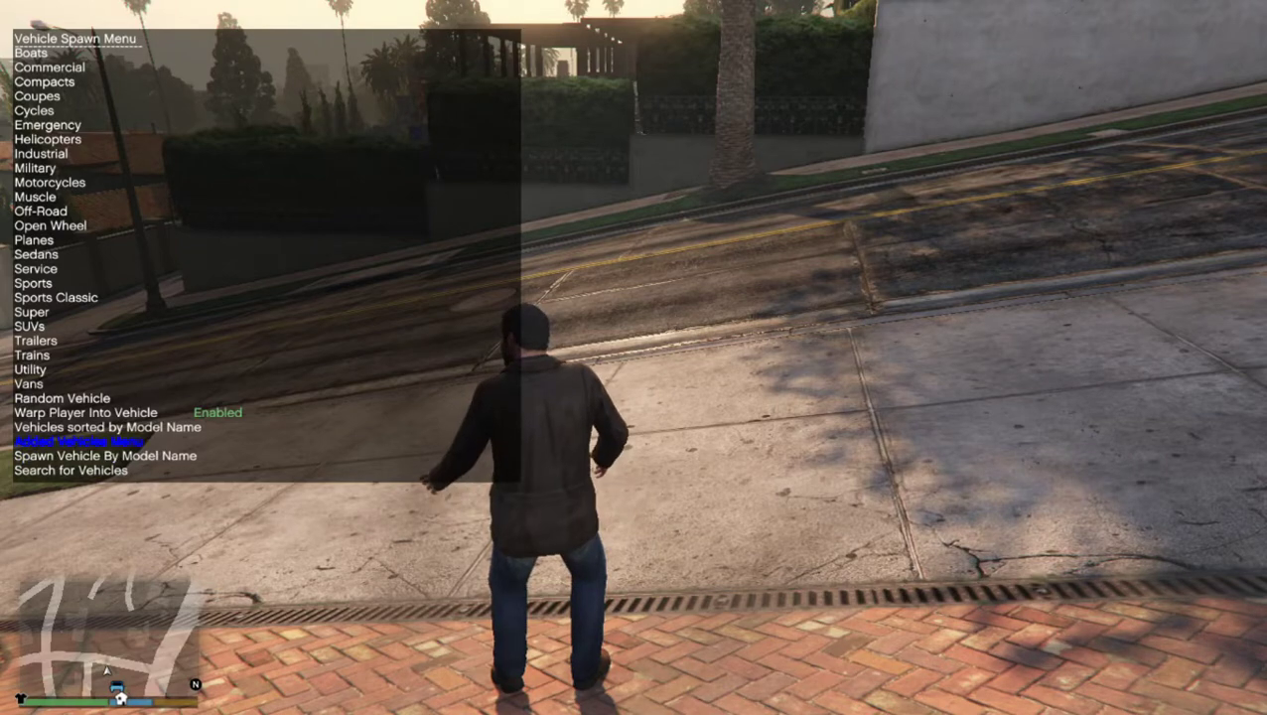
key("KP_5")
key("F4")
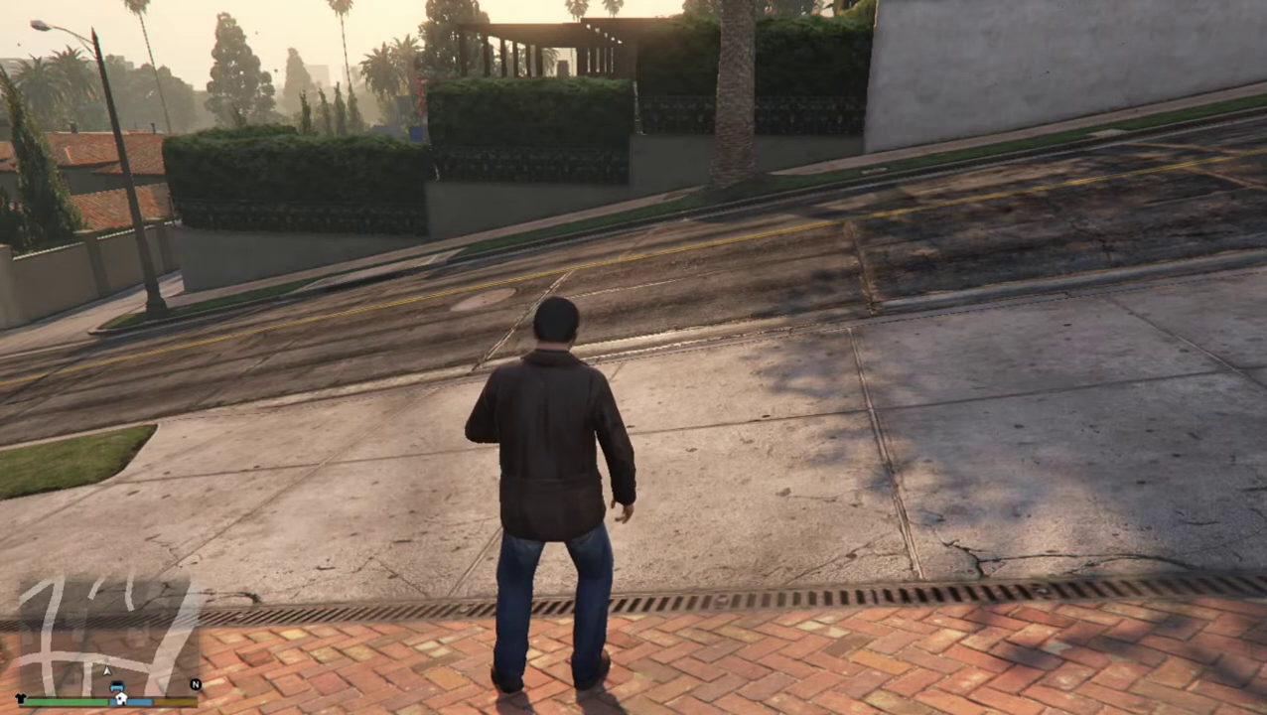
key("F4")
key("KP_5")
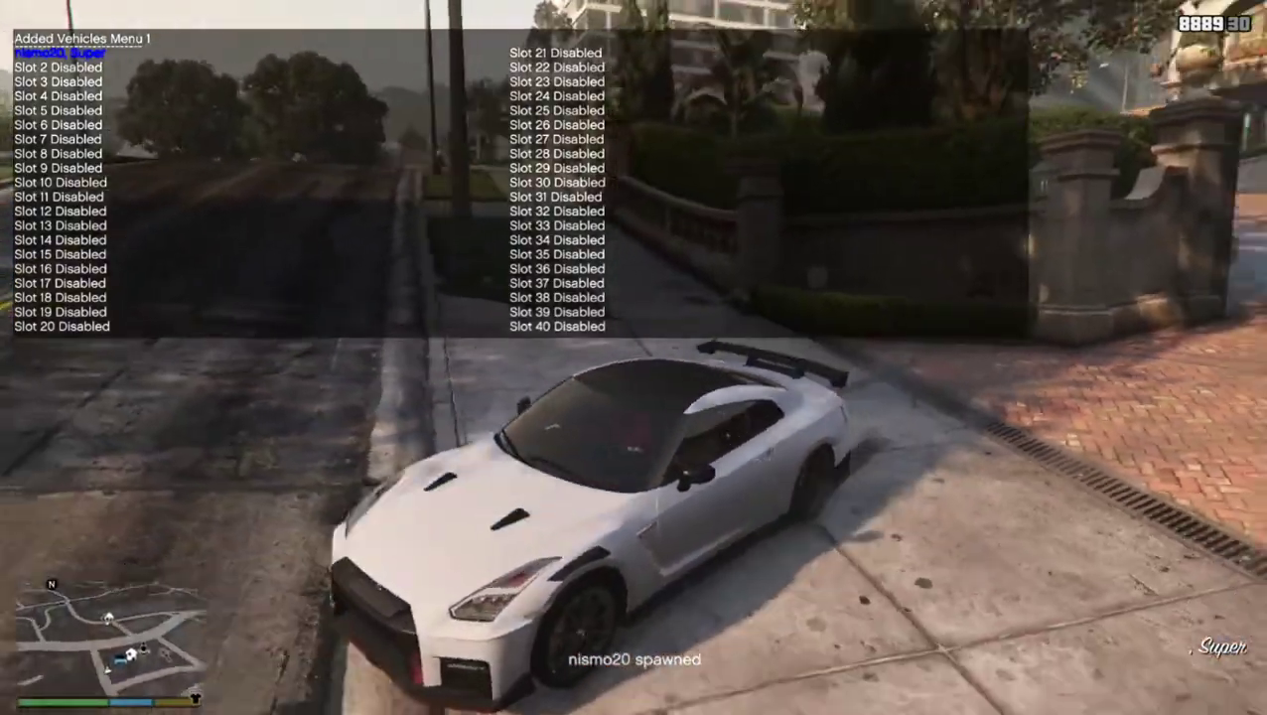
key("F4")
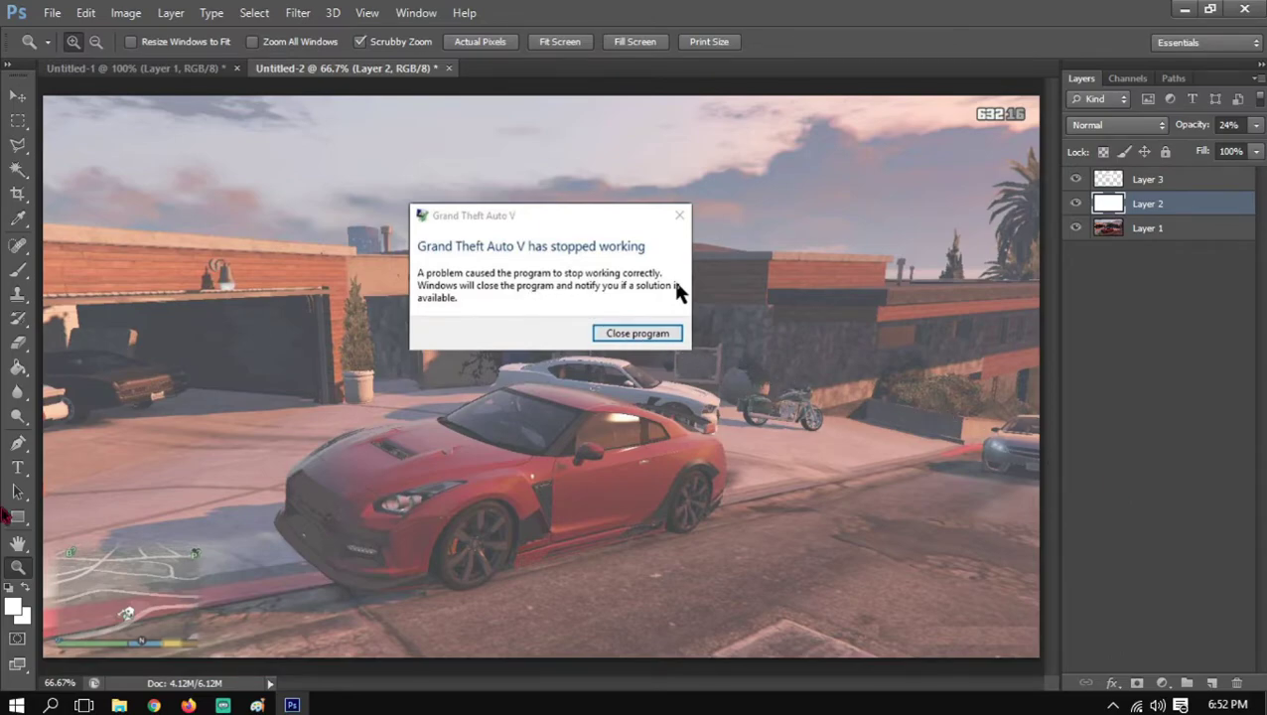
Examine the "Grand Theft Auto V has stopped working" error message in the Photoshop image up close and at full view
left_click_drag(545, 290, 562, 283)
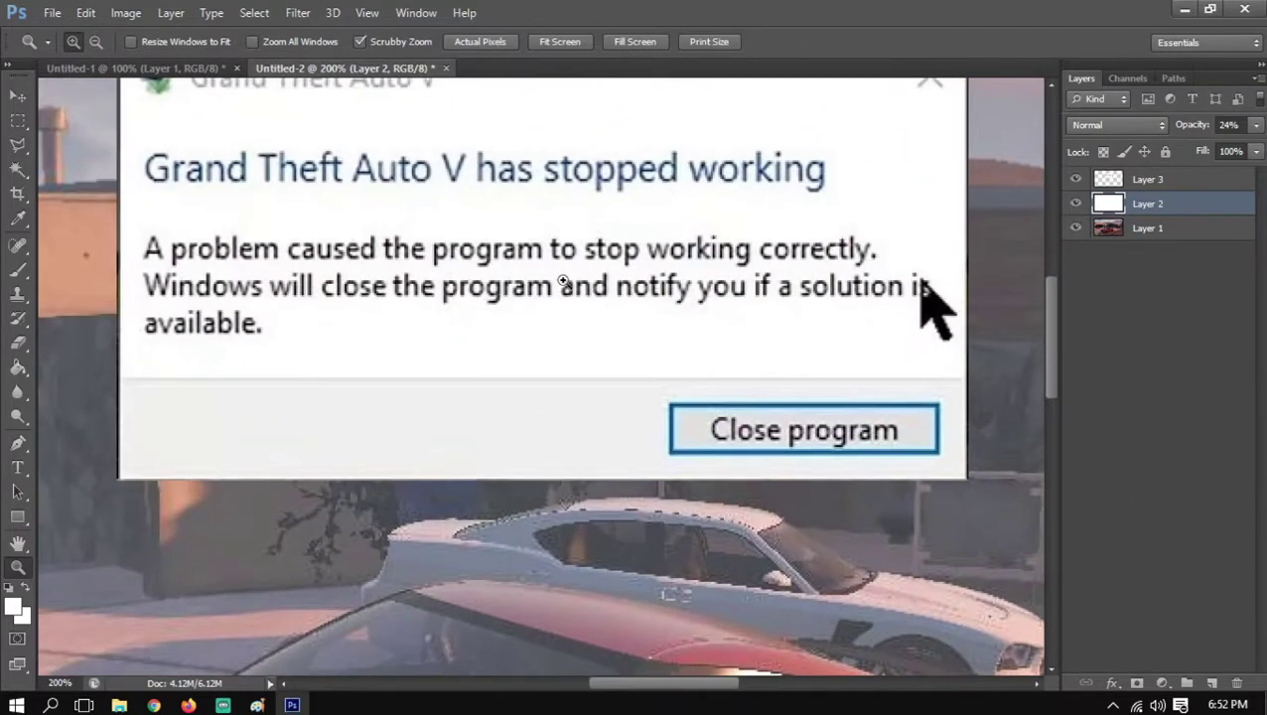
right_click(546, 285)
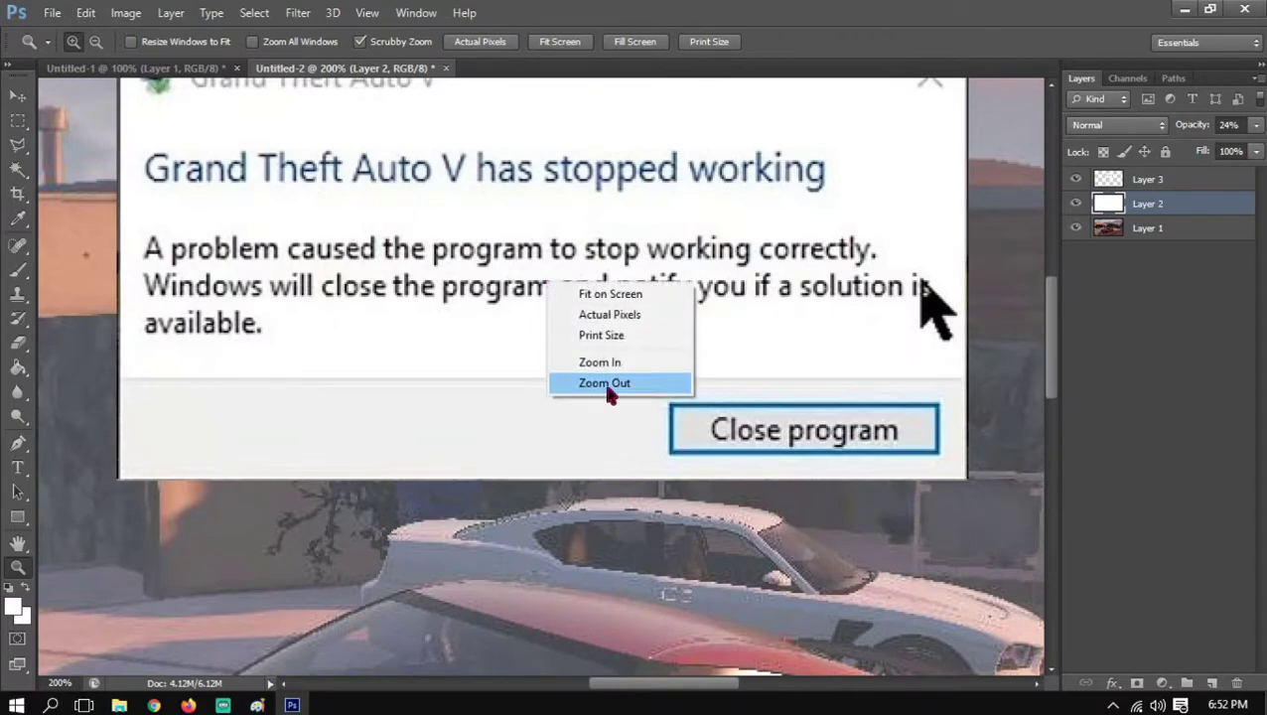
left_click(656, 385)
right_click(512, 384)
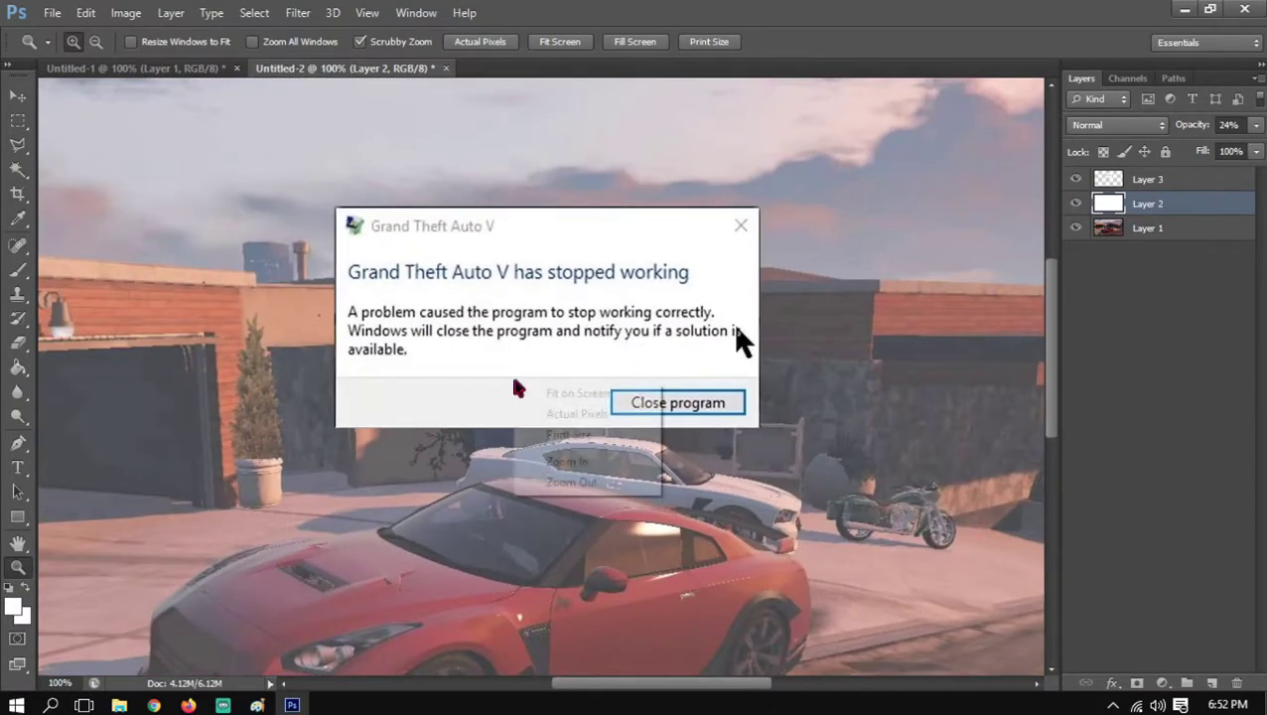
left_click(576, 484)
right_click(497, 364)
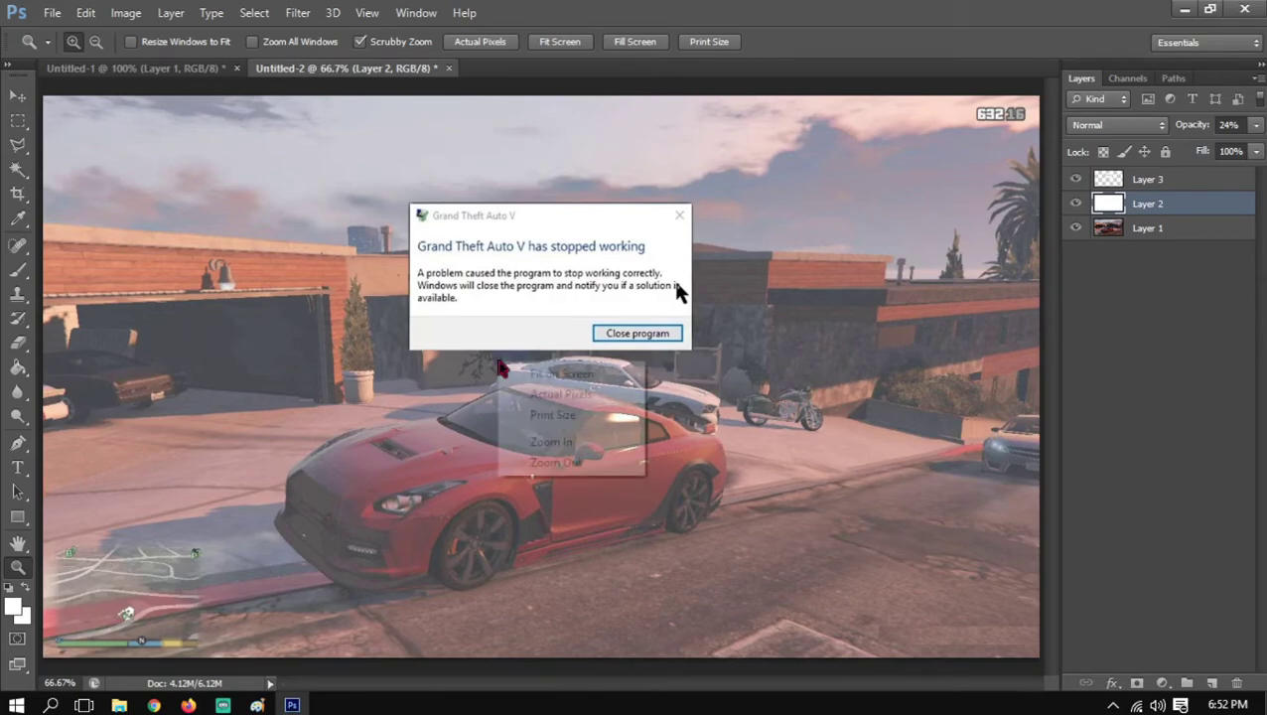
left_click(554, 467)
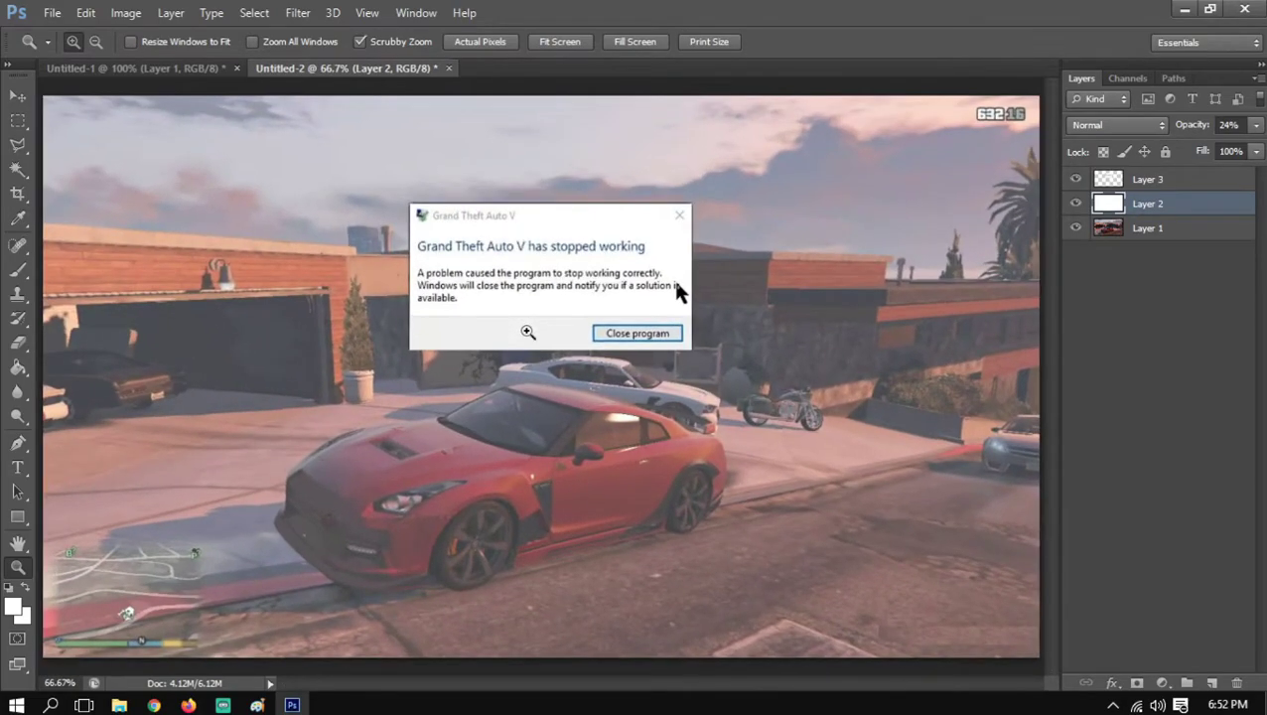
right_click(515, 331)
left_click(590, 434)
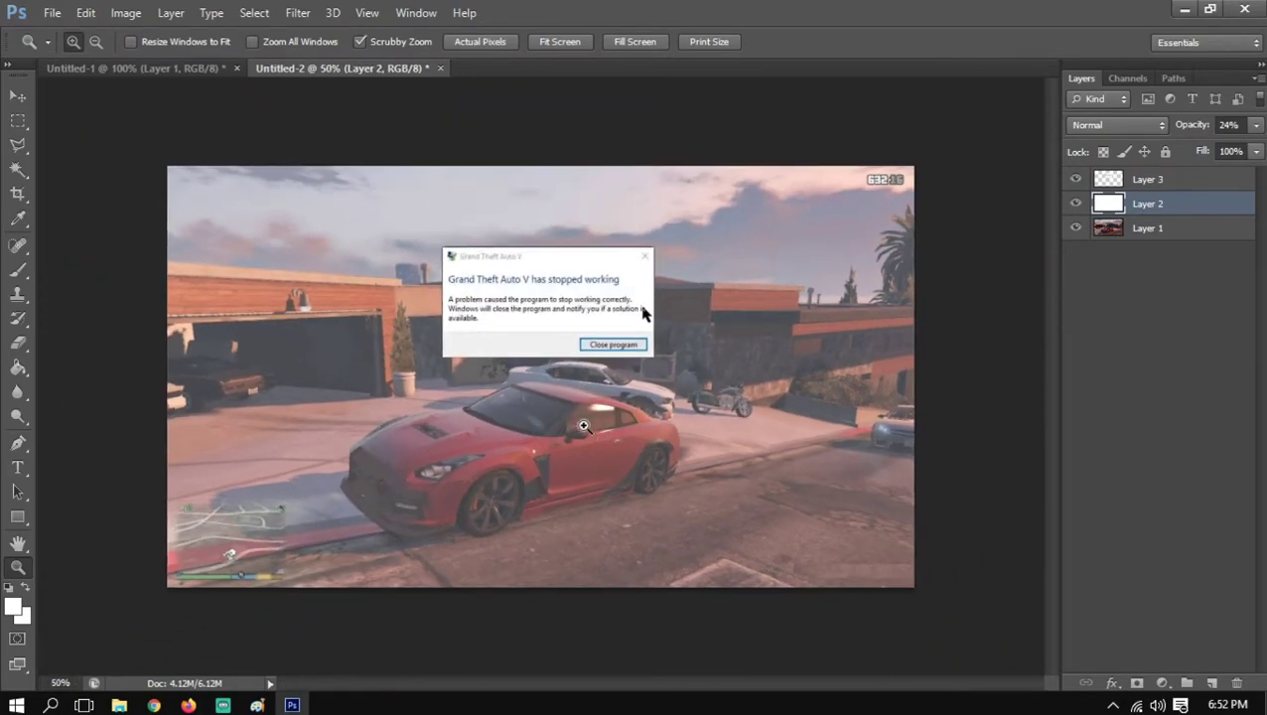
left_click(568, 282)
left_click(571, 286)
right_click(530, 293)
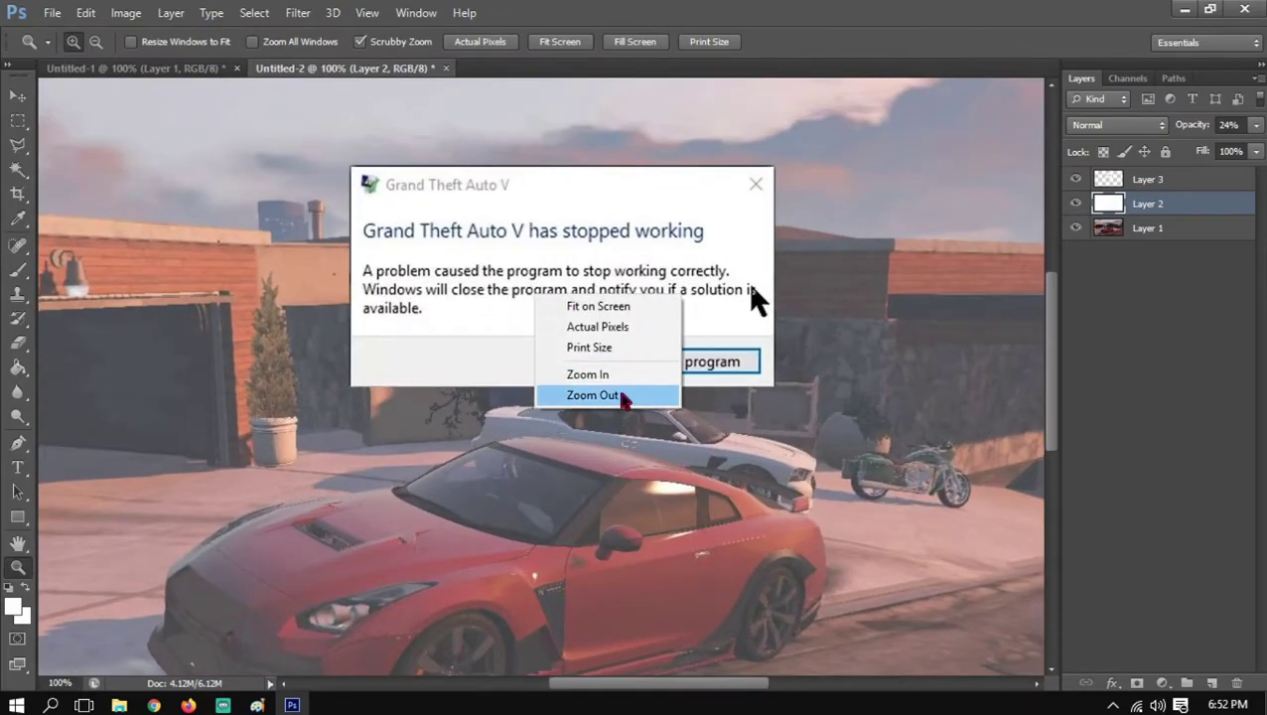
left_click(572, 397)
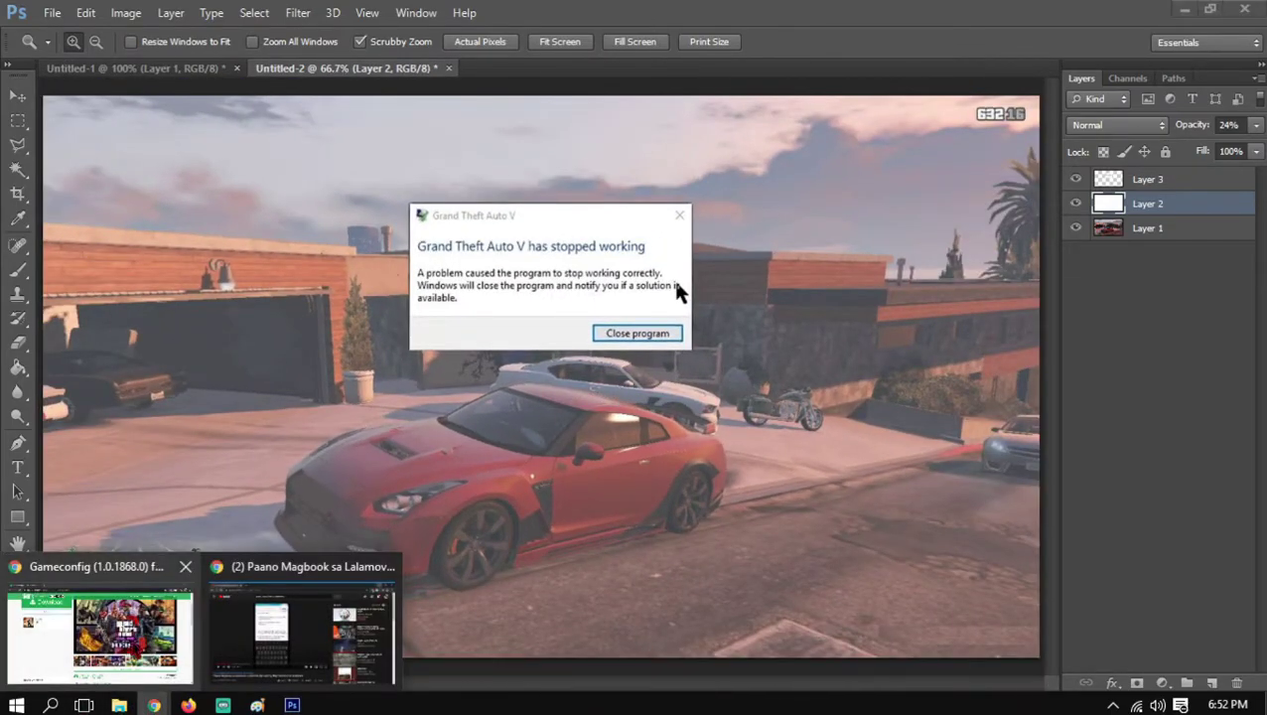
Switch to Chrome and examine the Gameconfig (1.0.1868.0) page on gta5-mods.com, highlighting "for Limitless Vehicles" in its title
left_click(99, 626)
scroll(93, 368, "up", 3)
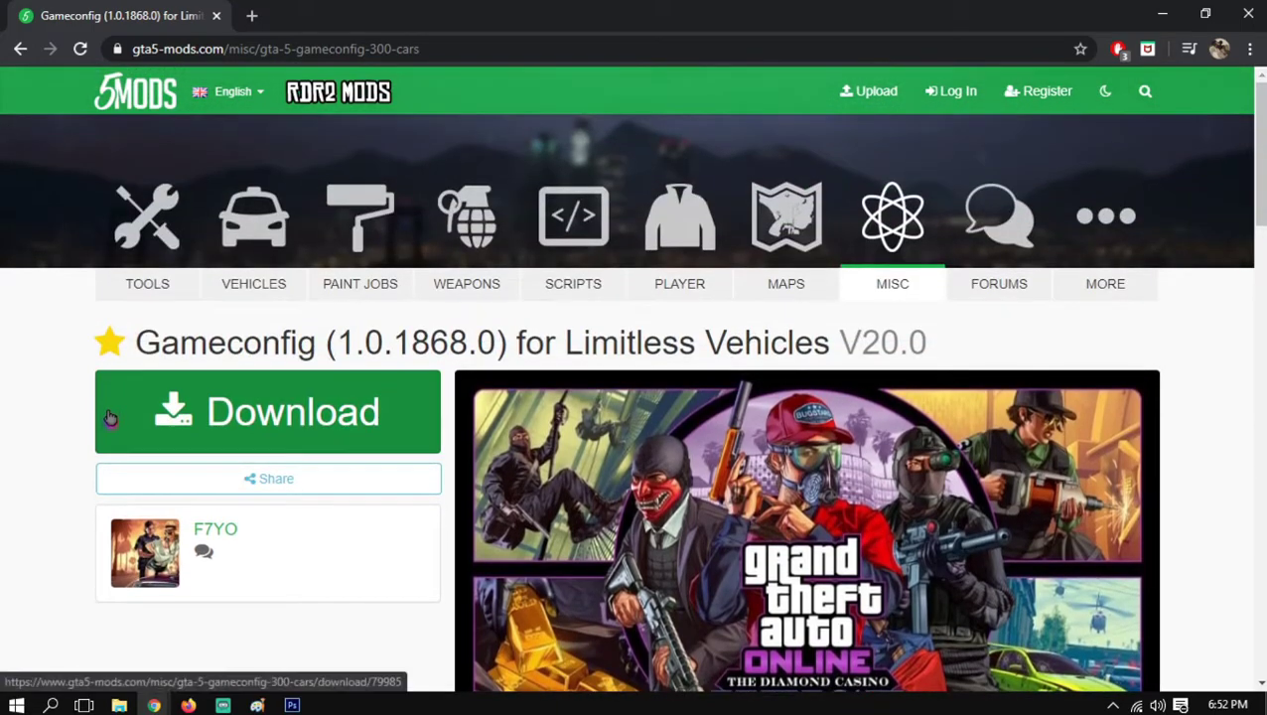
left_click_drag(524, 343, 811, 362)
left_click_drag(513, 337, 827, 345)
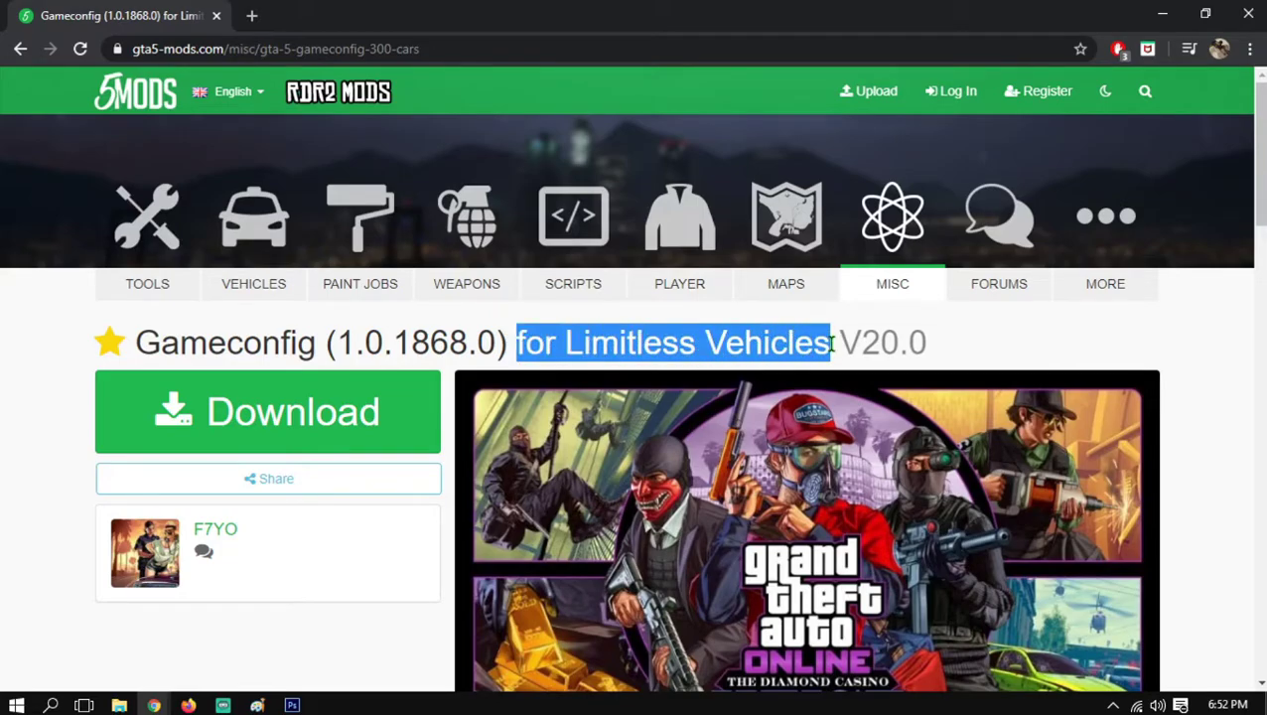
Examine the version list and description on the Gameconfig mod page
scroll(271, 330, "down", 5)
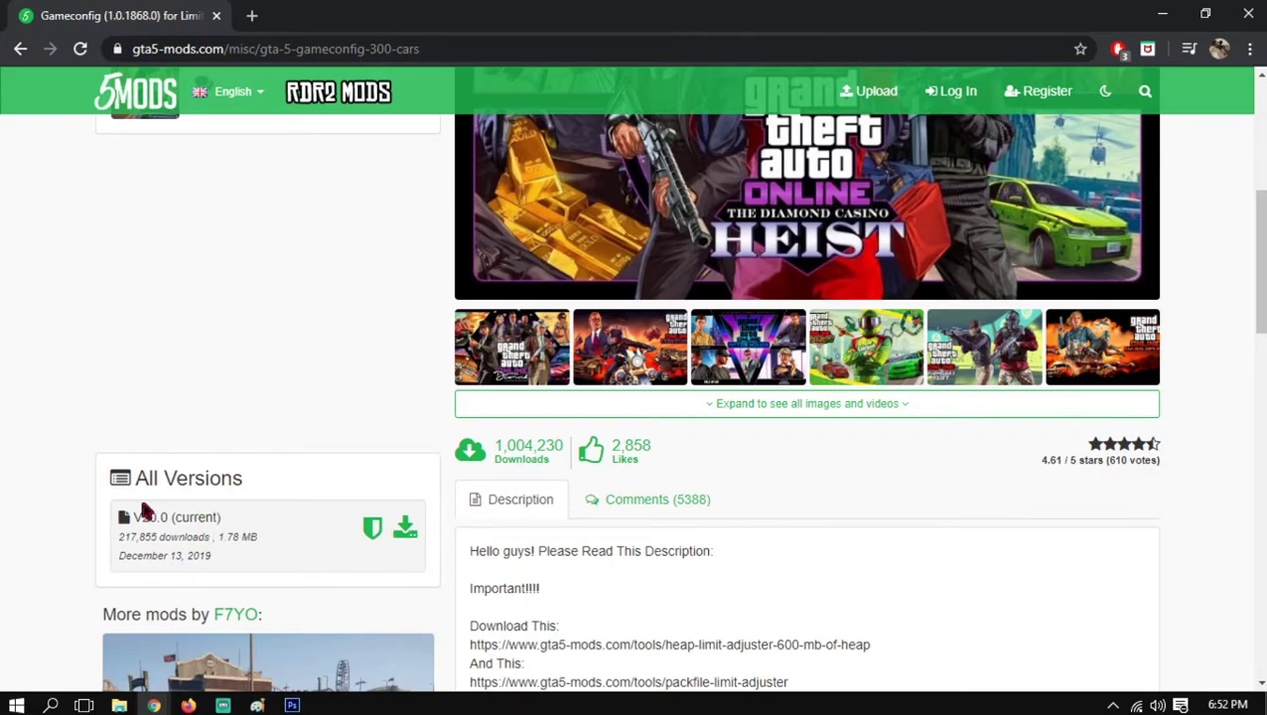
scroll(298, 524, "down", 1)
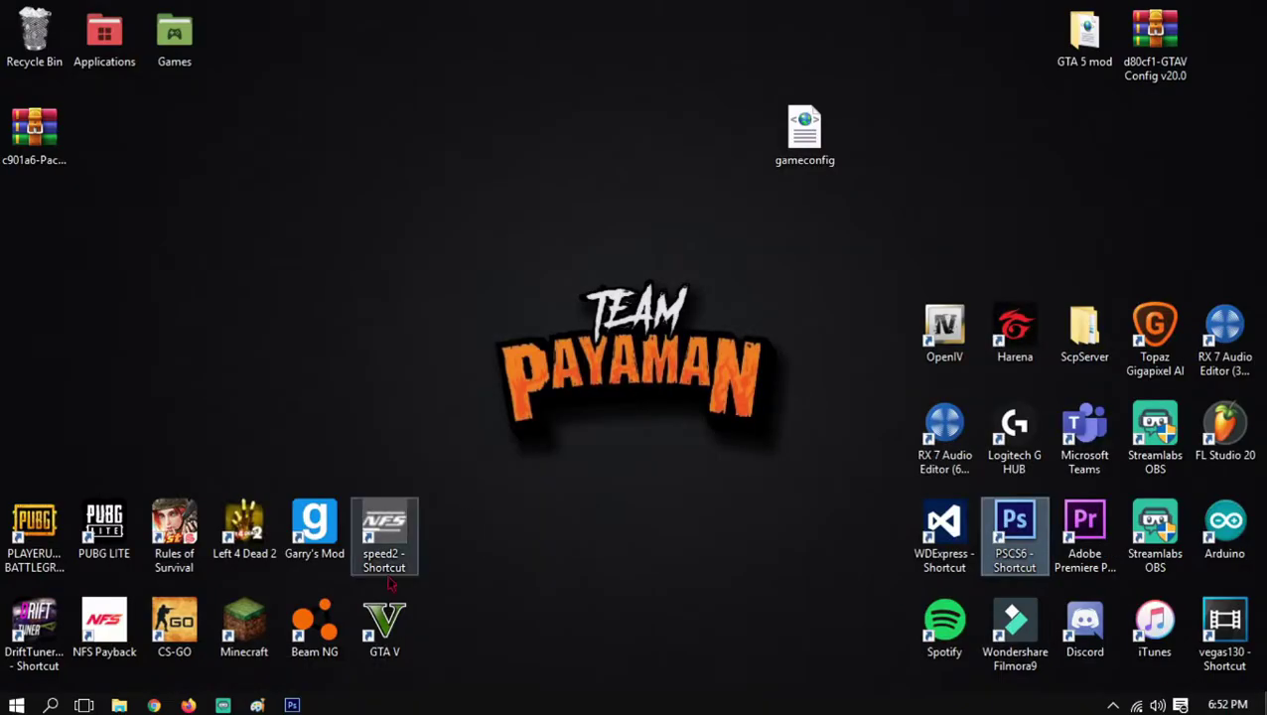
Look through the property pages of the GTA V desktop shortcut for the game version, then close them
right_click(366, 623)
left_click(415, 609)
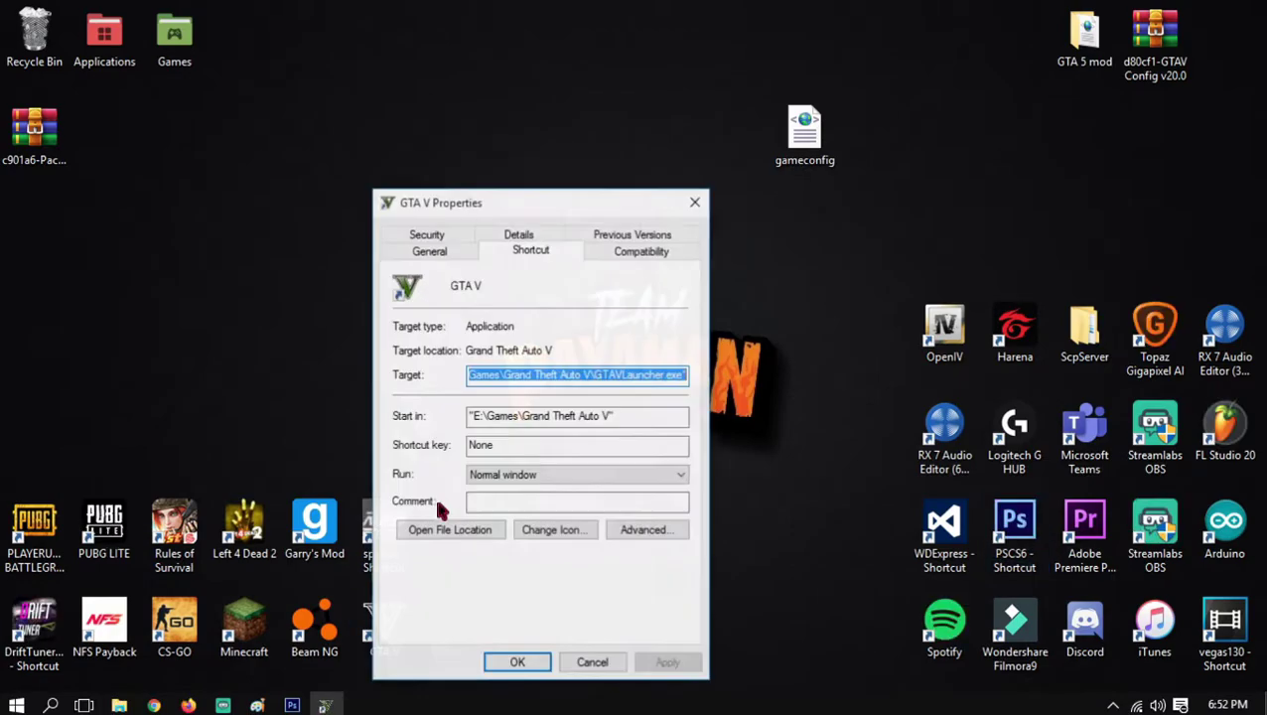
left_click(631, 237)
left_click(527, 235)
left_click(446, 238)
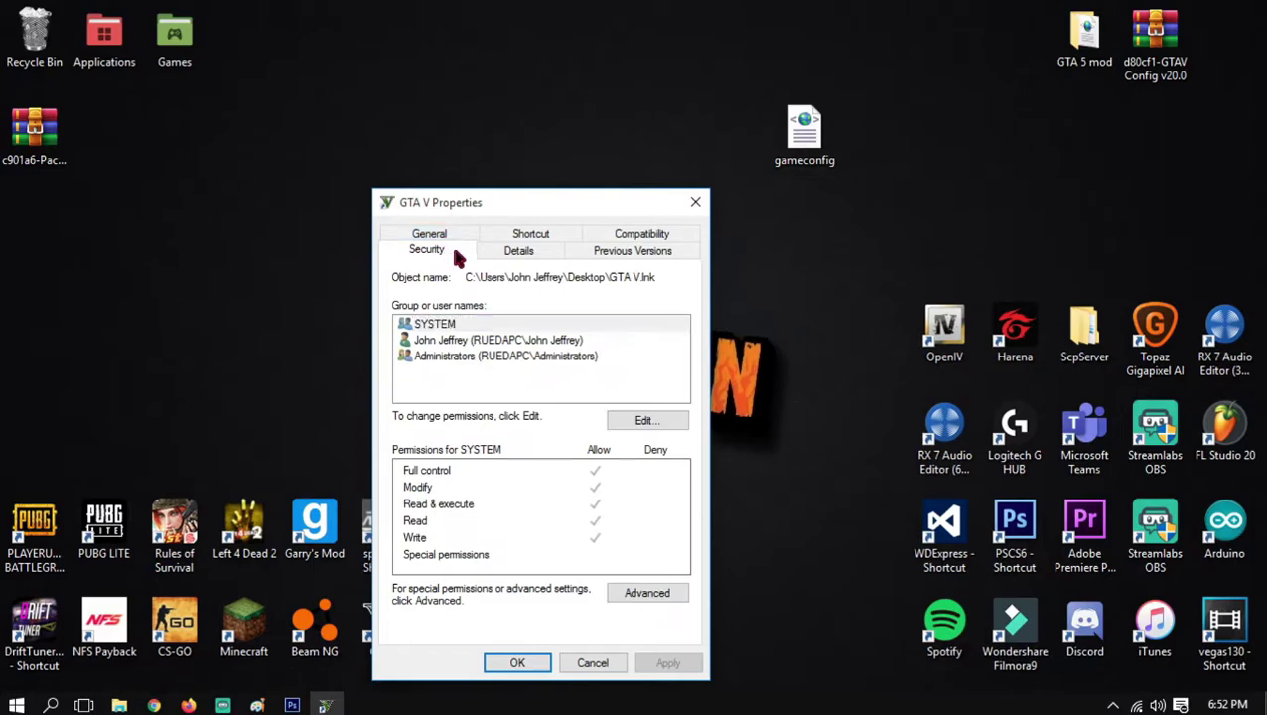
left_click(541, 254)
left_click(629, 254)
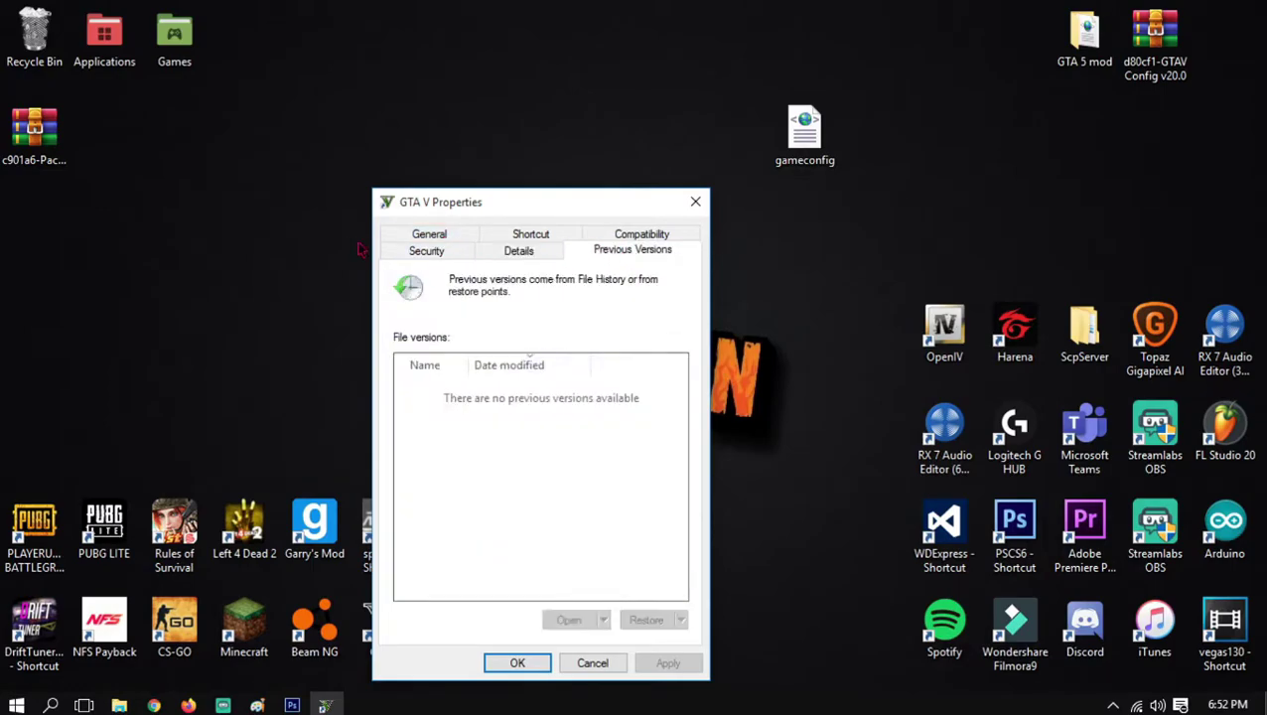
left_click(429, 256)
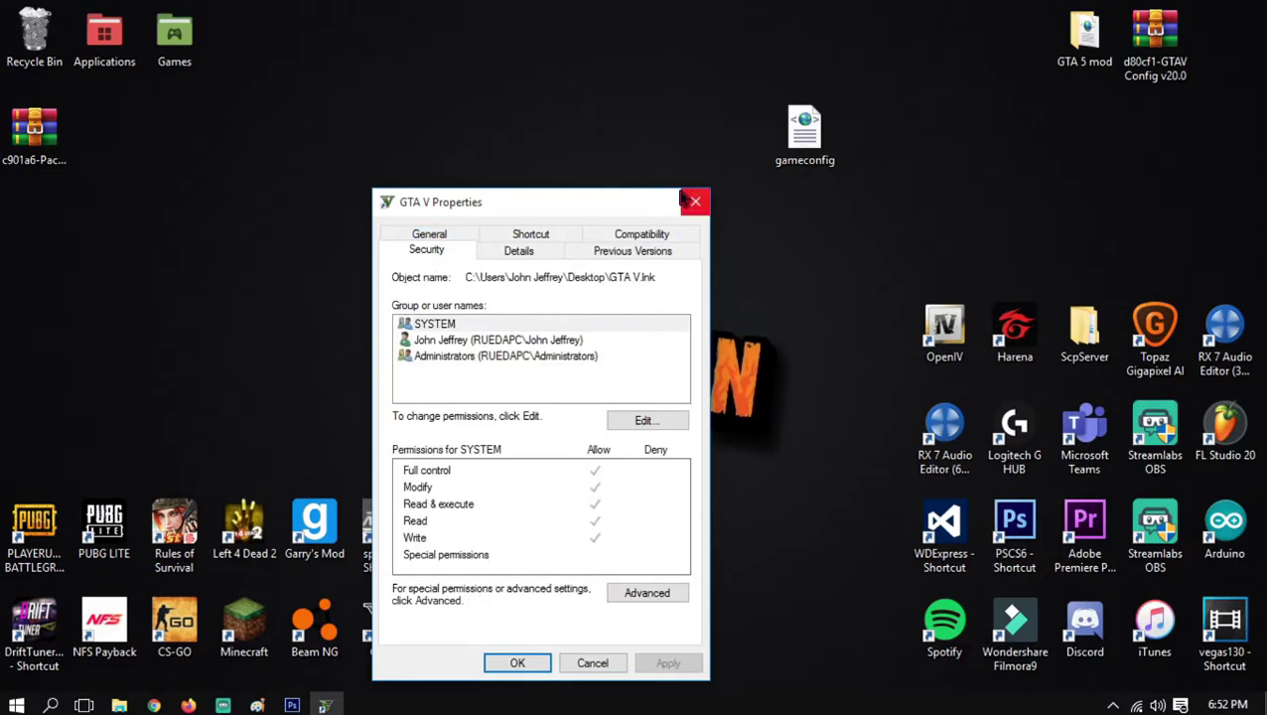
left_click(426, 234)
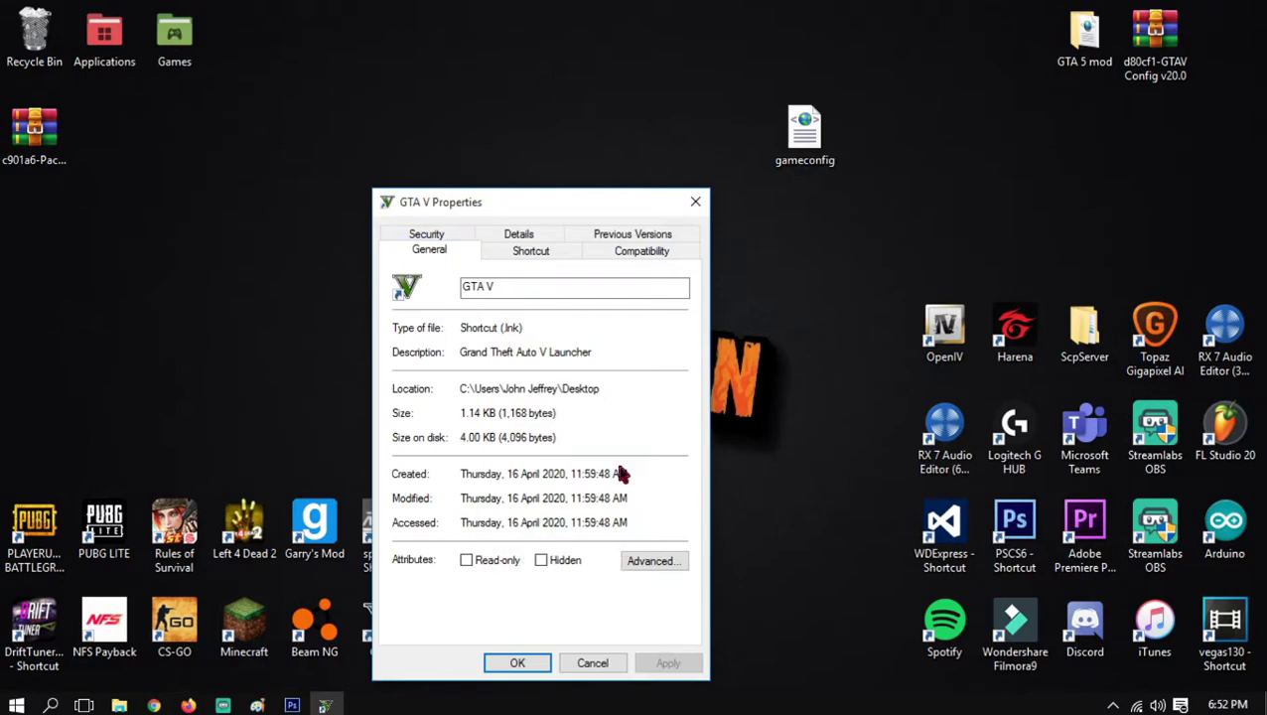
left_click(450, 228)
left_click(693, 204)
Find GTAVLauncher through the GTA V shortcut's file location and check its file version in the file details
right_click(380, 617)
left_click(453, 595)
left_click(463, 531)
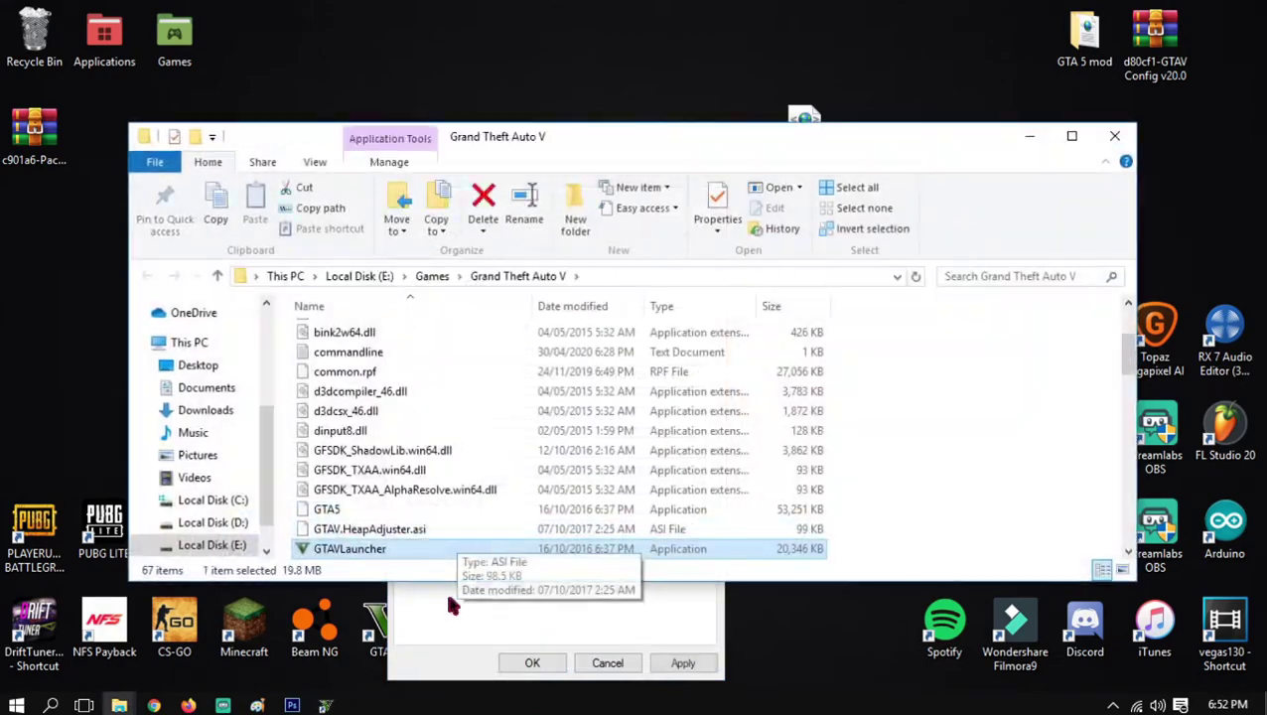
right_click(383, 549)
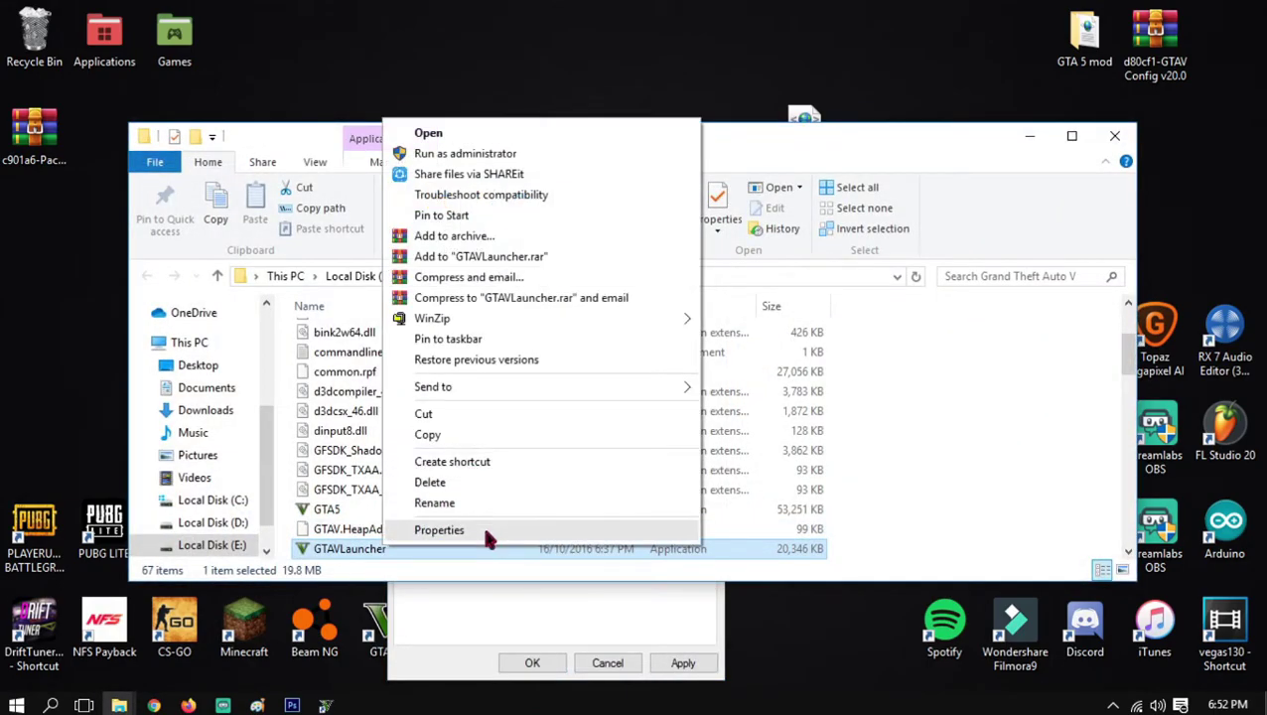
left_click(439, 530)
left_click(575, 252)
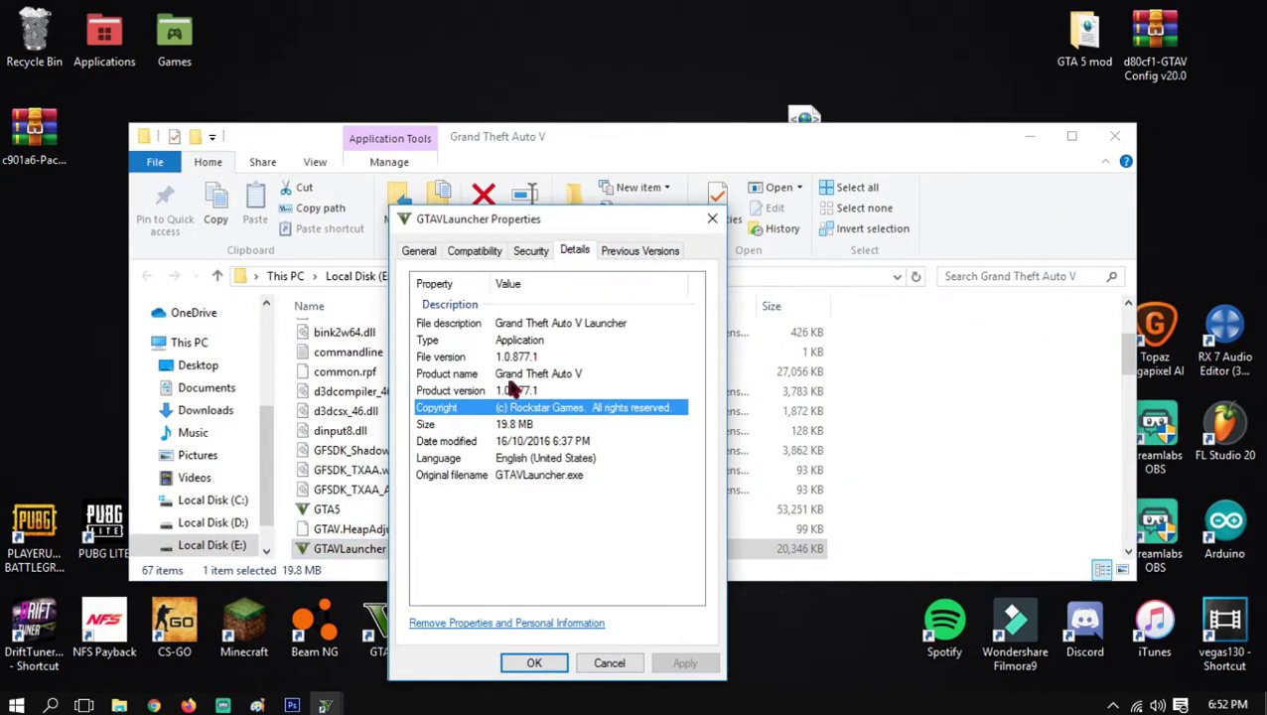
left_click(476, 357)
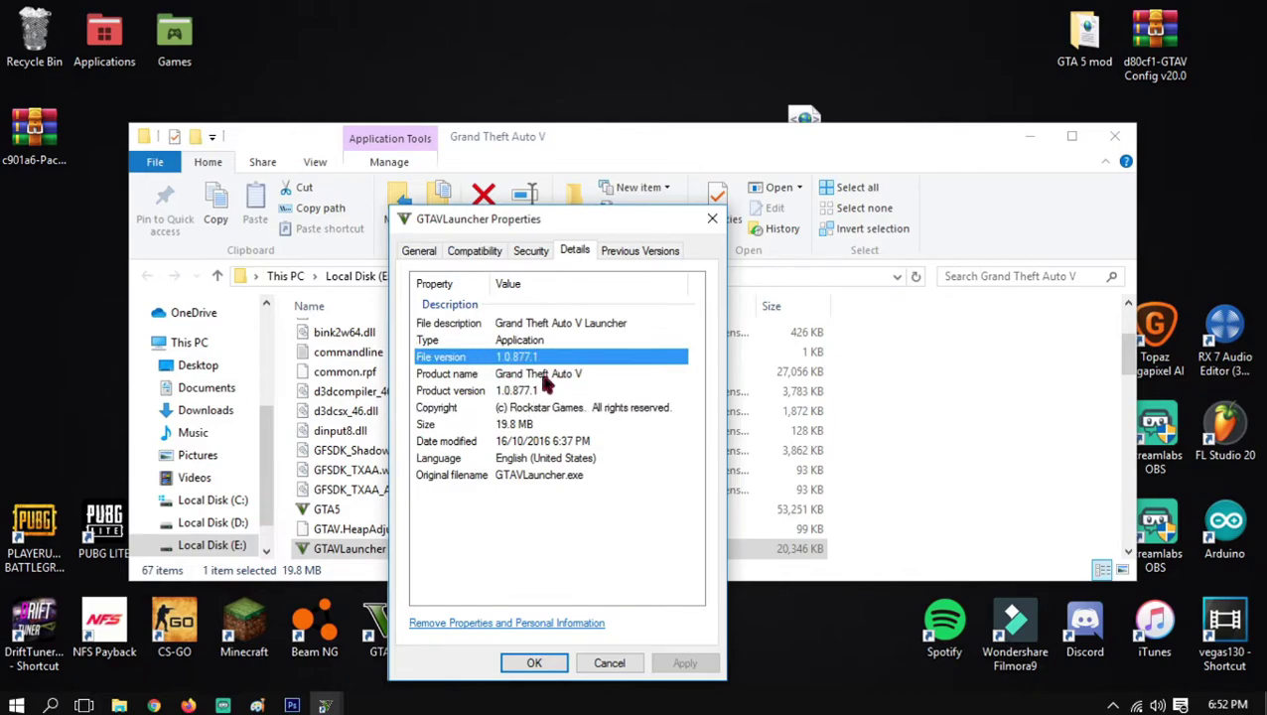
left_click(717, 212)
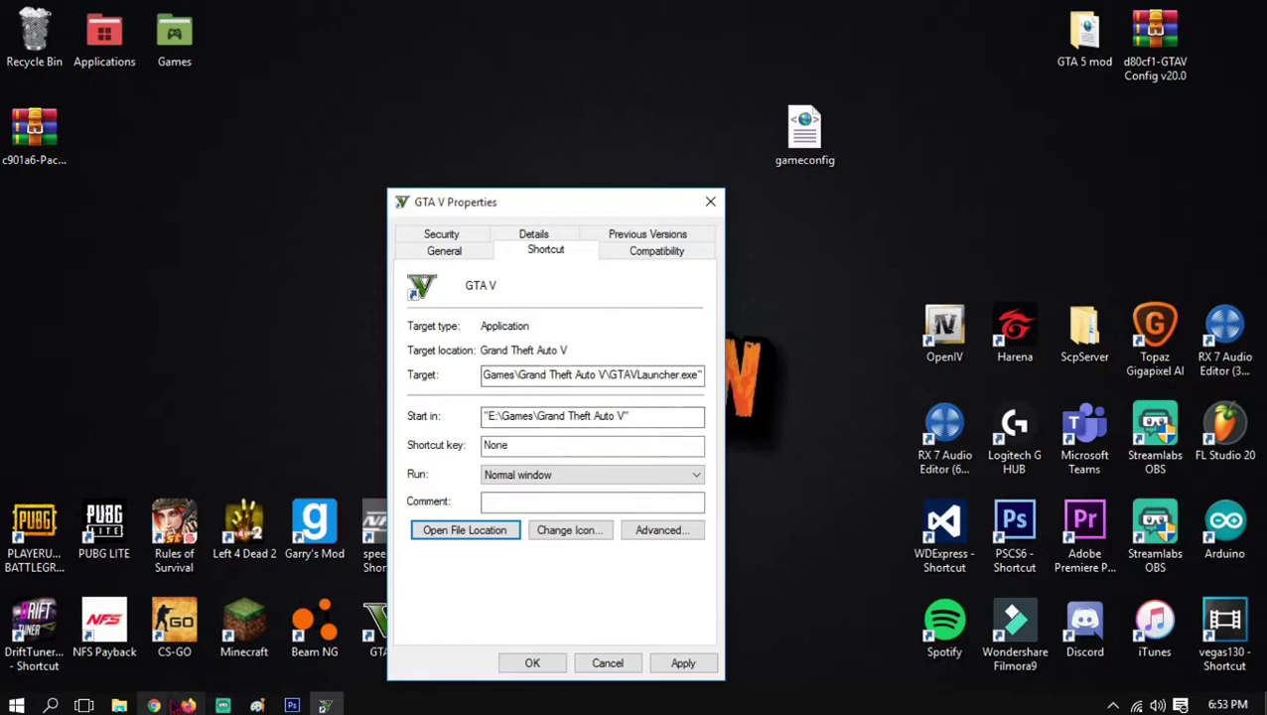
Switch to Chrome and compare the game version in the Gameconfig page's title
mouse_move(154, 705)
left_click(136, 636)
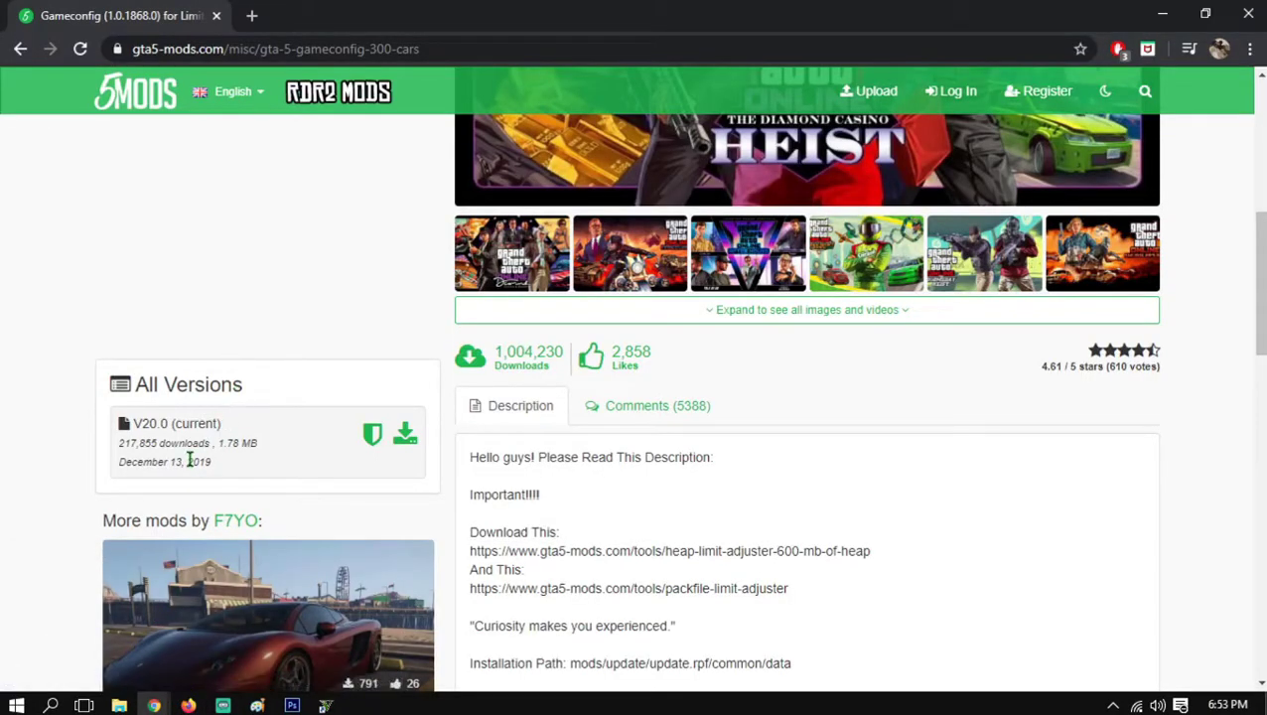
scroll(263, 447, "up", 5)
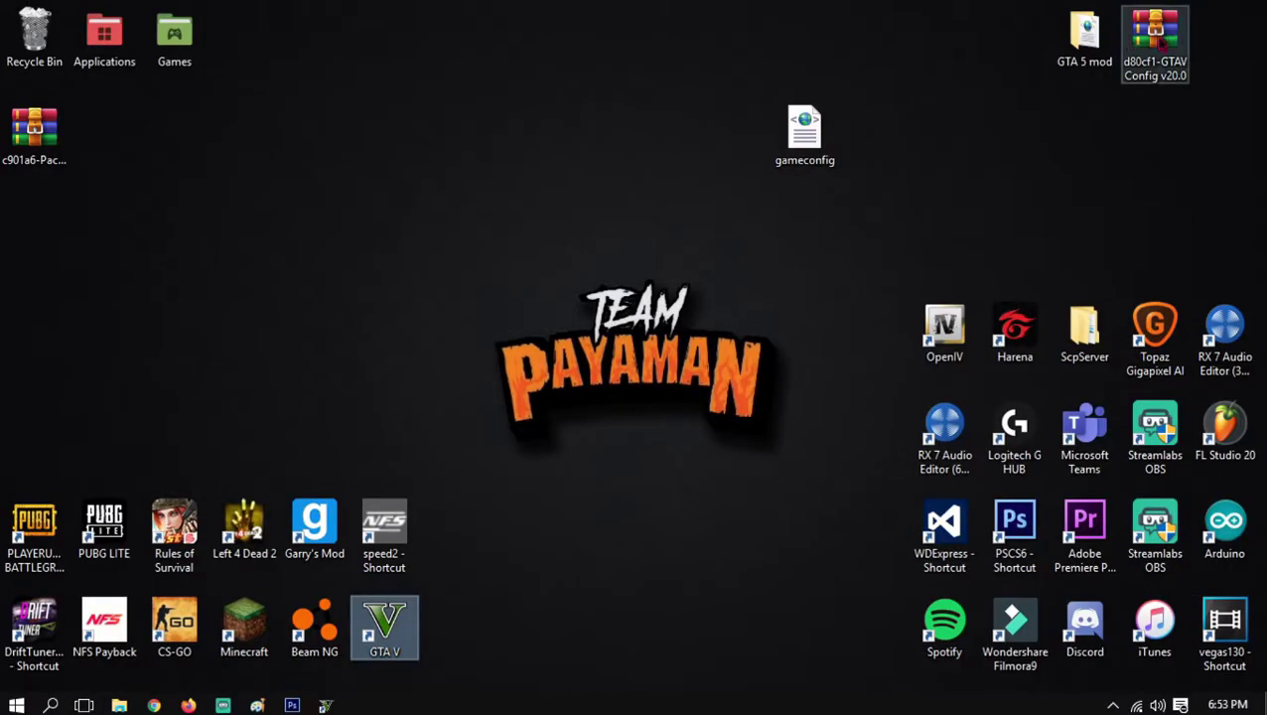
Open the d80cf1-GTAV Config v20.0 archive on the desktop and go to Older Versions\Gta Config v4.0 For 1.0.877.1
double_click(1155, 45)
left_click(988, 45)
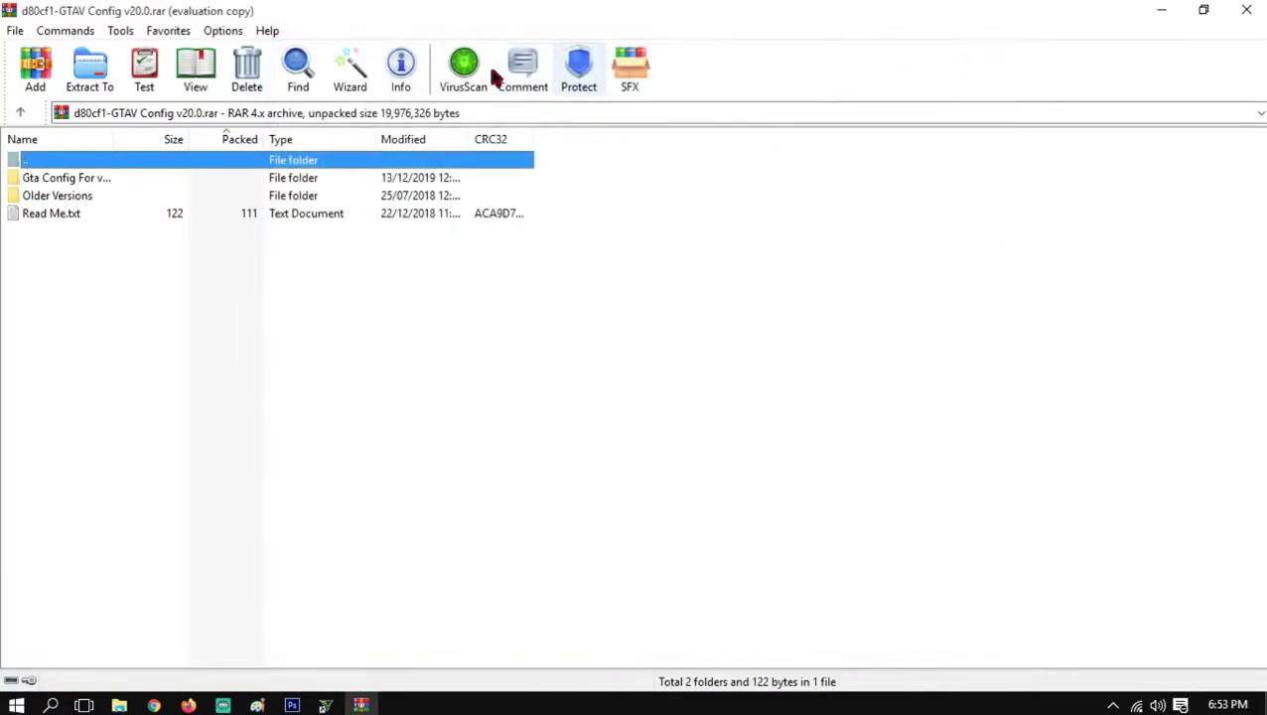
double_click(57, 198)
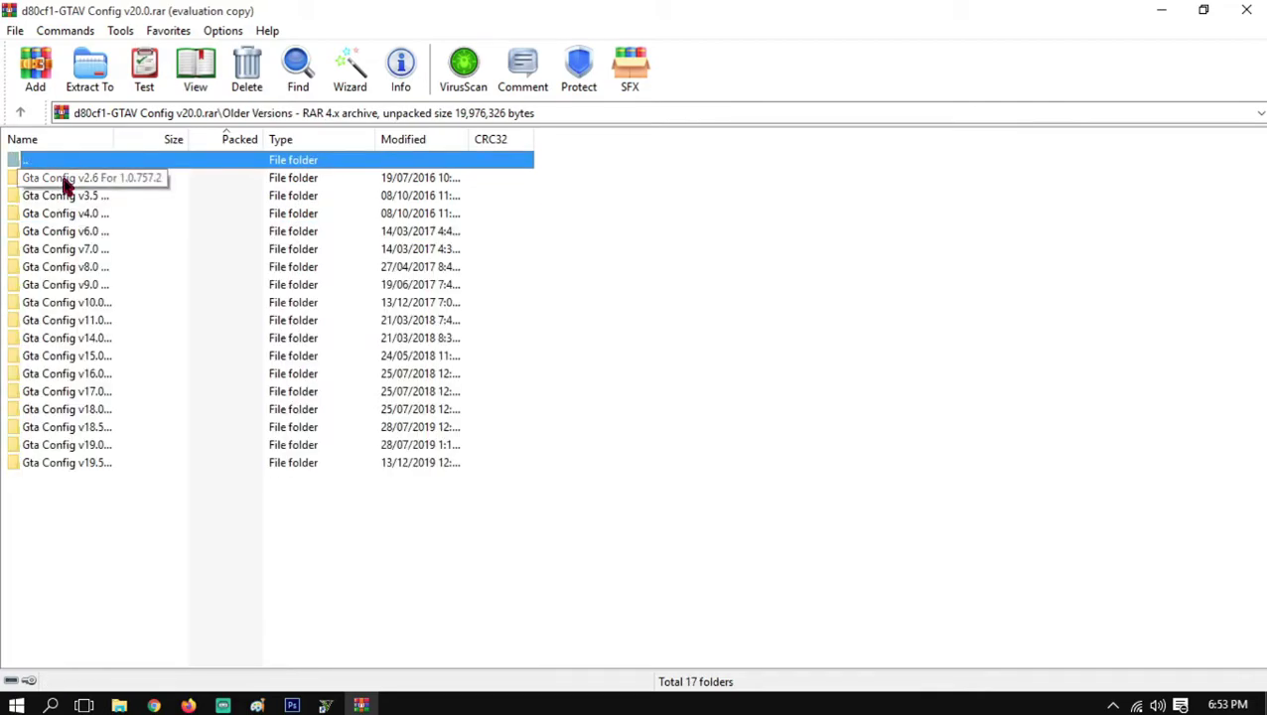
double_click(74, 214)
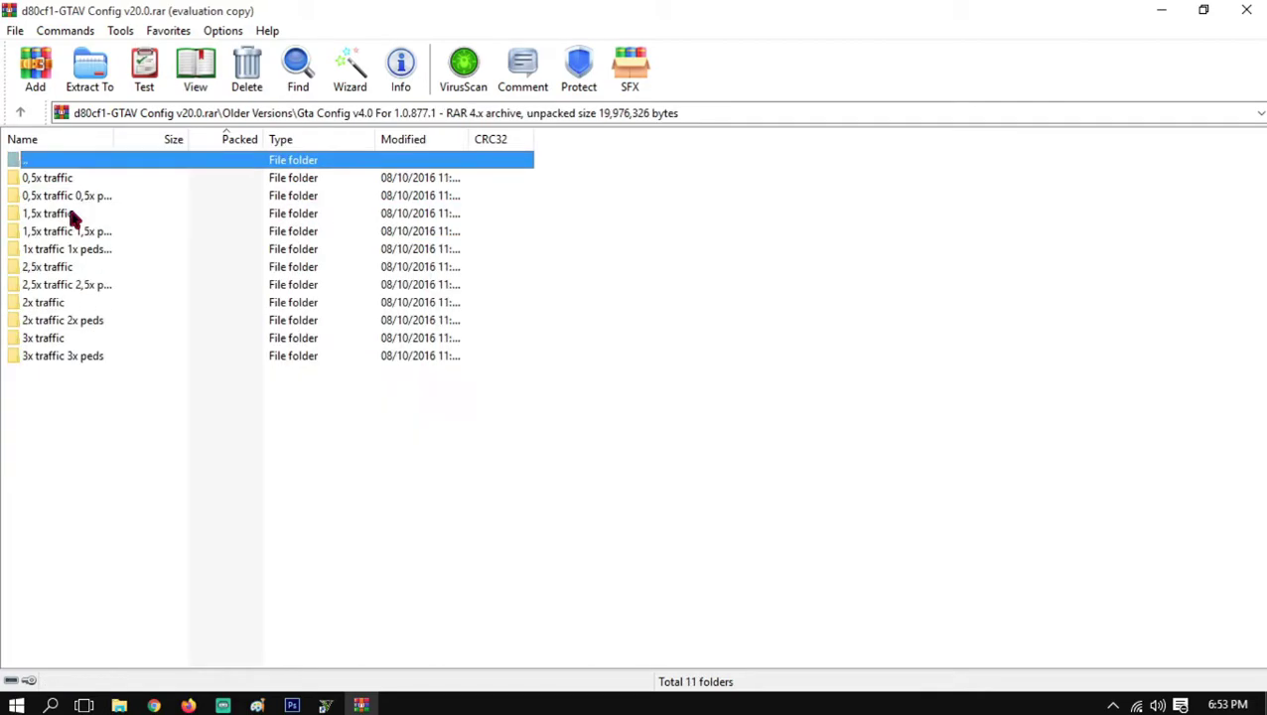
double_click(83, 162)
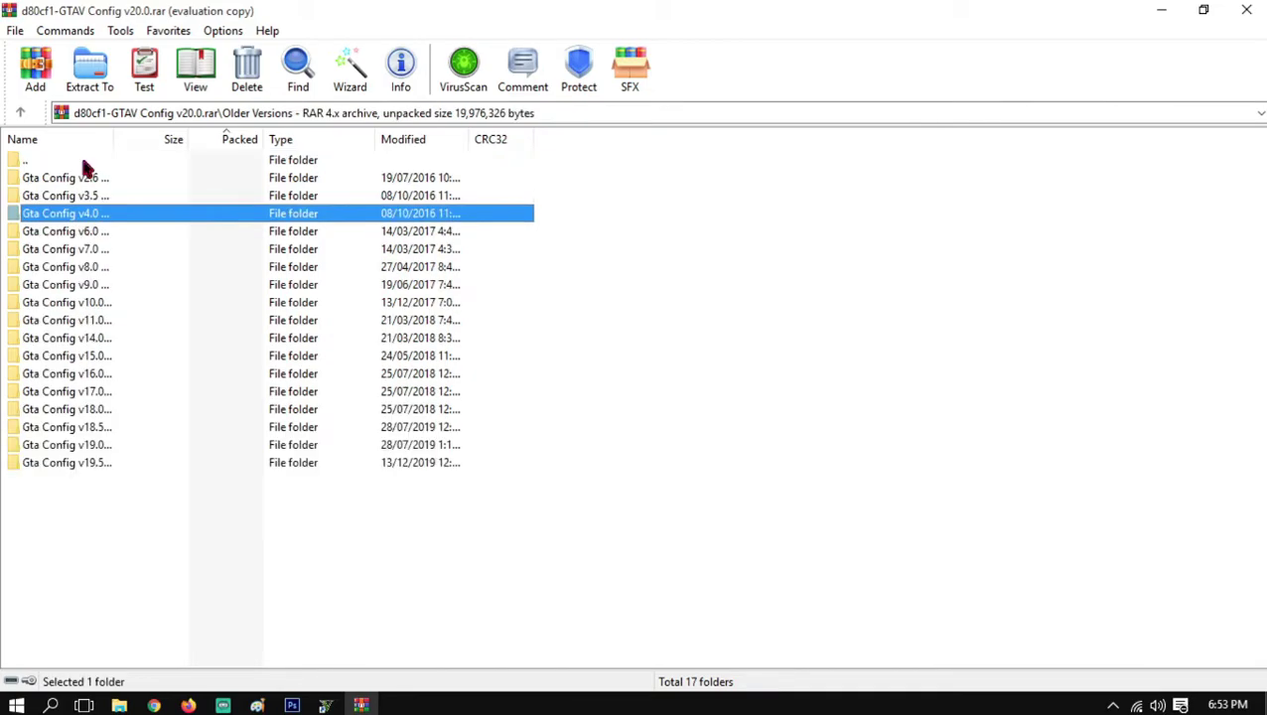
double_click(83, 216)
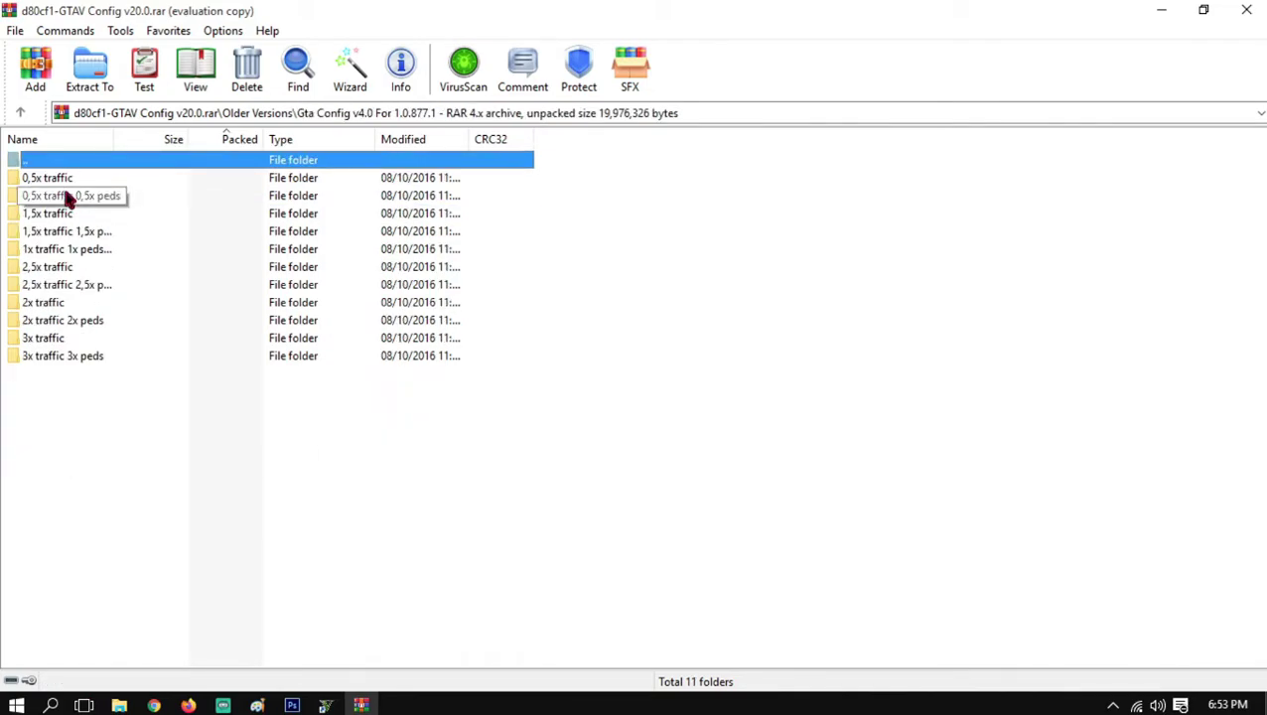
Review the traffic variants and open the "0,5x traffic 0,5x peds" folder containing gameconfig.xml
left_click(31, 197)
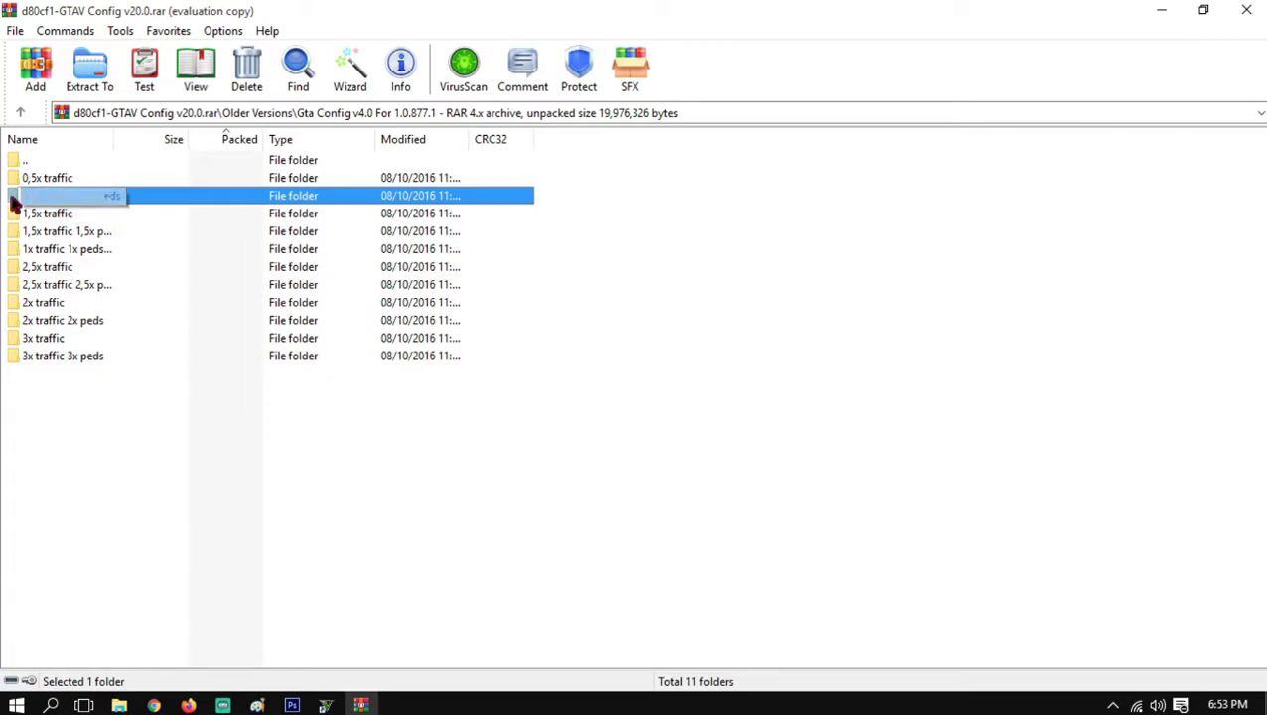
double_click(86, 199)
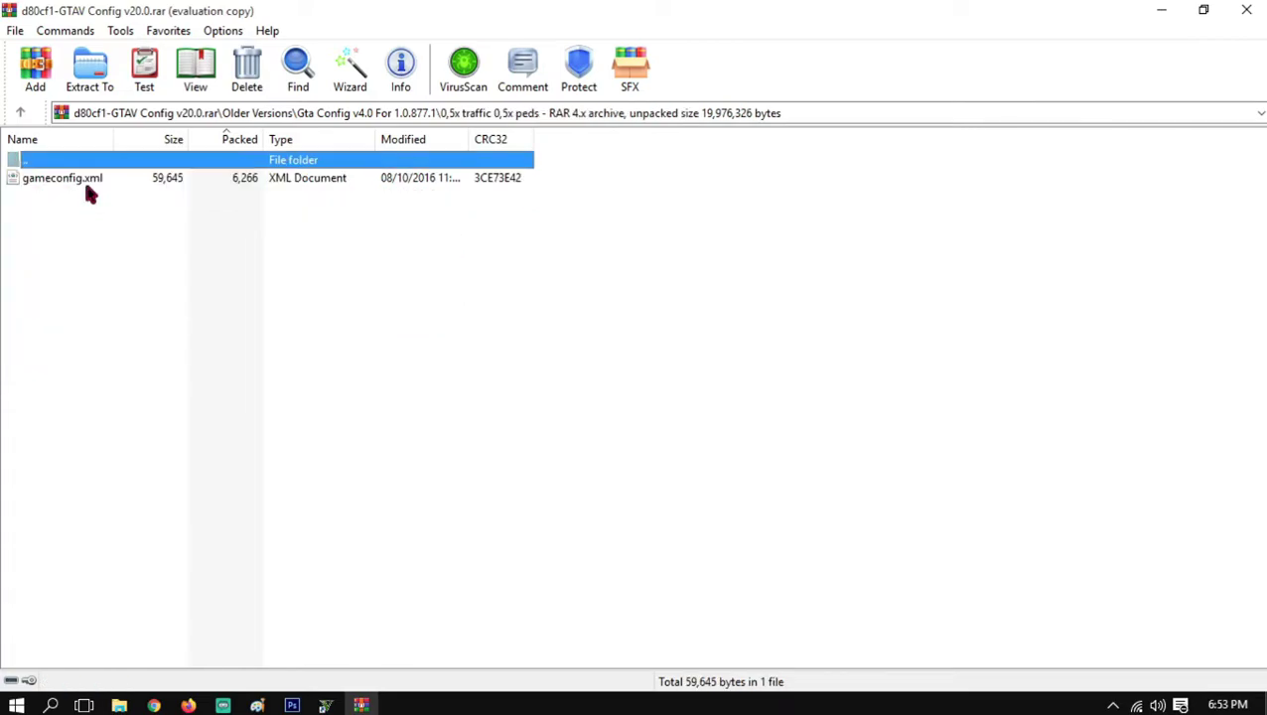
double_click(104, 163)
left_click_drag(130, 397, 76, 203)
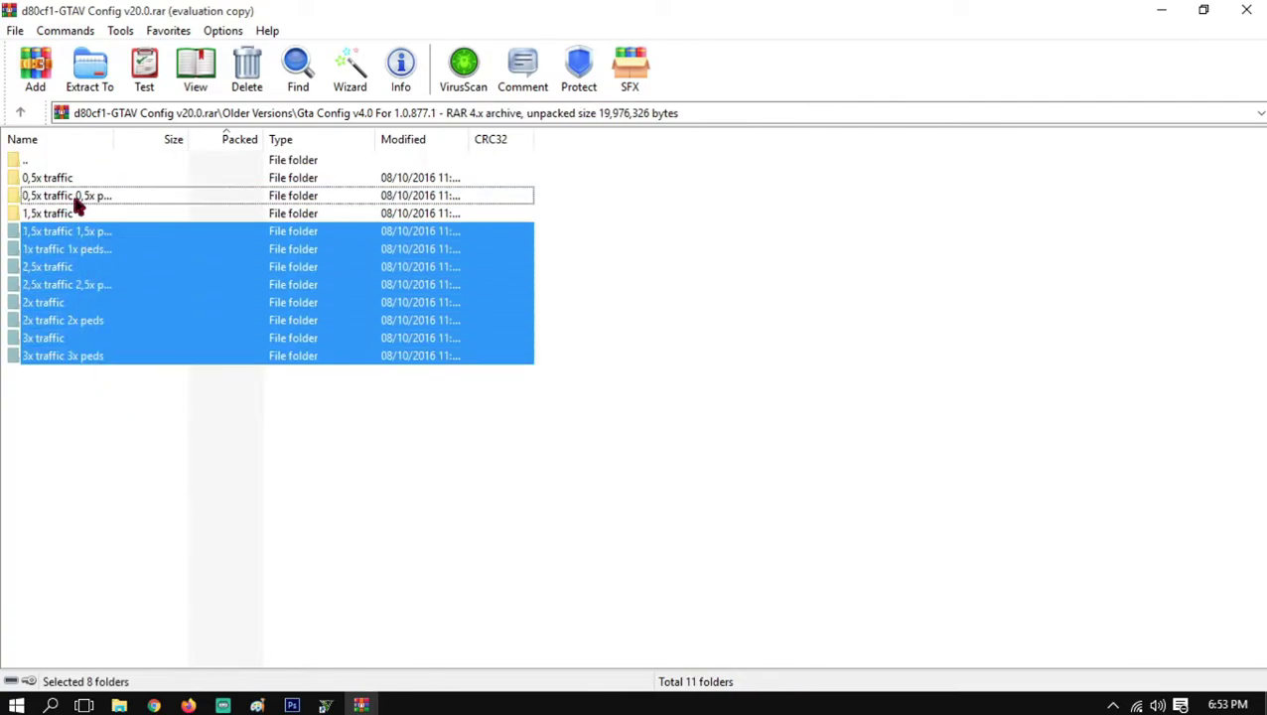
left_click(92, 198)
double_click(99, 197)
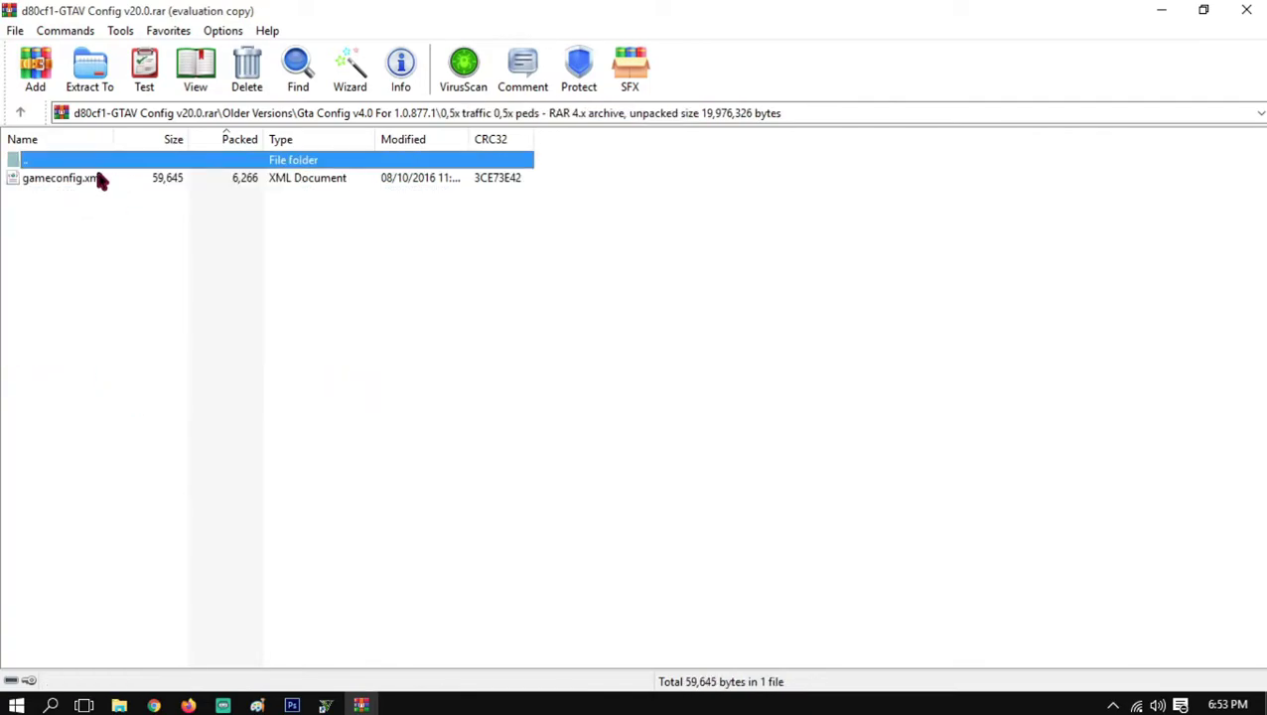
double_click(112, 164)
double_click(92, 196)
Replace the desktop's gameconfig file with gameconfig.xml extracted from the archive, and close the archive and the GTA V properties
left_click(1199, 10)
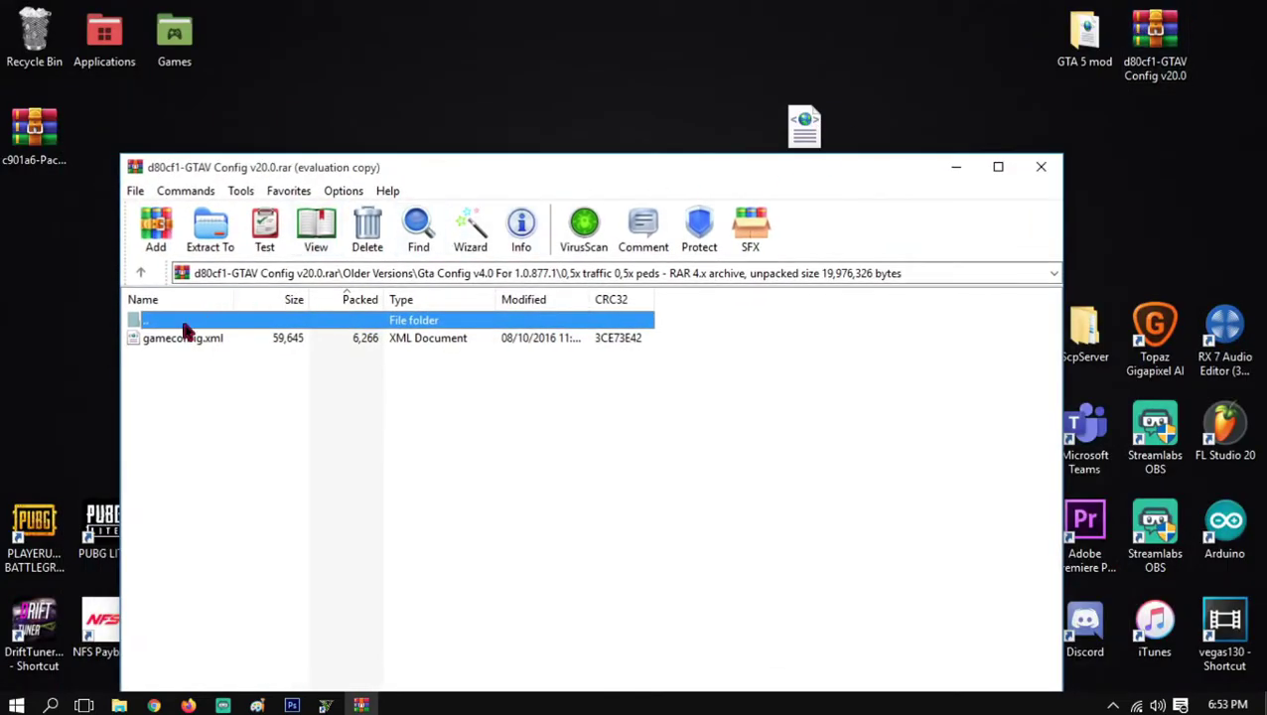
left_click(806, 134)
left_click_drag(50, 40, 45, 39)
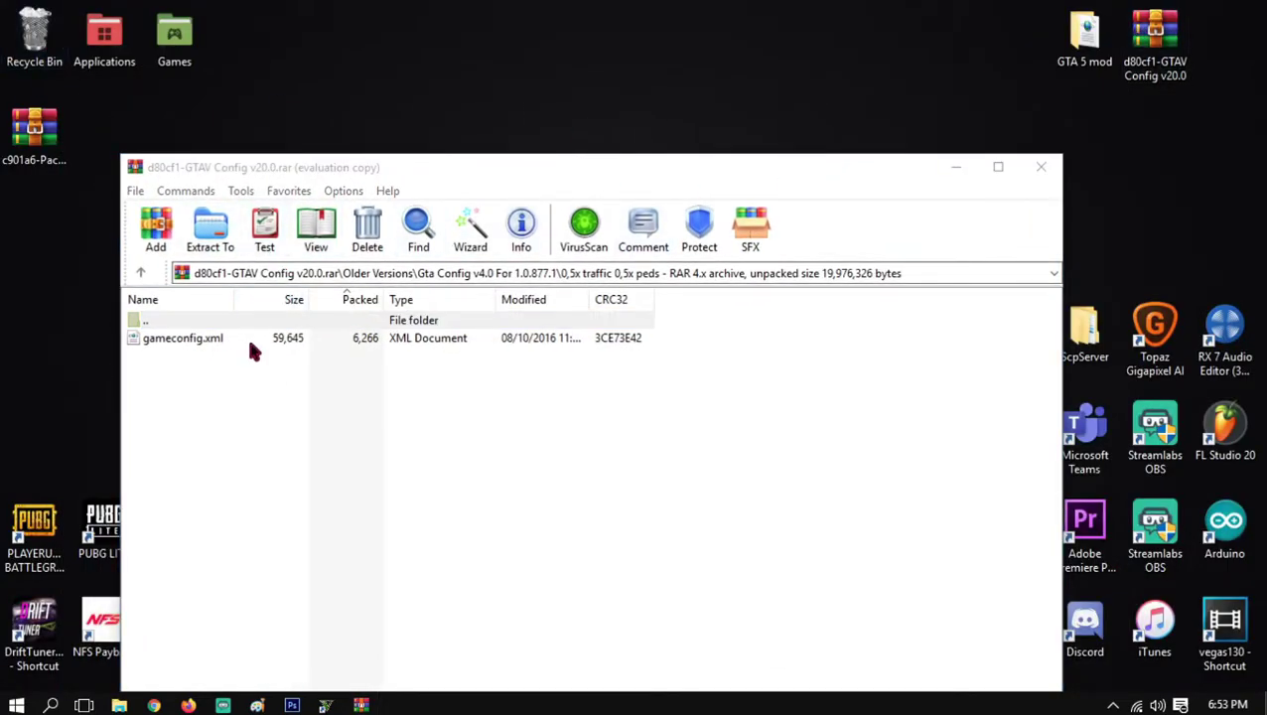
left_click_drag(208, 345, 675, 70)
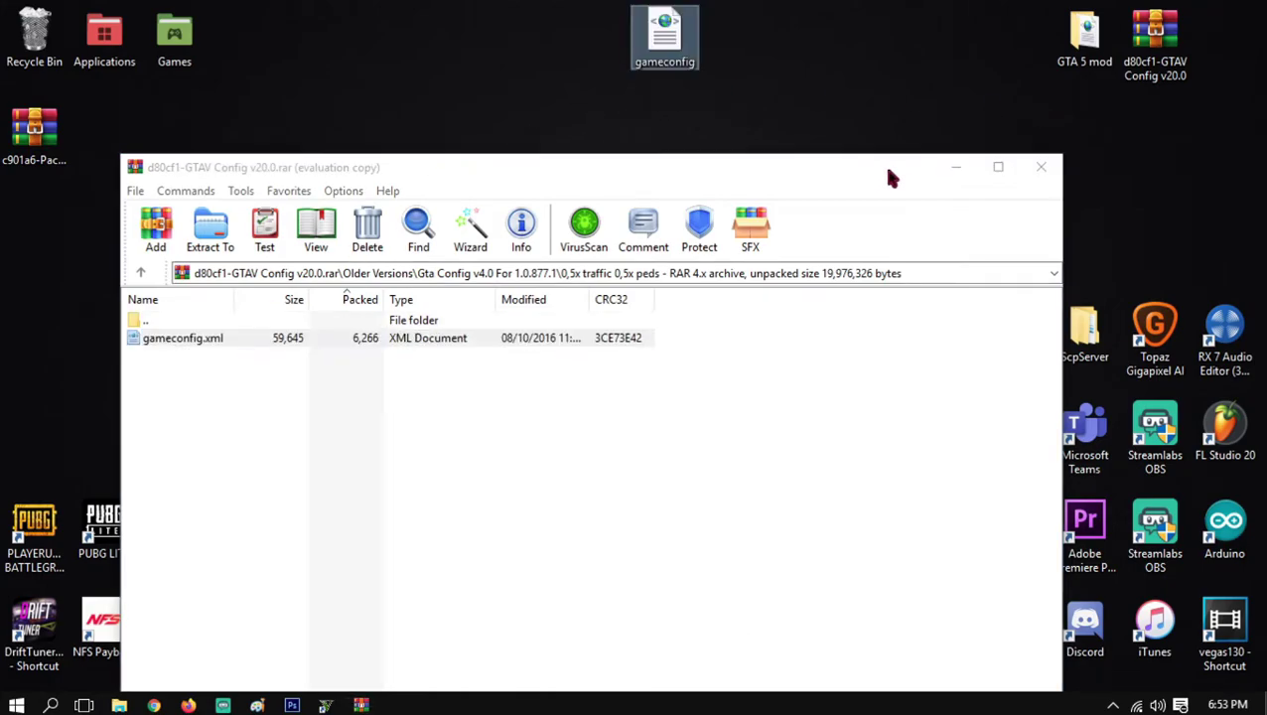
left_click(1041, 168)
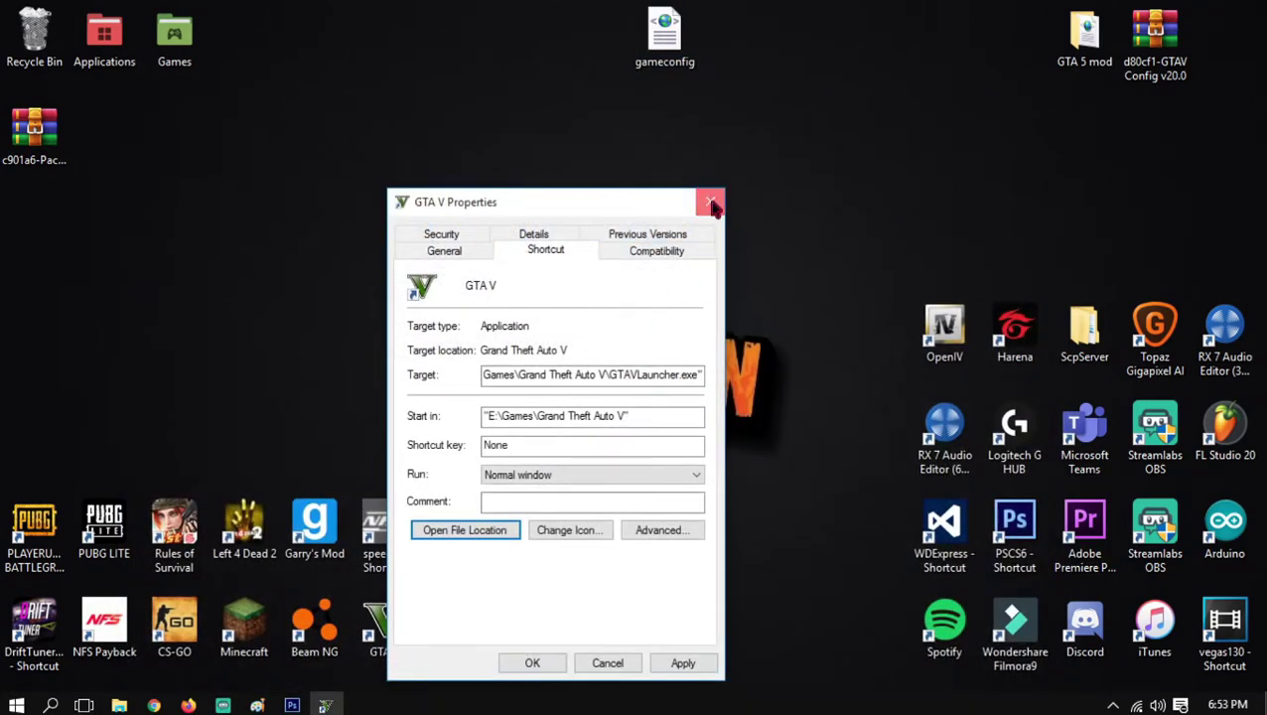
left_click(712, 204)
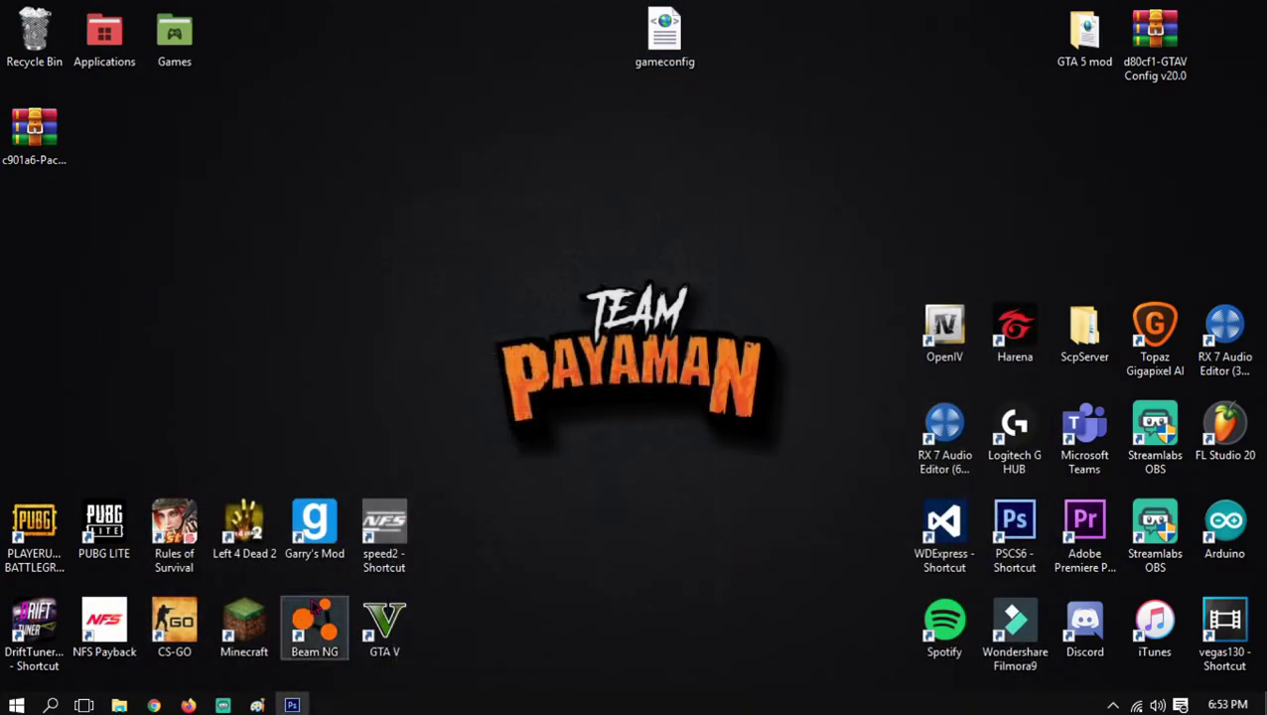
Launch OpenIV for the Windows version of Grand Theft Auto V and locate gameconfig.xml in mods/update/update.rpf/common/data
left_click(921, 348)
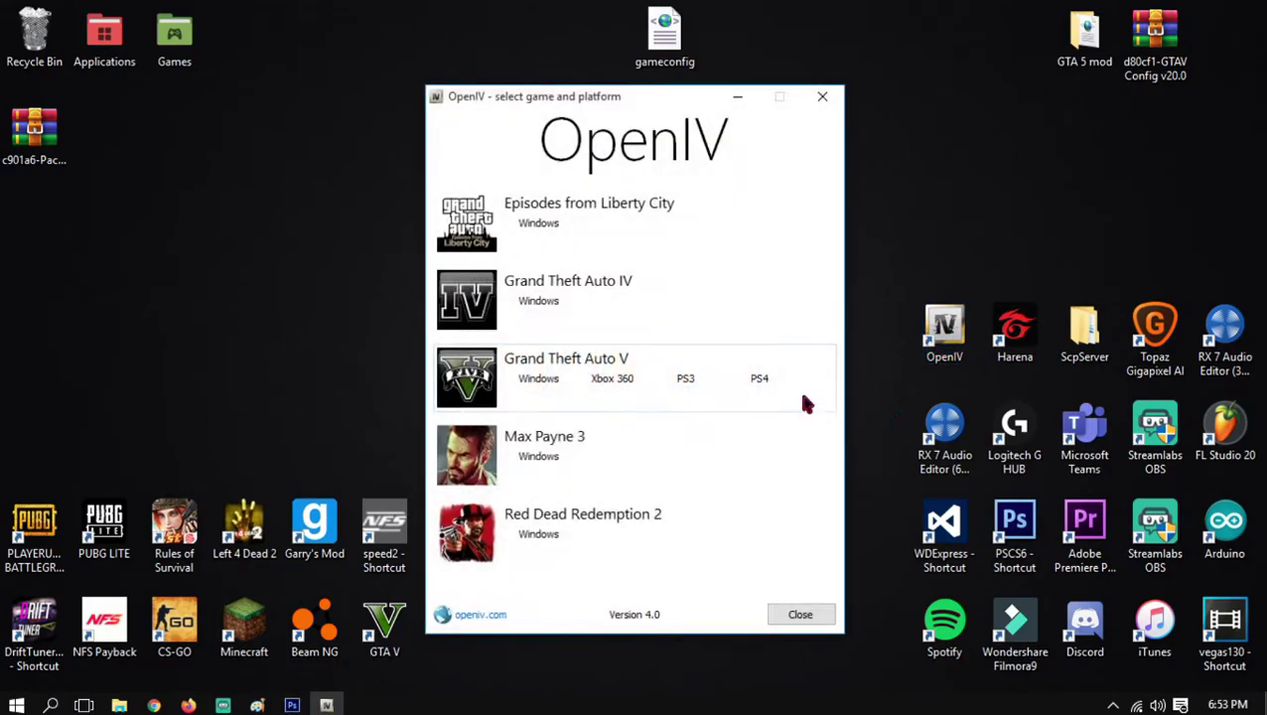
left_click(520, 378)
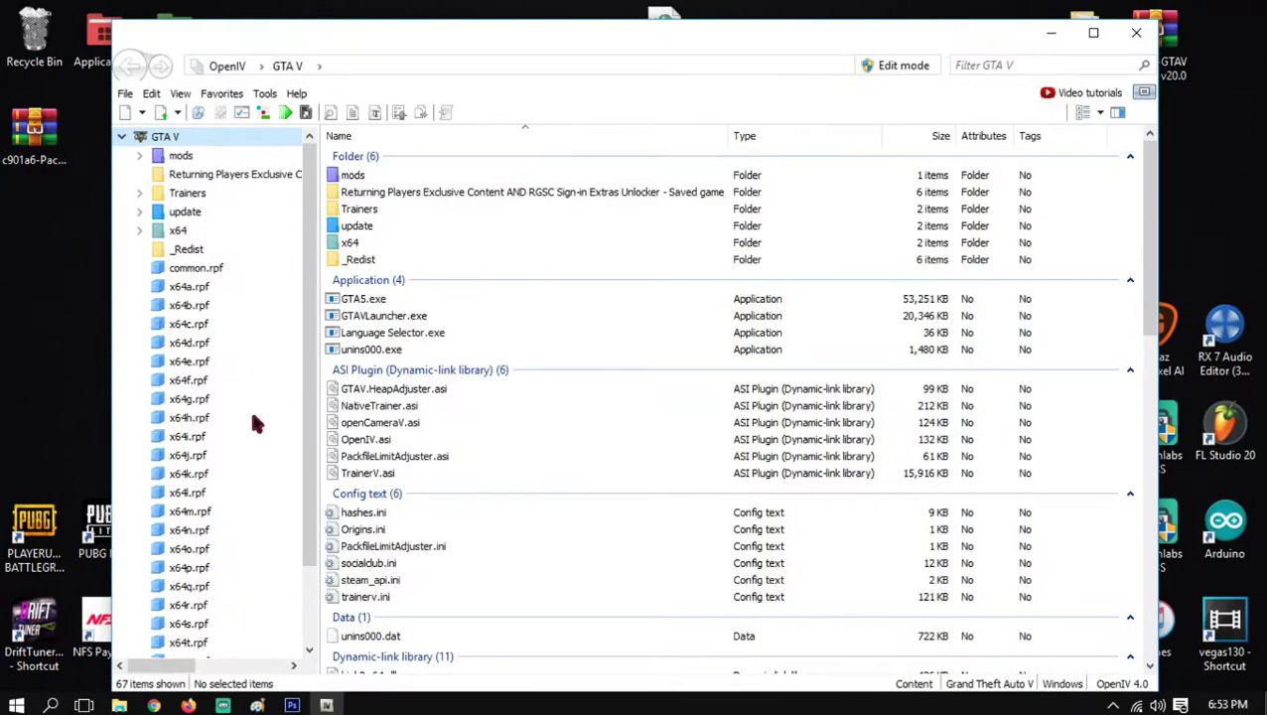
double_click(381, 178)
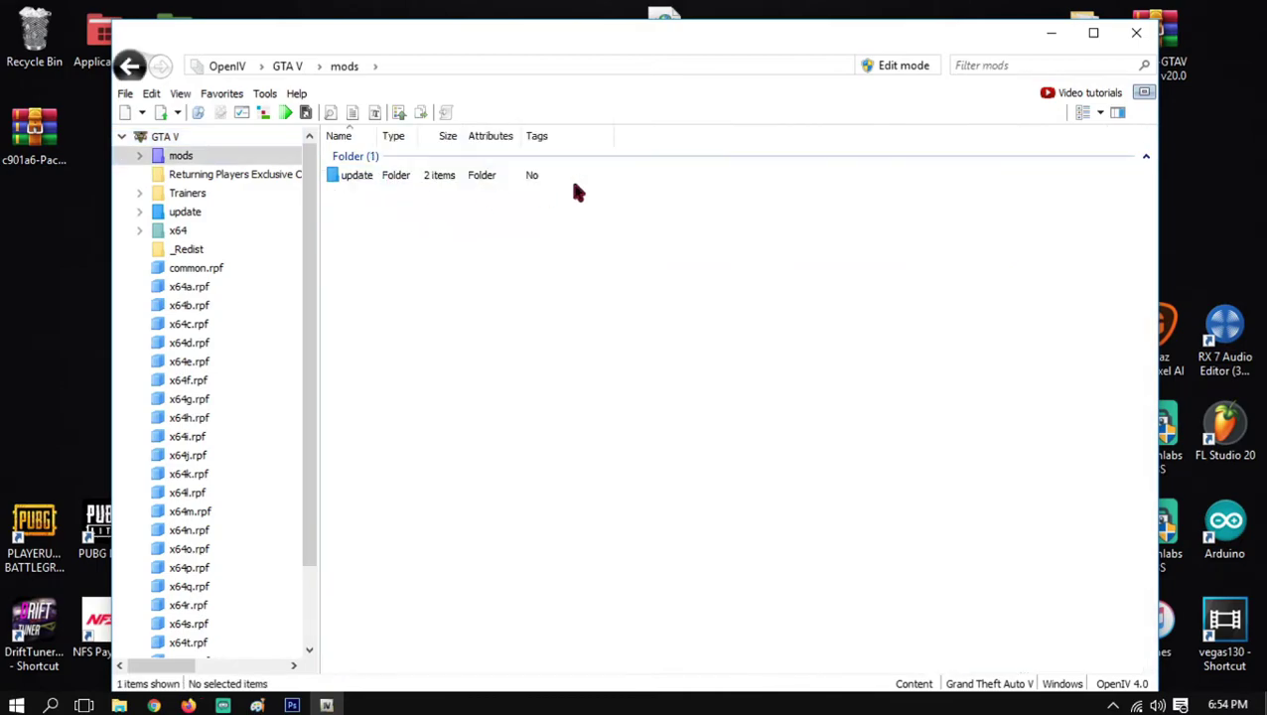
double_click(444, 176)
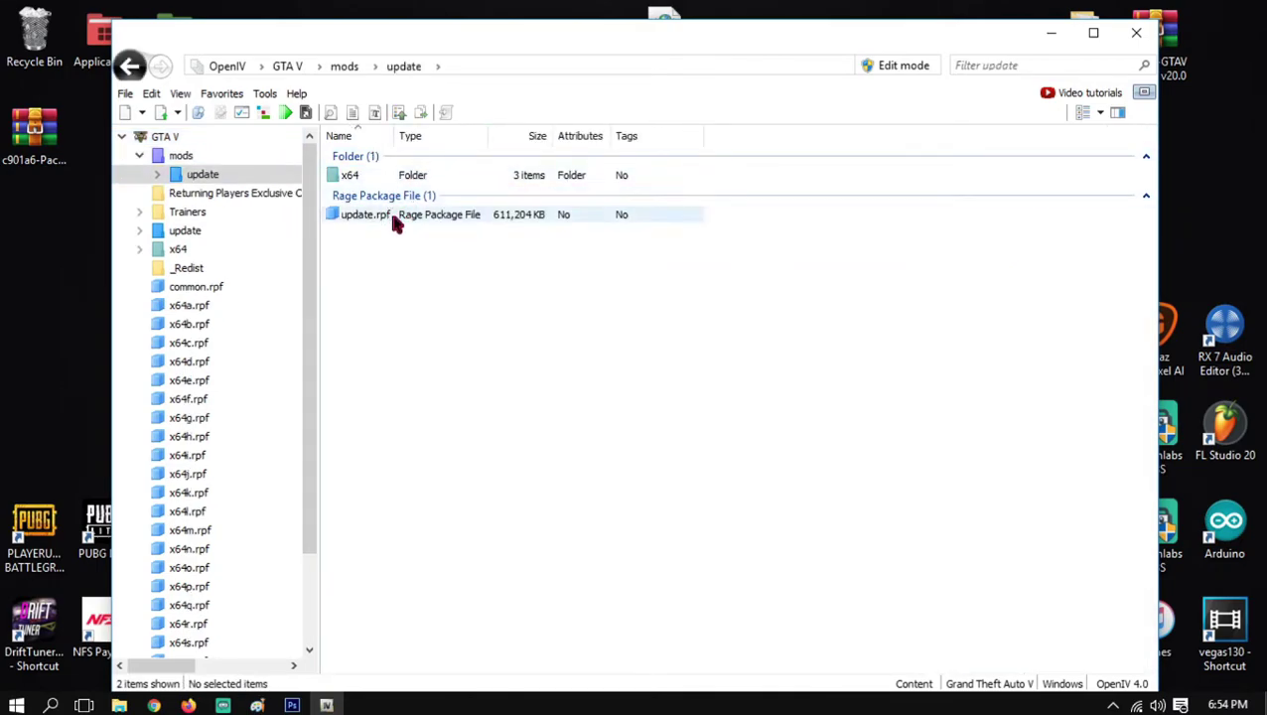
double_click(427, 219)
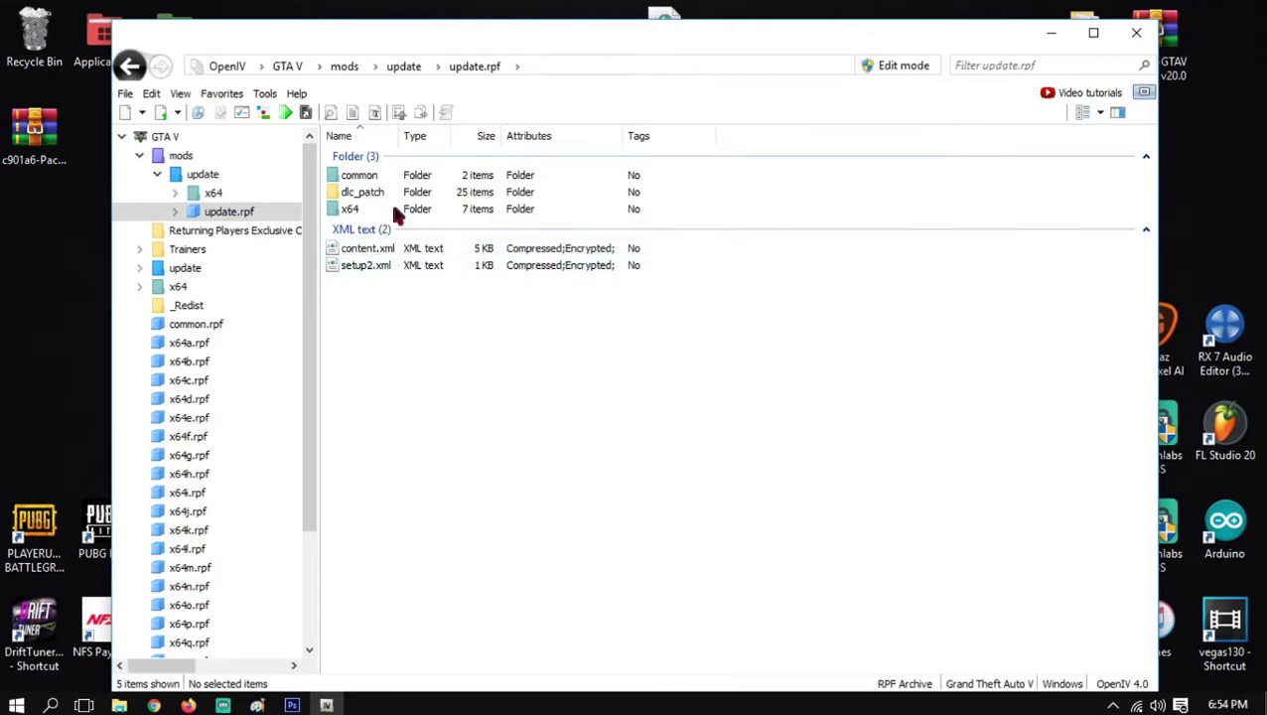
double_click(385, 177)
double_click(376, 177)
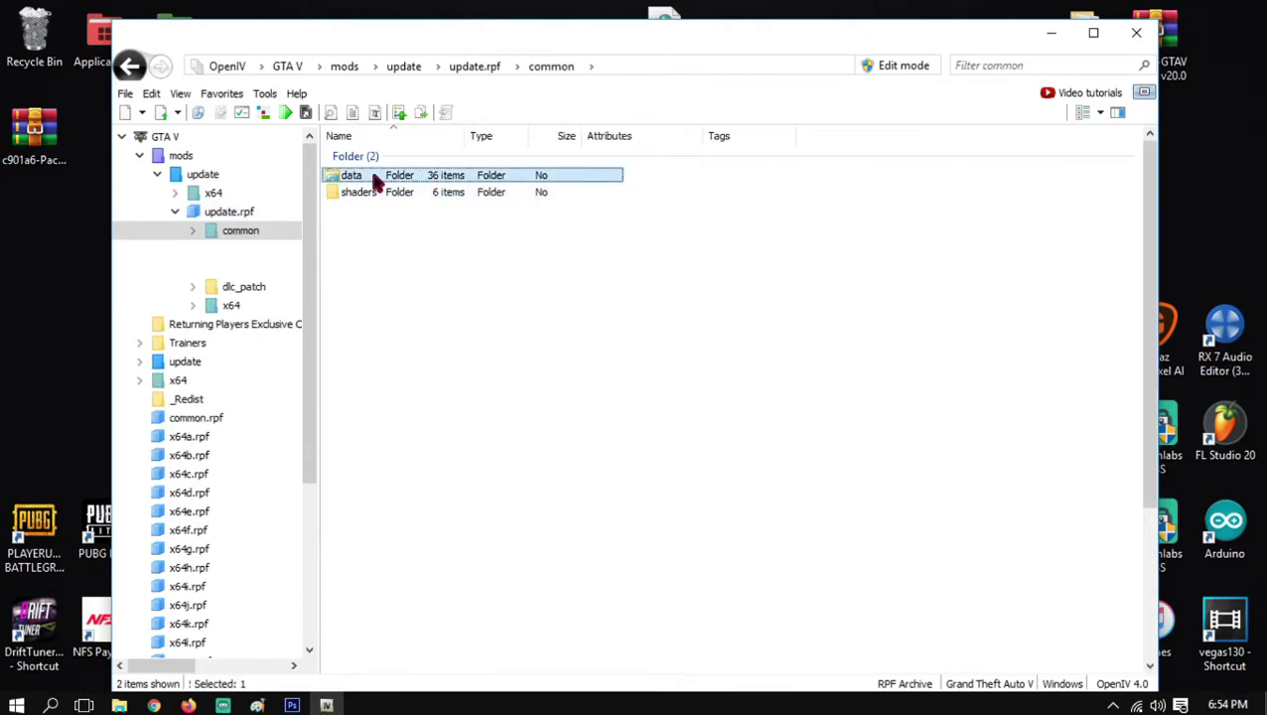
scroll(509, 370, "down", 4)
scroll(497, 368, "up", 2)
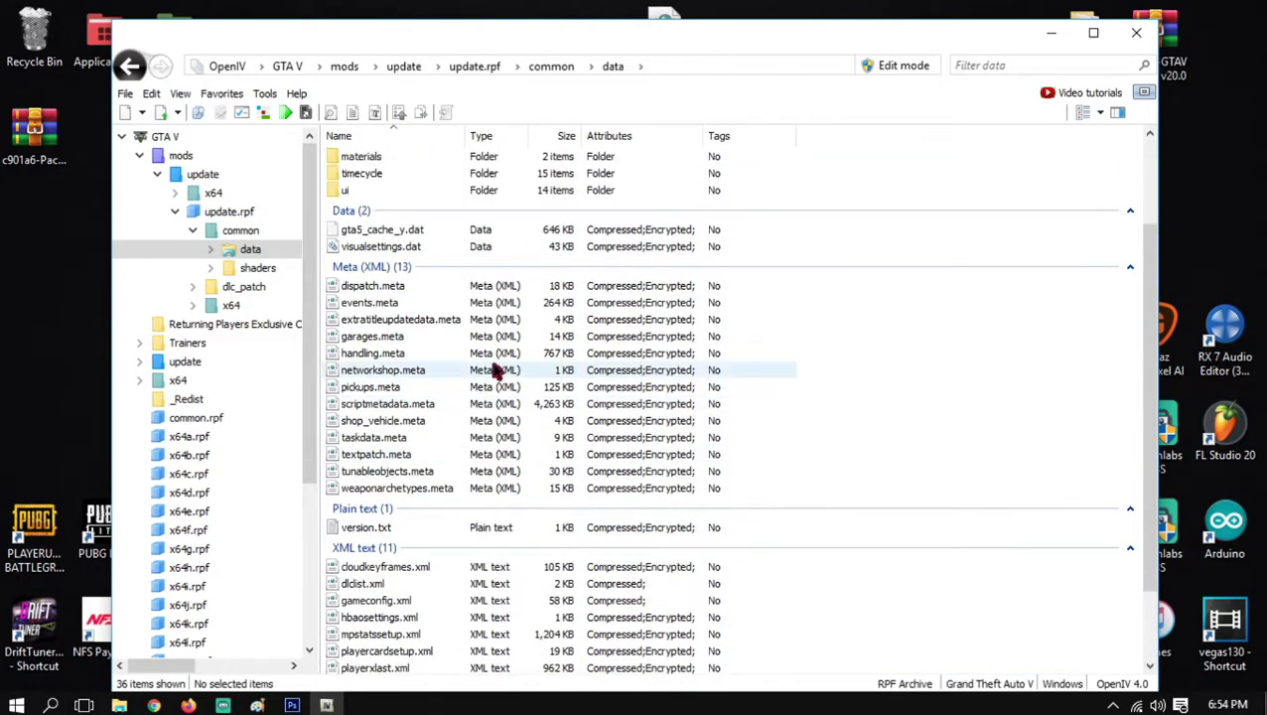
Turn on OpenIV's edit mode for mods/update/update.rpf/common/data and accept that changes are saved automatically
left_click_drag(476, 38, 659, 14)
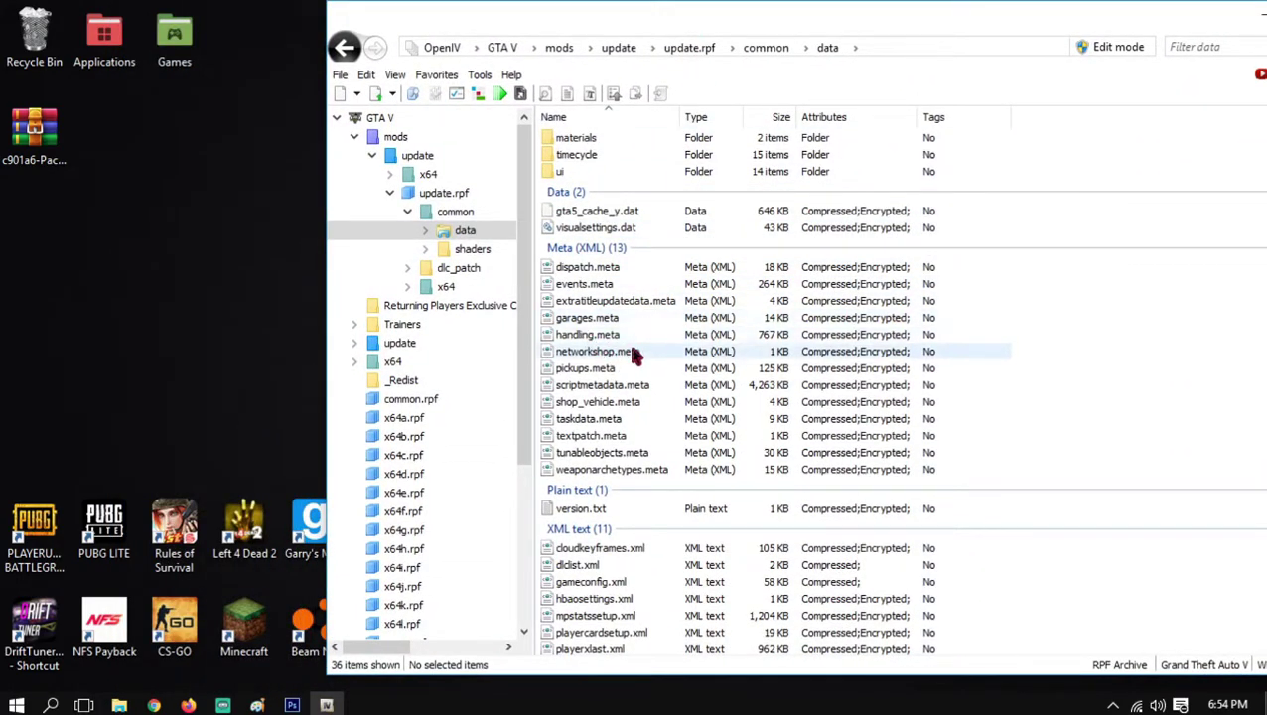
scroll(610, 427, "down", 2)
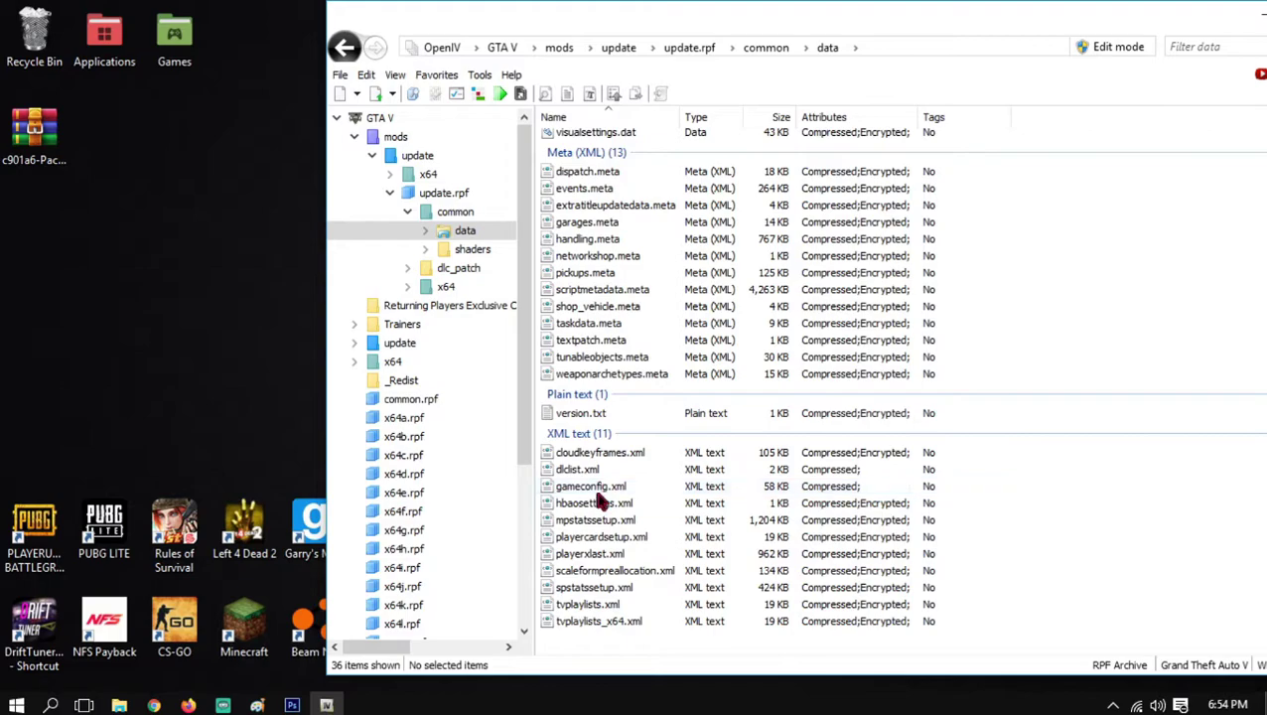
left_click(1118, 47)
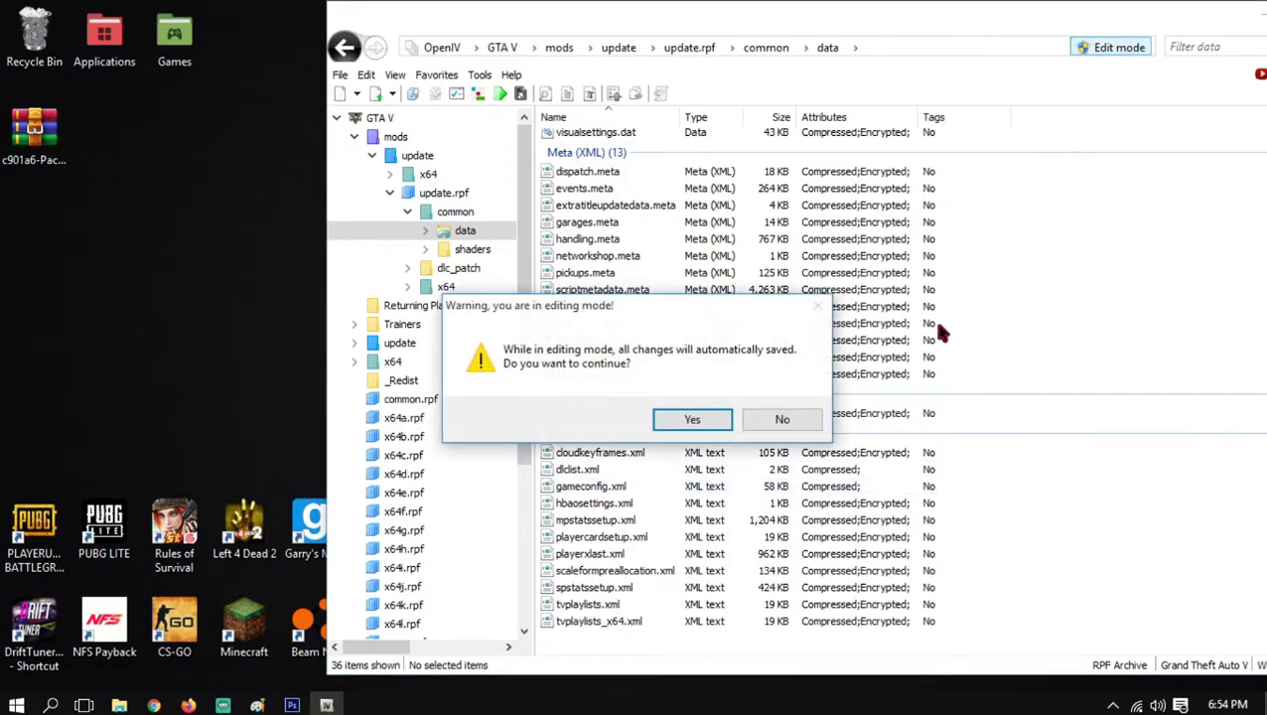
left_click(692, 420)
Try to replace gameconfig.xml in update.rpf's data folder with the gameconfig file from the desktop
right_click(598, 490)
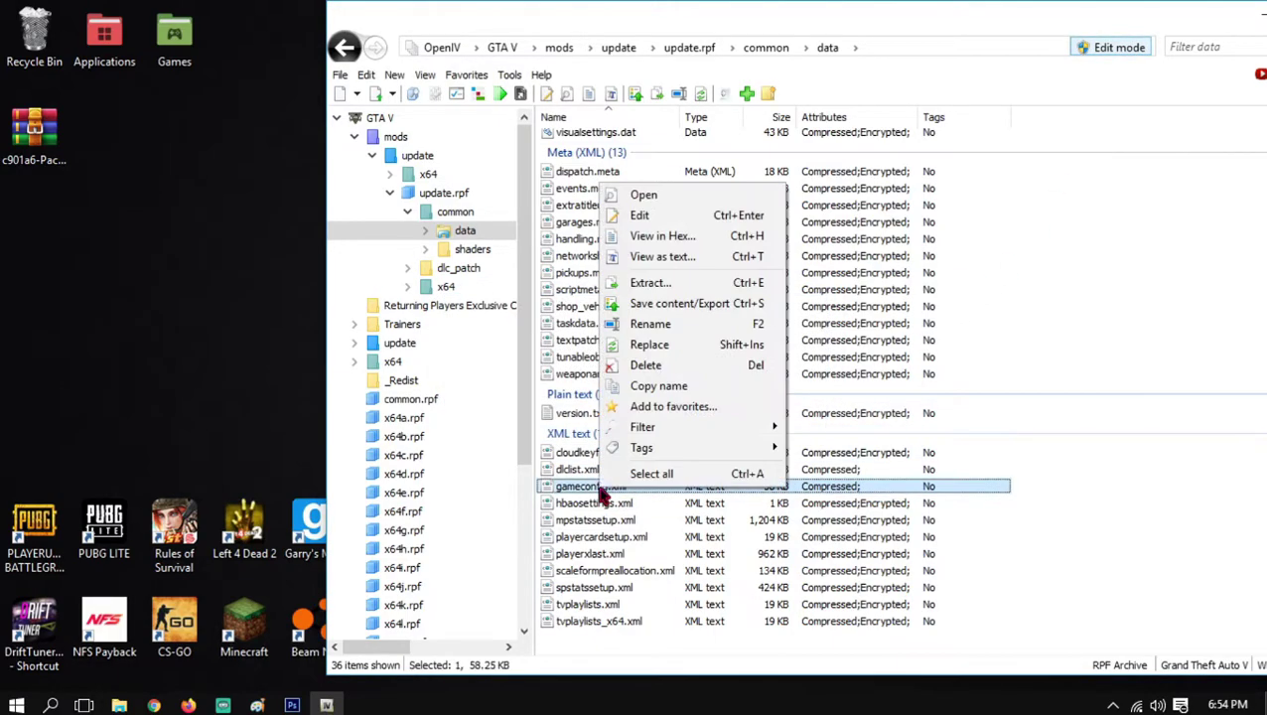
left_click(685, 345)
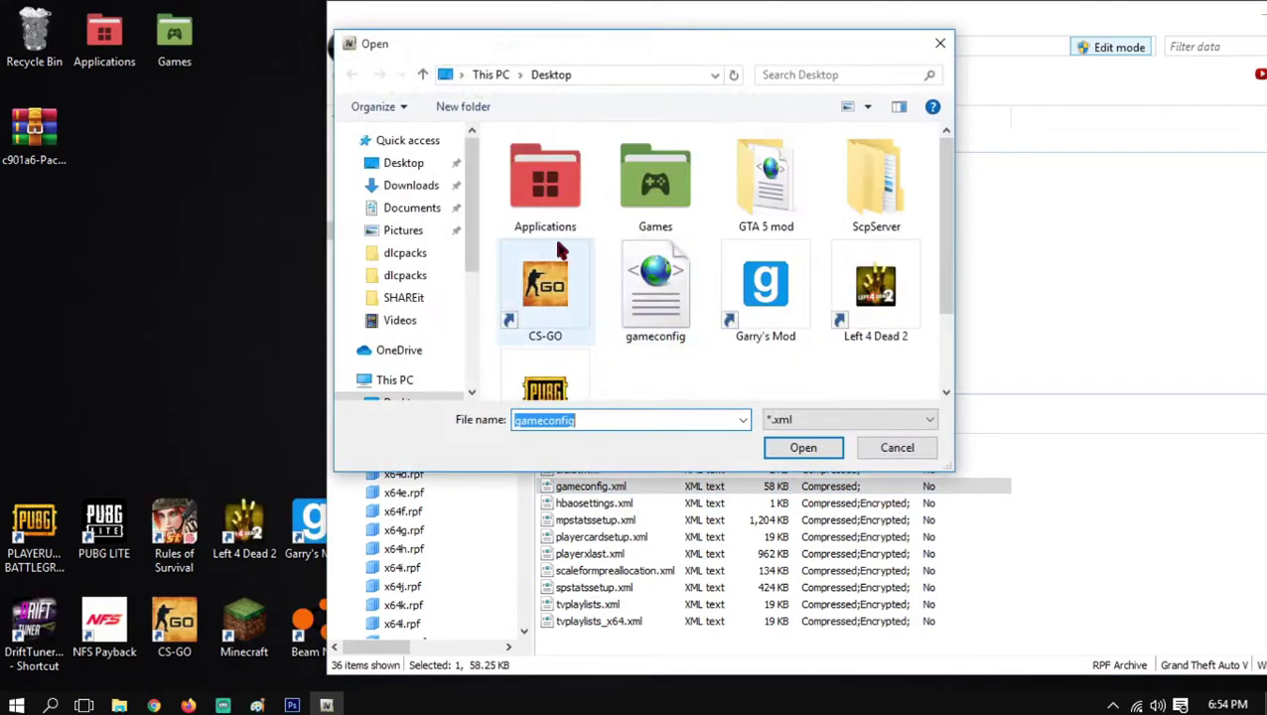
left_click(641, 293)
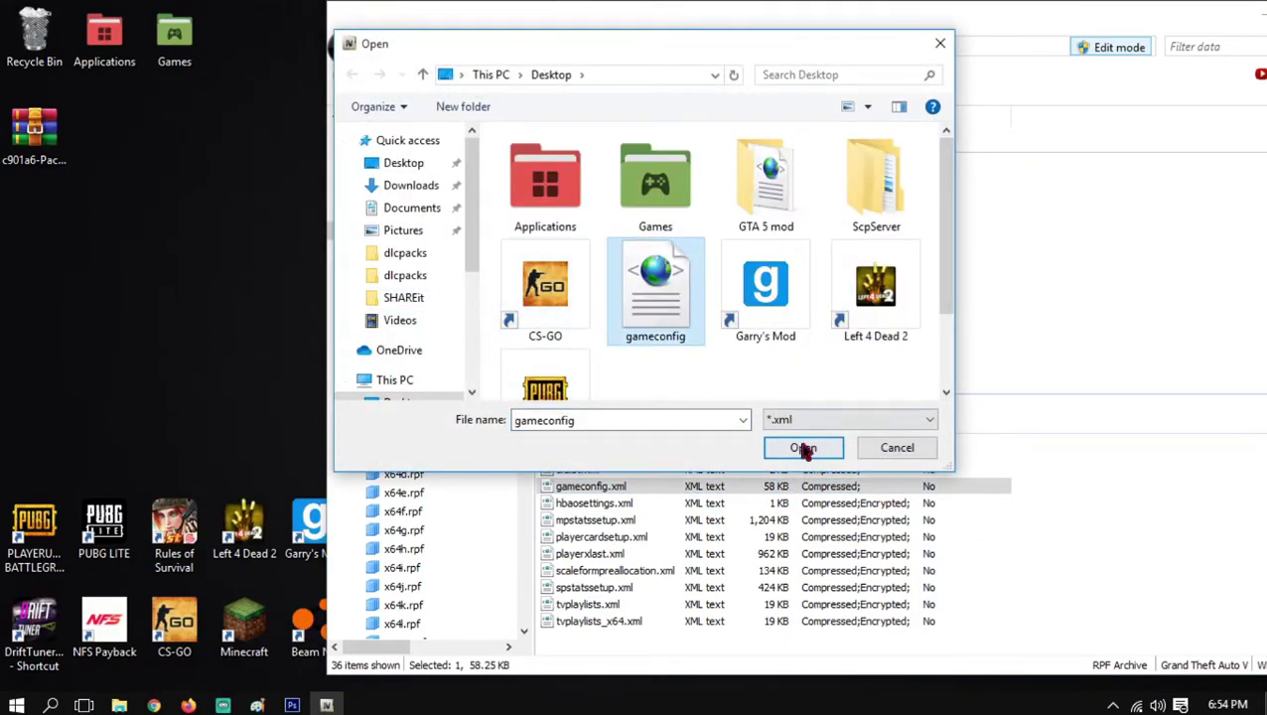
left_click(895, 450)
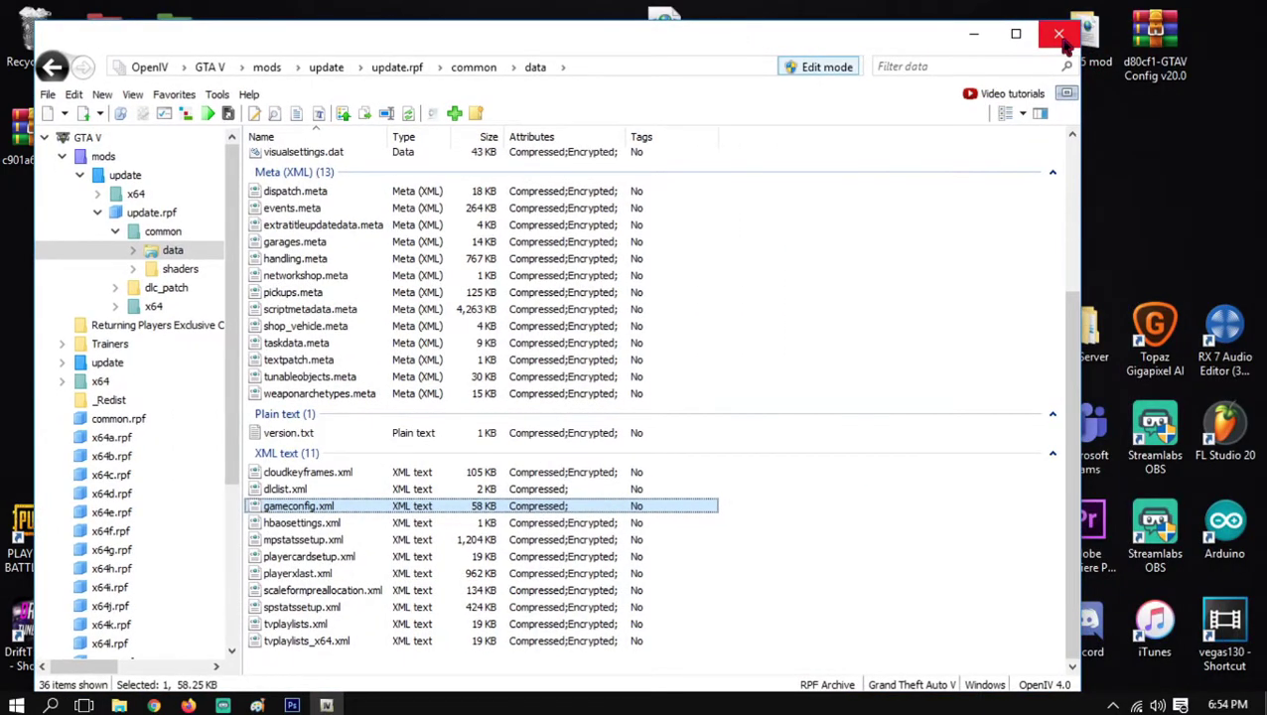
Close OpenIV and, in Photoshop, hide Layer 2 and Layer 3 of the Untitled-2 document
left_click(1055, 24)
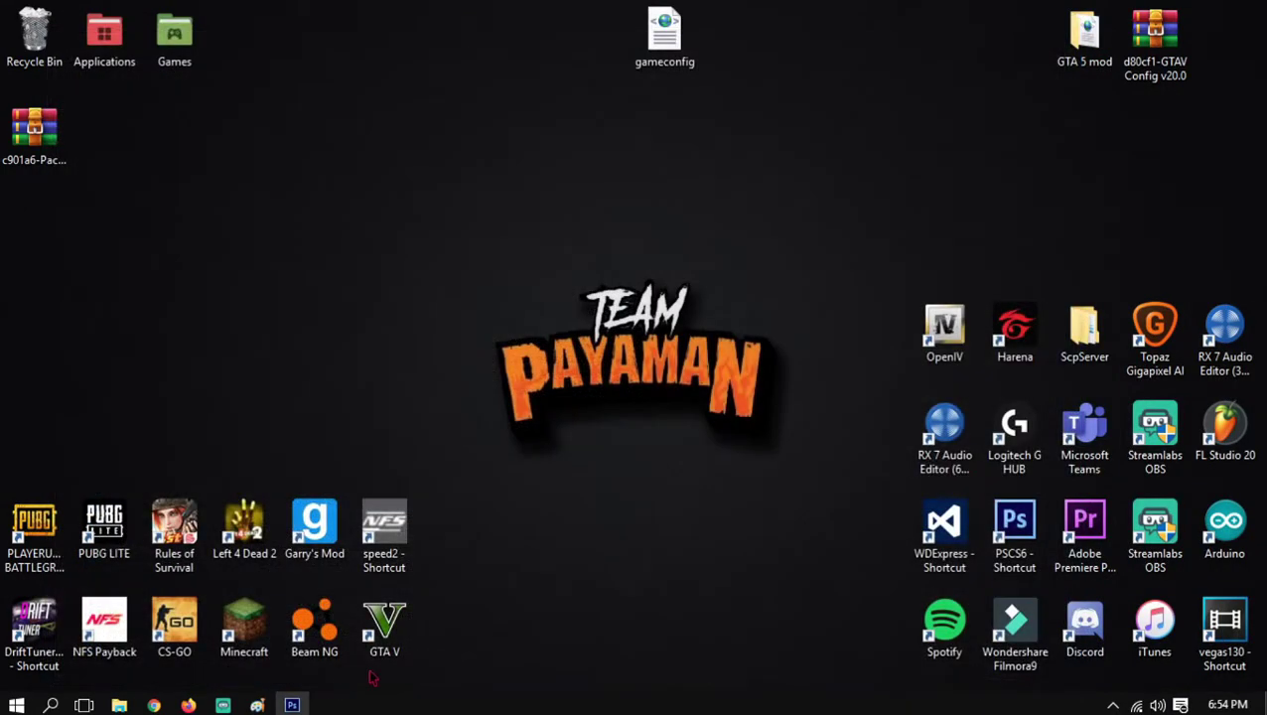
left_click(292, 705)
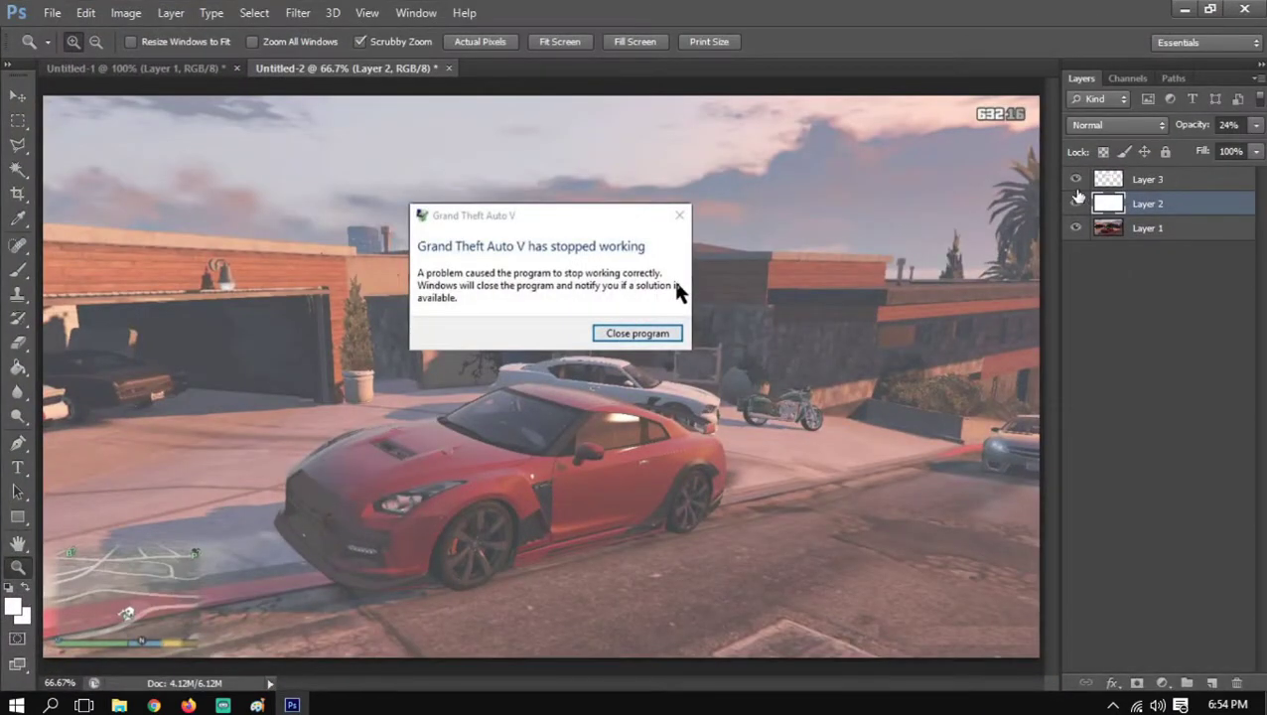
left_click(1075, 204)
left_click(1075, 178)
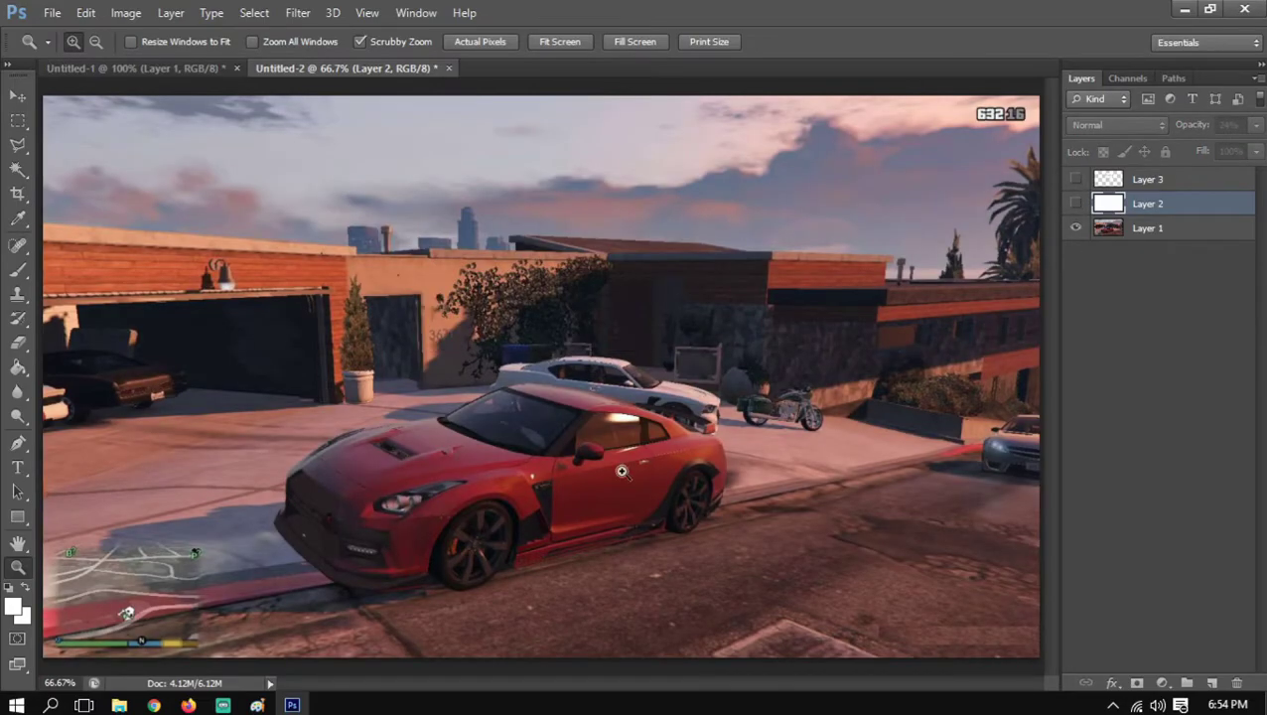
Examine the red car in the game screenshot up close at 200% zoom
left_click(495, 422)
left_click(566, 452)
right_click(543, 488)
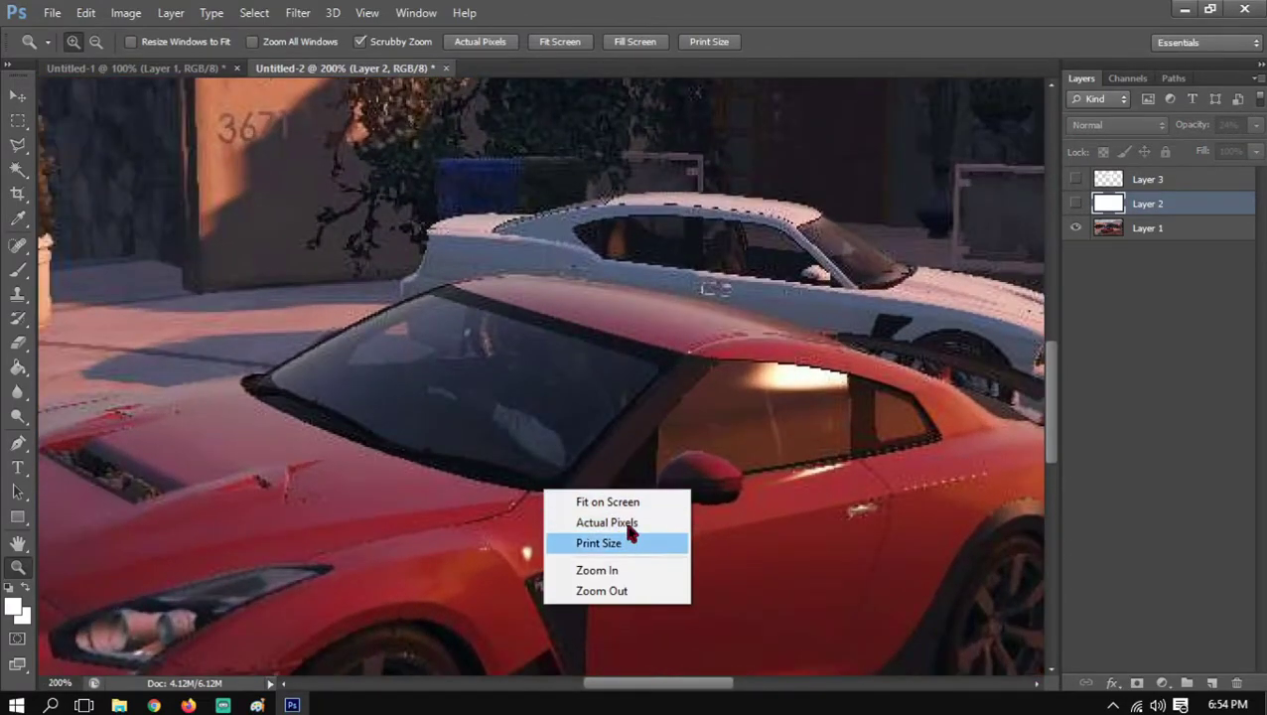